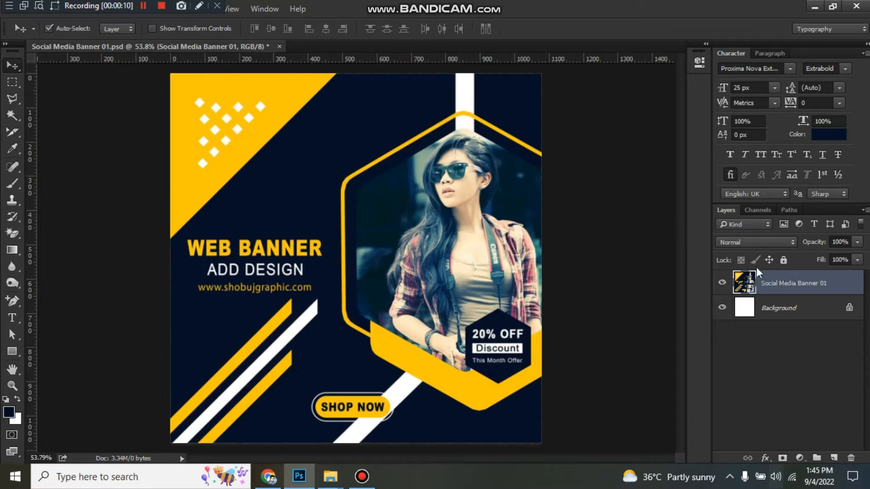
Lock the position of the Social Media Banner 01 layer and keep 050f28 as the foreground colour.
left_click(769, 259)
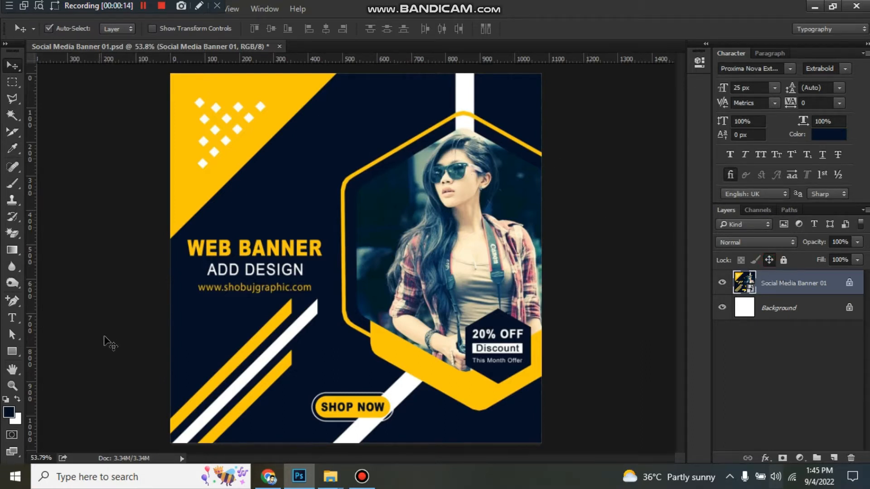
left_click(8, 411)
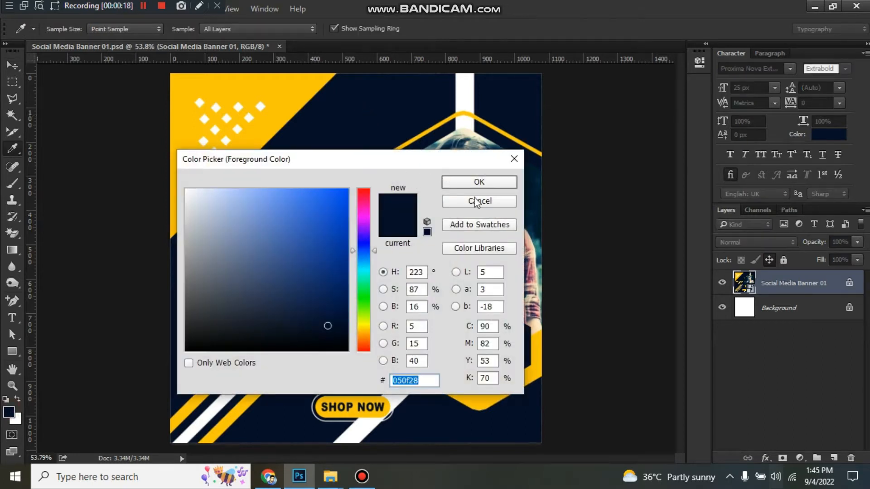
left_click(476, 181)
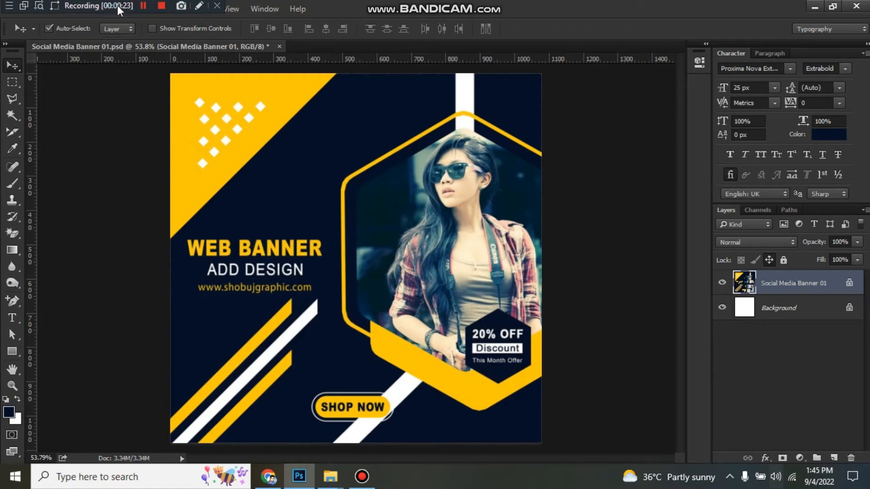
Check the document's pixel width and height in the image size settings without changing them.
left_click_drag(118, 4, 448, 15)
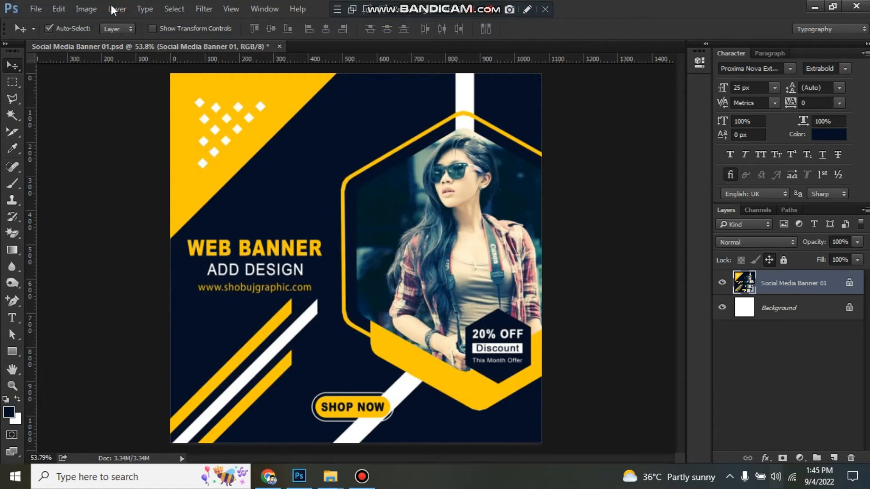
left_click(91, 9)
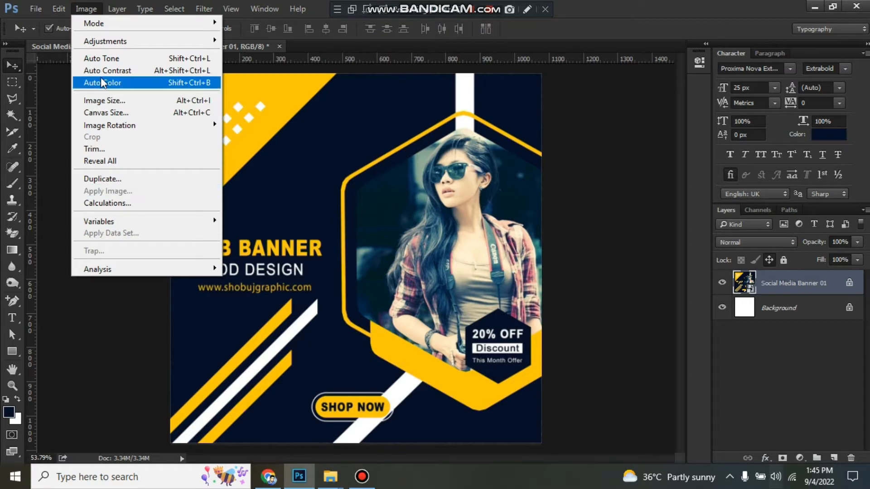
left_click(114, 99)
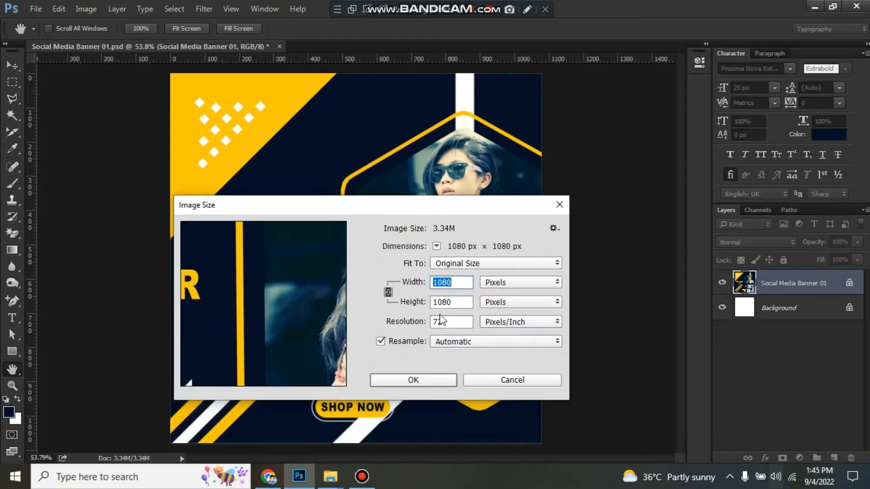
double_click(443, 302)
double_click(466, 280)
left_click(407, 378)
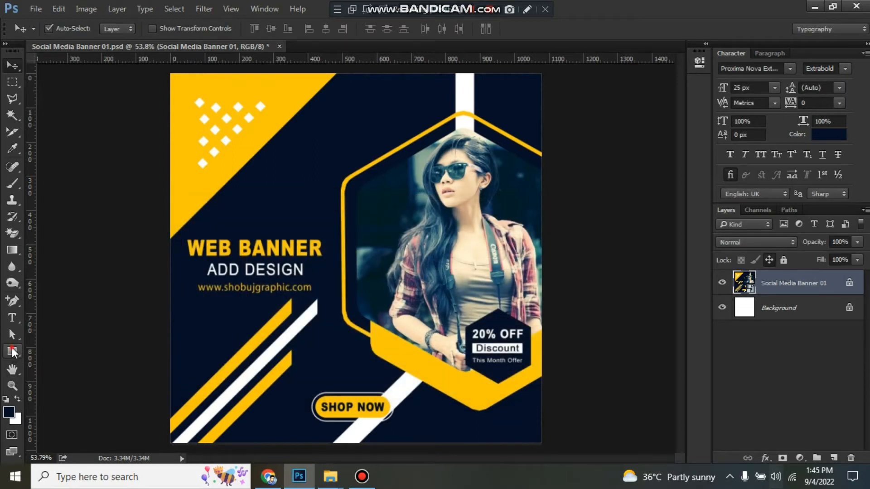
Draw a navy rectangle shape over the banner and set its width and height to 1080 px.
key("u")
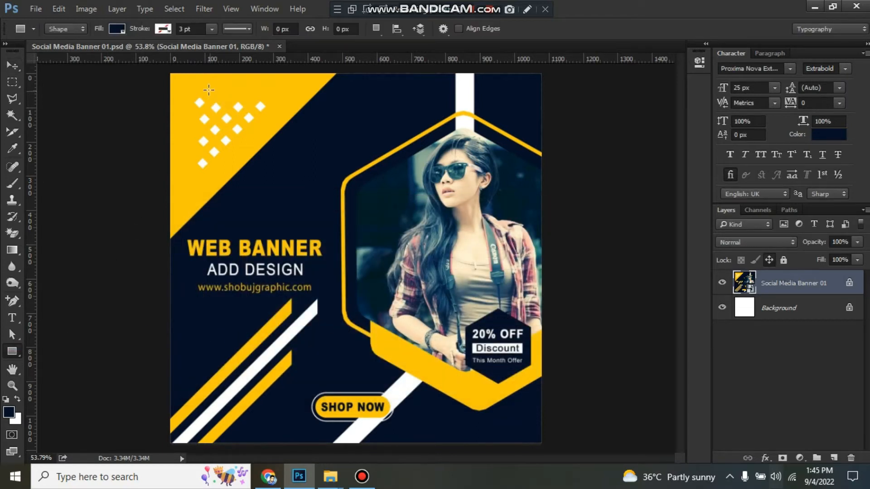
left_click_drag(209, 90, 473, 394)
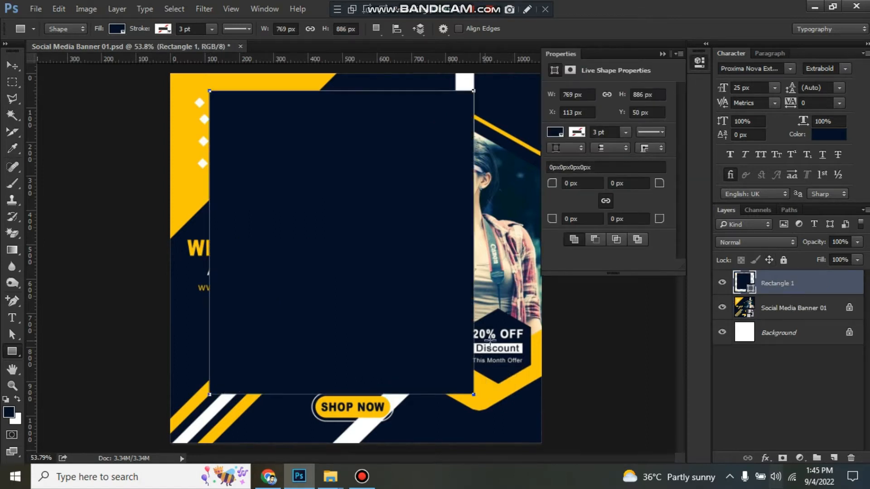
double_click(574, 94)
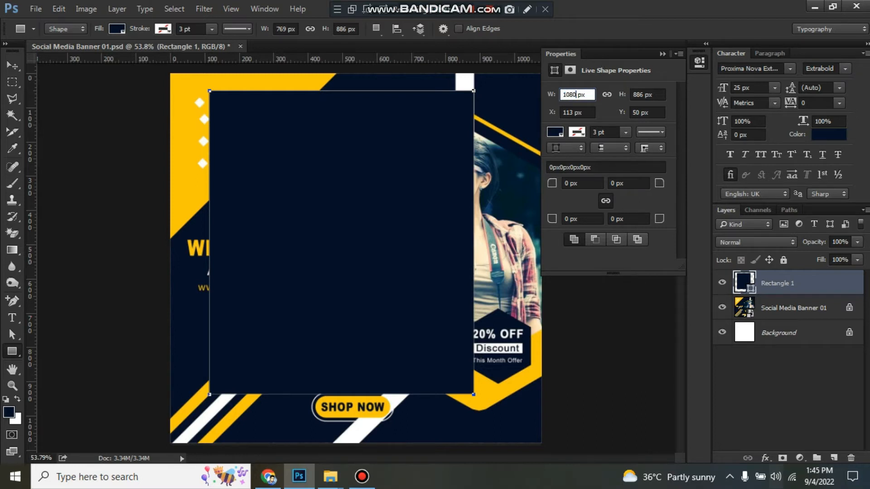
type("1080")
key("Tab")
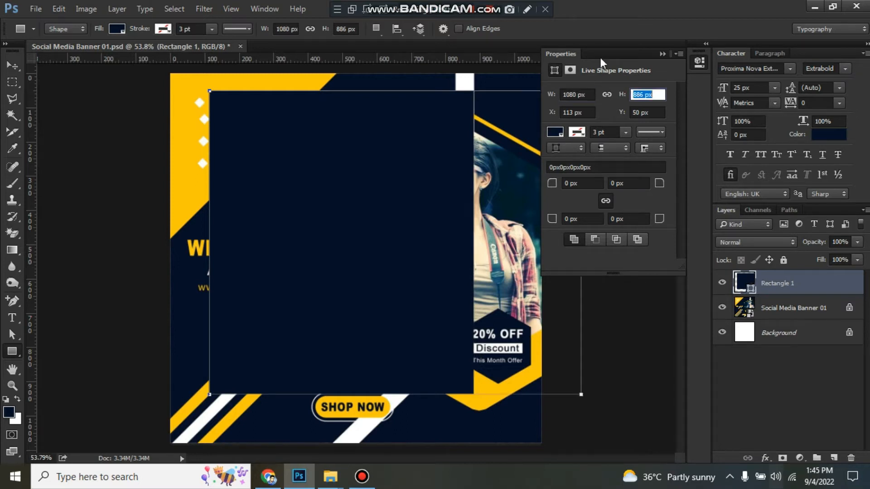
type("1080")
key("Return")
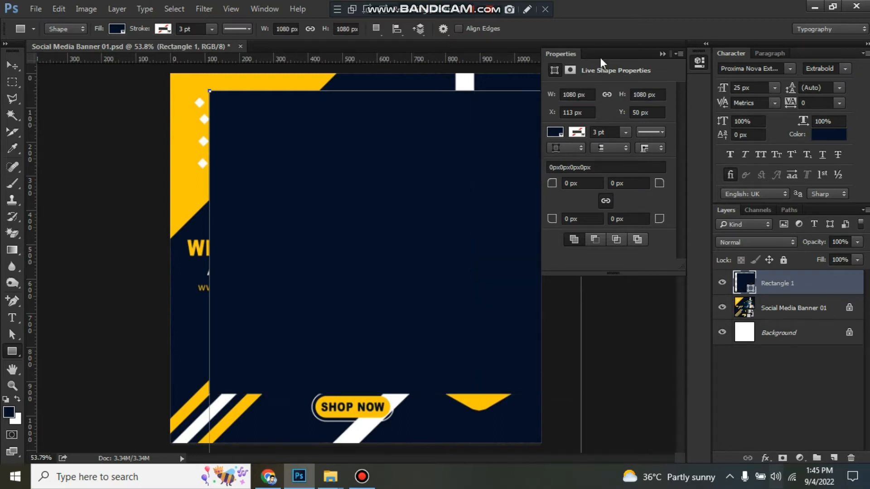
Shift the navy rectangle down the canvas and confirm its fill colour as 050f28.
key("v")
left_click_drag(480, 136, 452, 238)
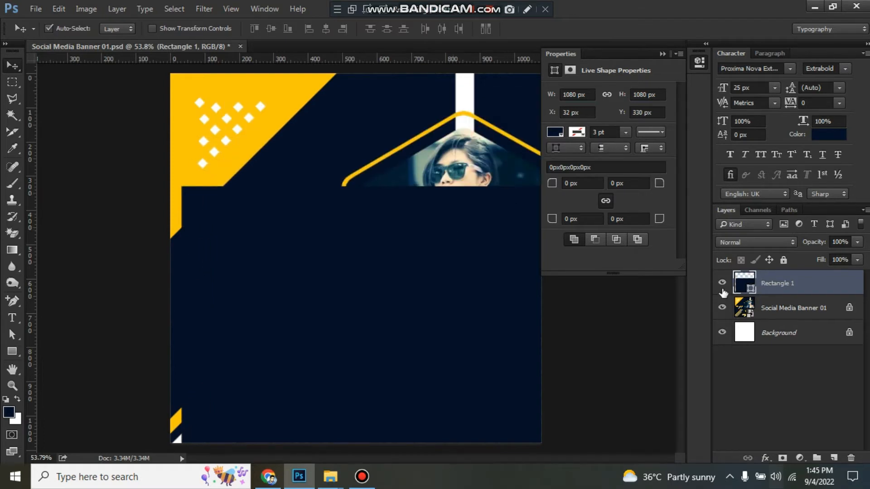
double_click(743, 286)
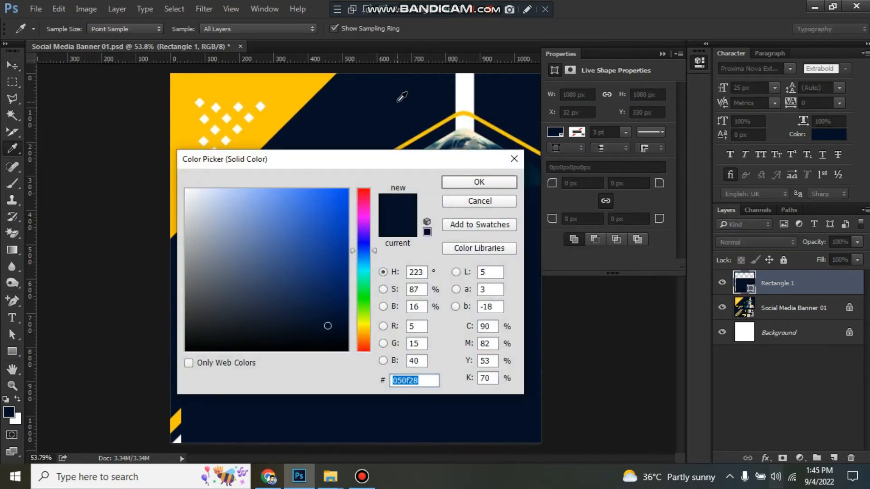
left_click(453, 181)
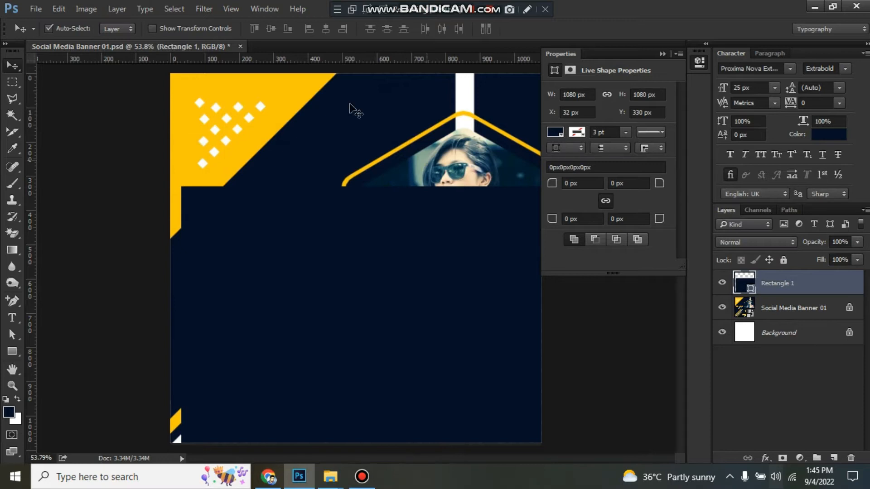
Select the whole canvas, centre the navy rectangle on it vertically and horizontally, and deselect.
left_click(180, 11)
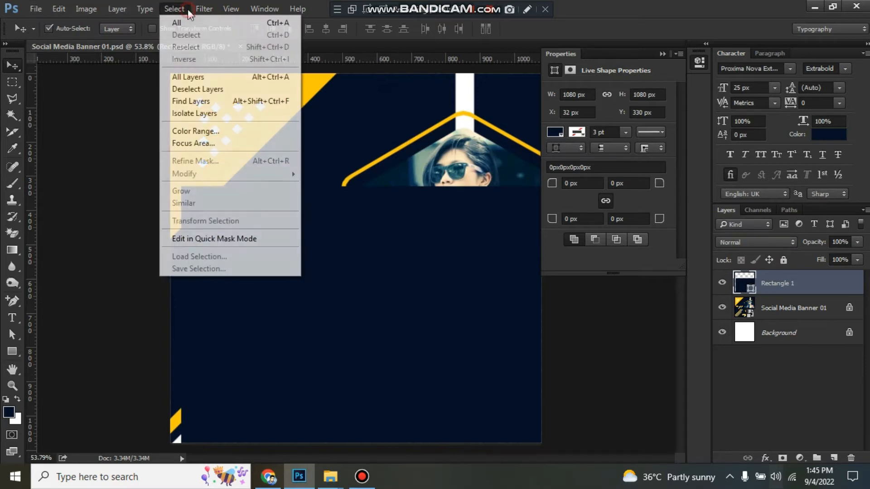
left_click(179, 22)
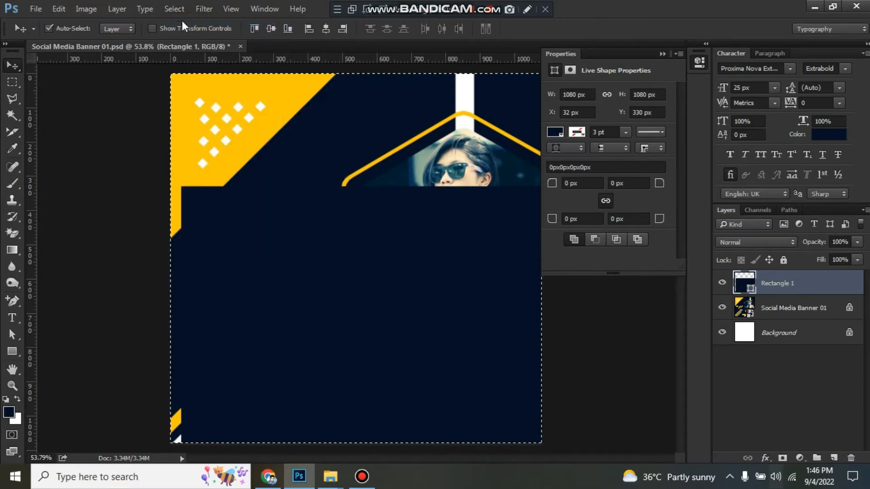
left_click(271, 28)
left_click(332, 29)
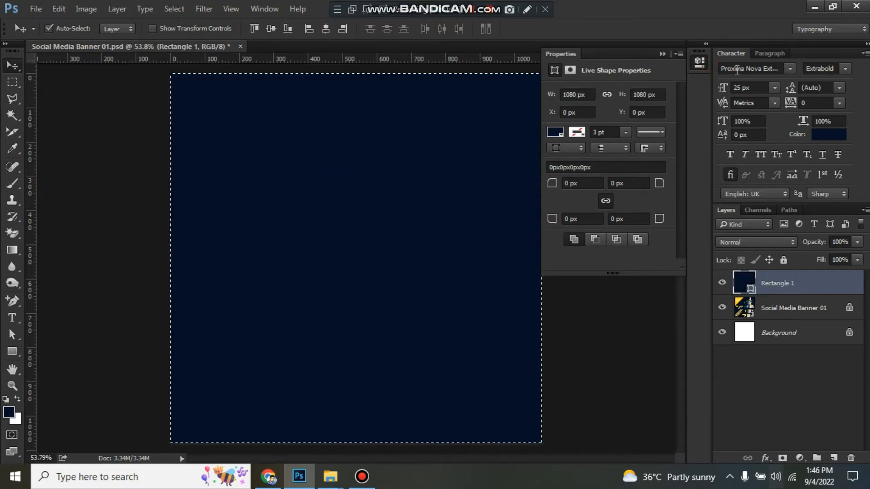
left_click(701, 62)
left_click(178, 8)
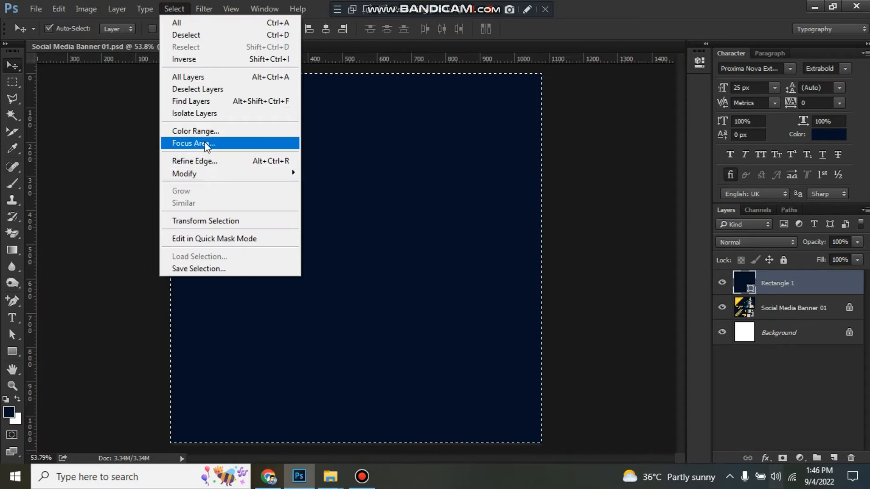
left_click(224, 34)
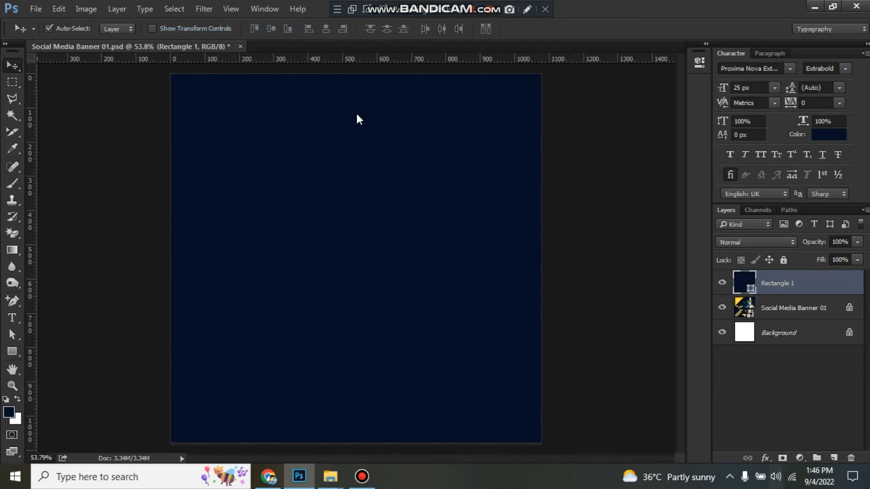
Toggle the Rectangle 1 layer's visibility to compare it with the reference banner, leaving the layer hidden.
mouse_move(787, 285)
left_mouse_down()
mouse_move(783, 306)
mouse_move(790, 281)
left_mouse_up()
left_click(722, 284)
left_click(721, 284)
left_click(721, 285)
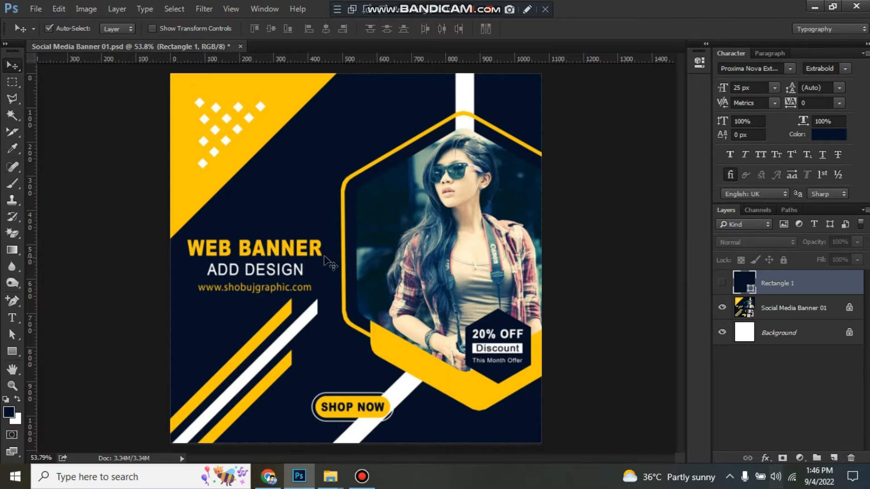
Add a text line reading "WEB BSNNRT" above the reference banner's WEB BANNER heading.
left_click(12, 318)
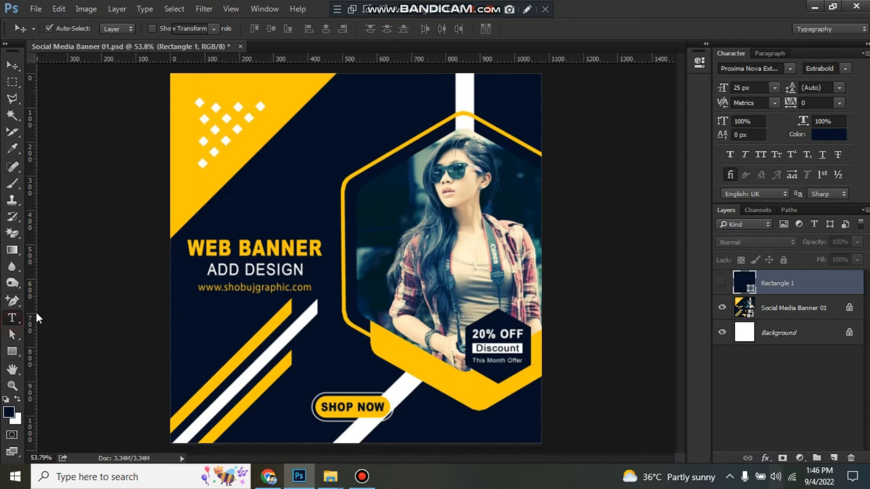
left_click(261, 202)
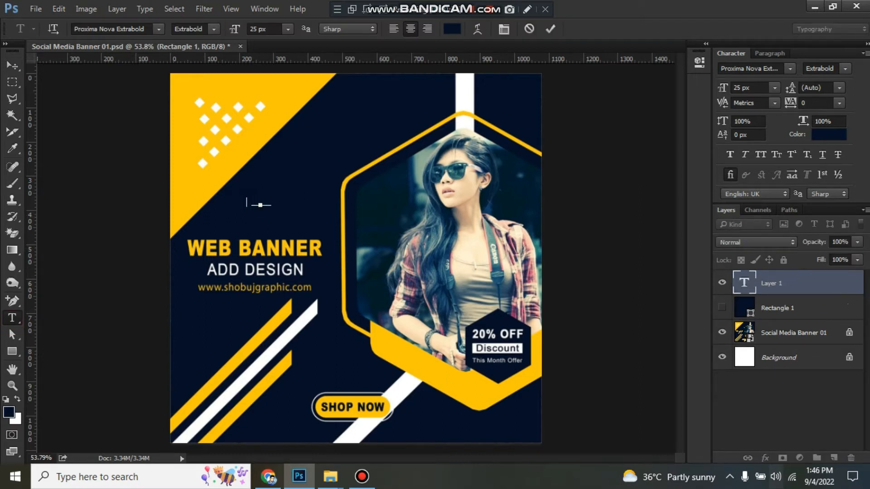
type("WEB BSNNRT")
key("ctrl+Return")
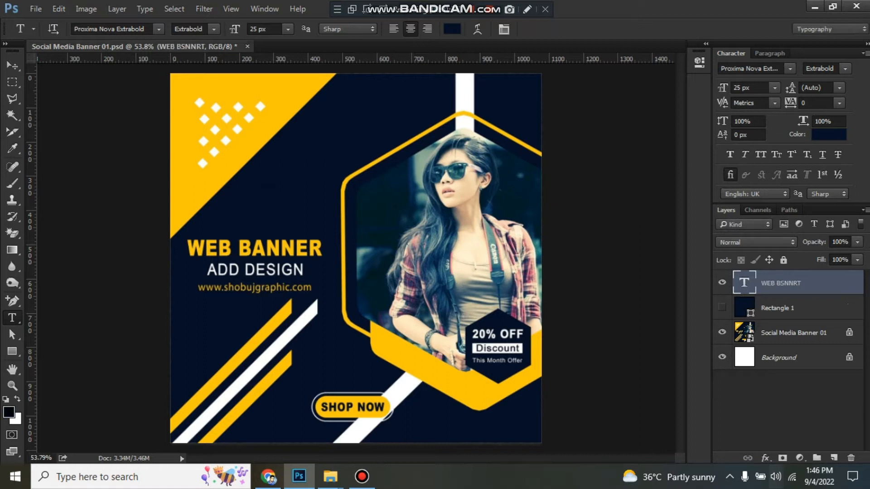
Recolour the new text line with the yellow fcc902 sampled from the reference WEB BANNER heading.
key("v")
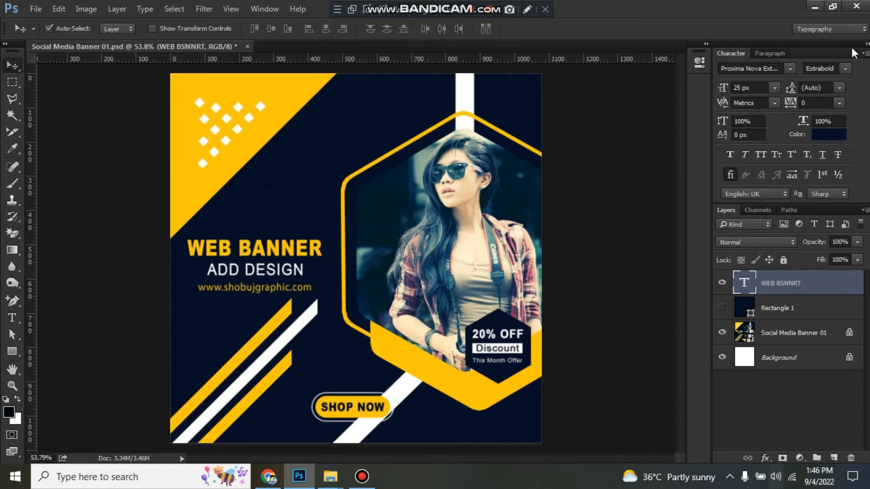
left_click(828, 134)
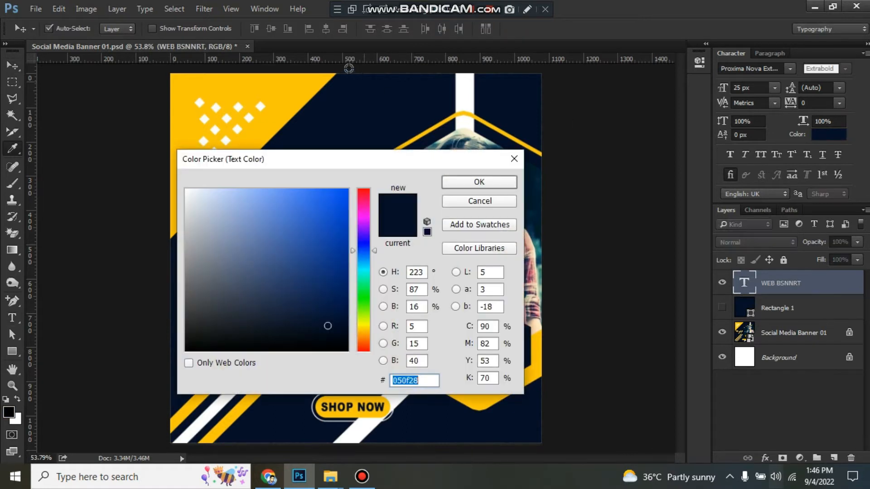
left_click_drag(274, 156, 516, 153)
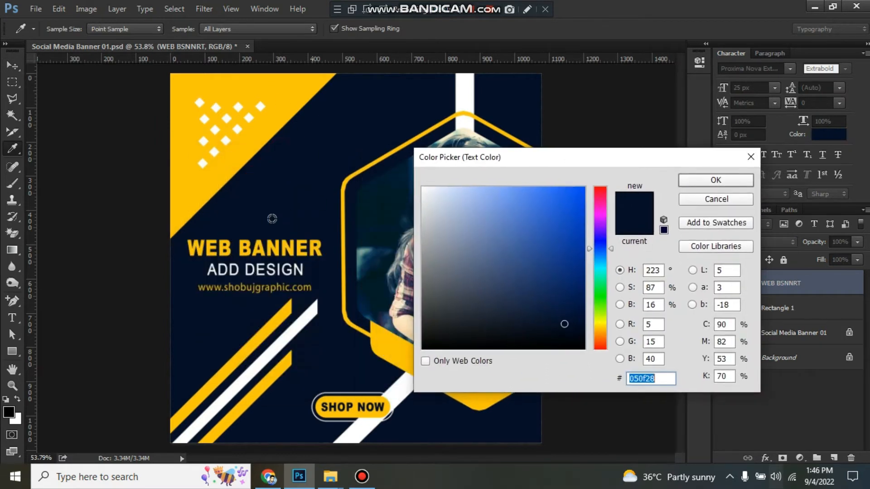
left_click(222, 241)
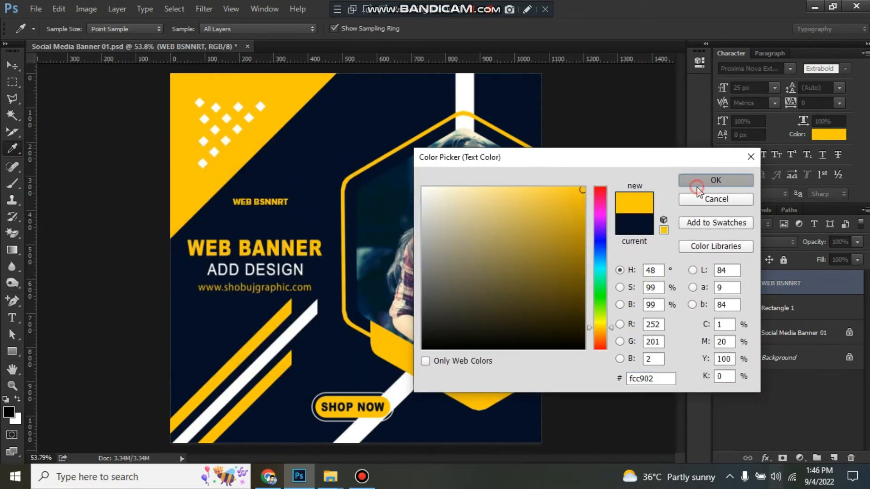
left_click(710, 179)
Set the new text line's font size to 48 px and move it slightly down.
left_click(775, 88)
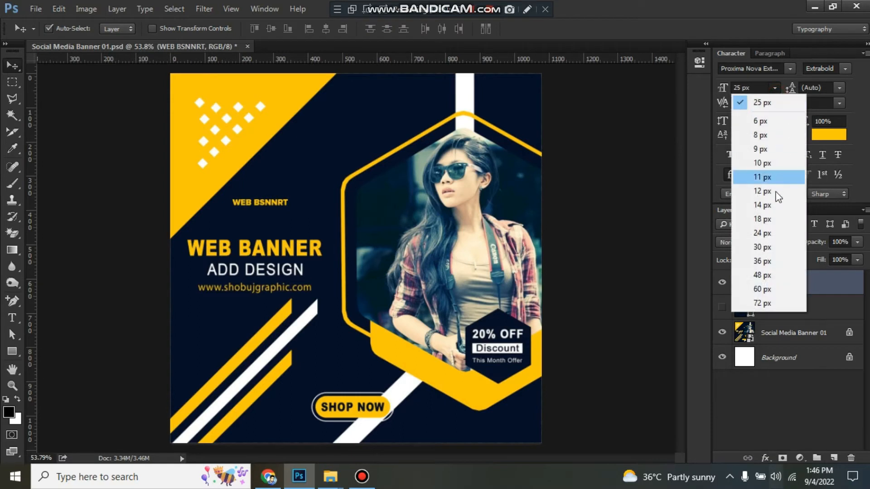
left_click(772, 276)
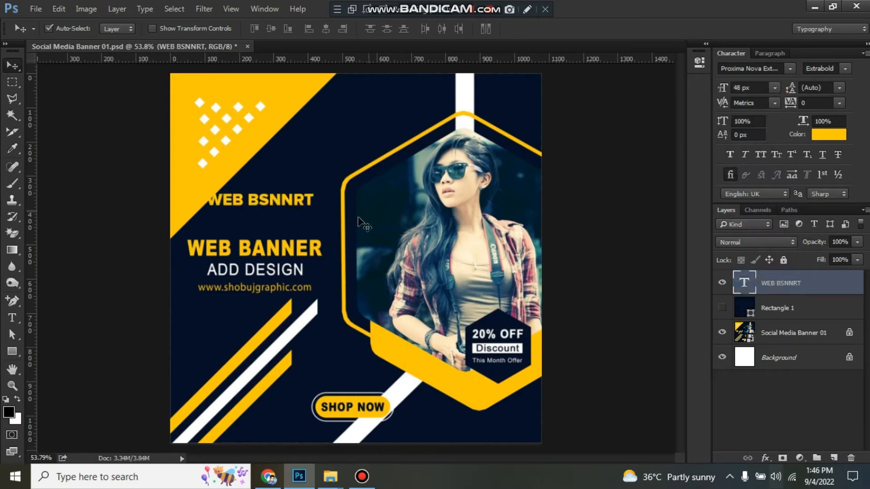
left_click_drag(301, 206, 359, 210)
Replace the whole content of the new text line with "WEB BANNER".
key("t")
left_click(266, 206)
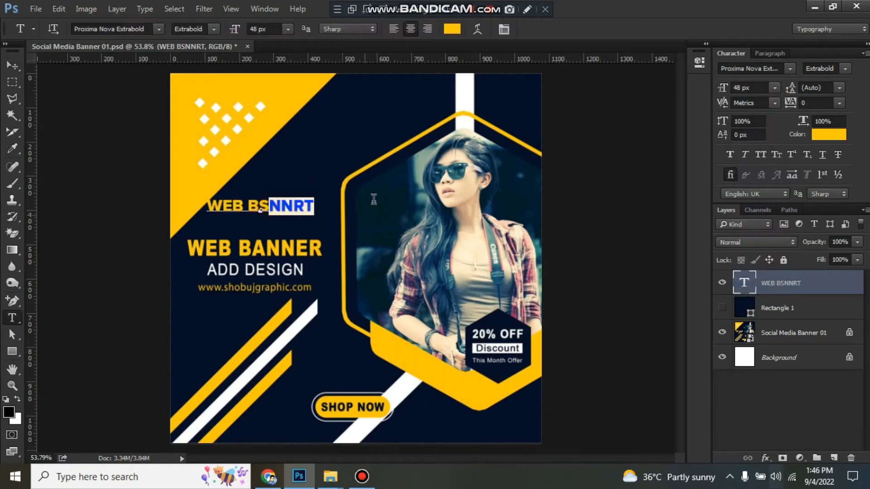
key("BackSpace")
type("\\")
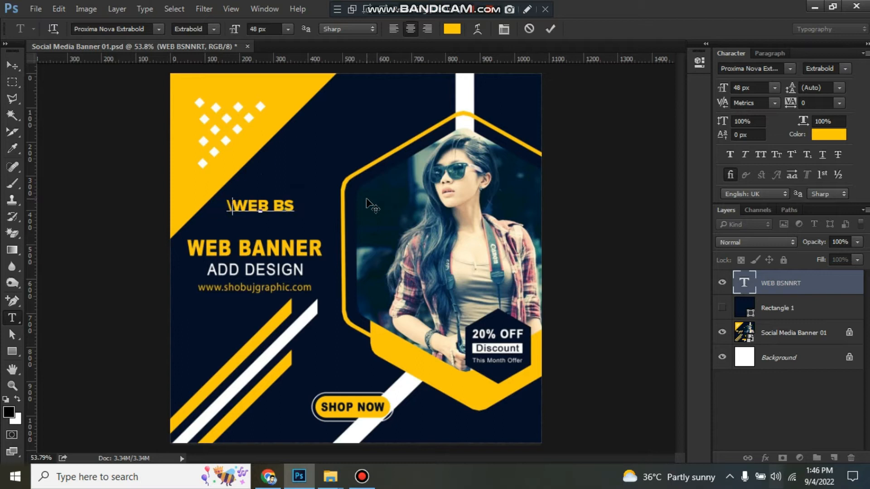
key("ctrl+a")
type("WEB ")
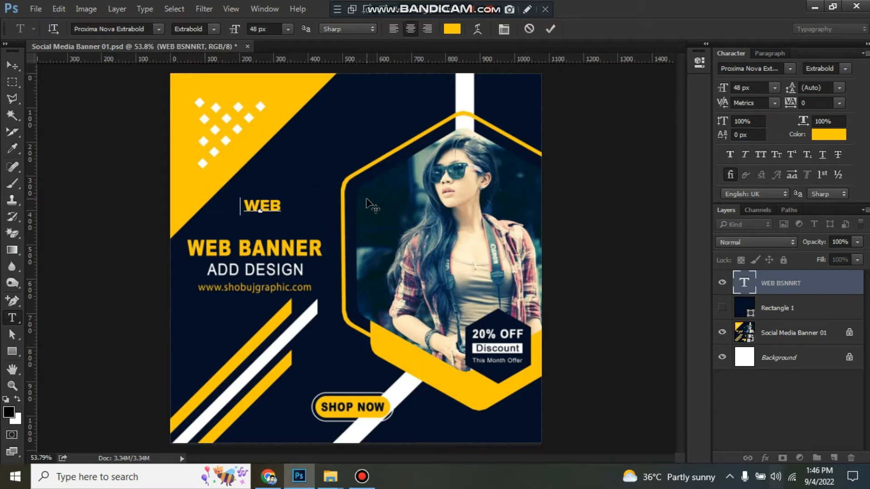
type("BANNER")
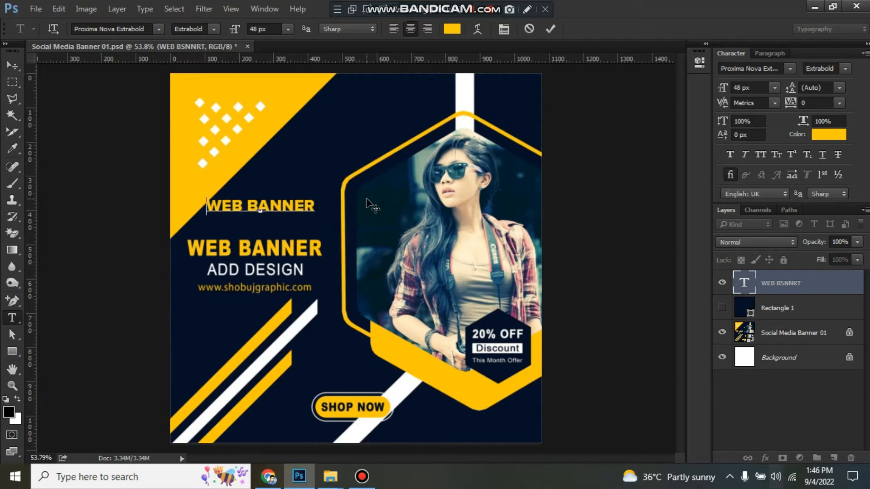
key("Return")
key("ctrl+Return")
key("ctrl+plus")
key("v")
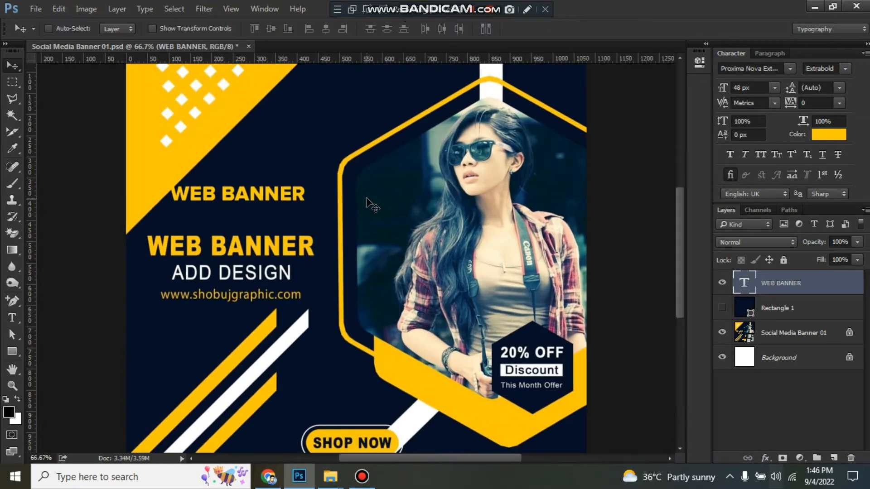
Move the yellow WEB BANNER text just above the reference heading and set its font size to 60 px.
key("ctrl+plus")
left_click_drag(180, 288, 248, 315)
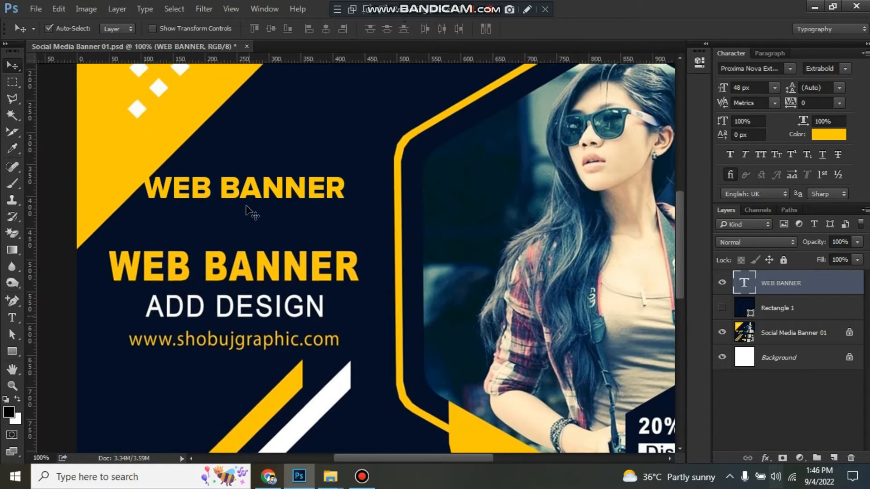
left_click_drag(247, 194, 222, 242)
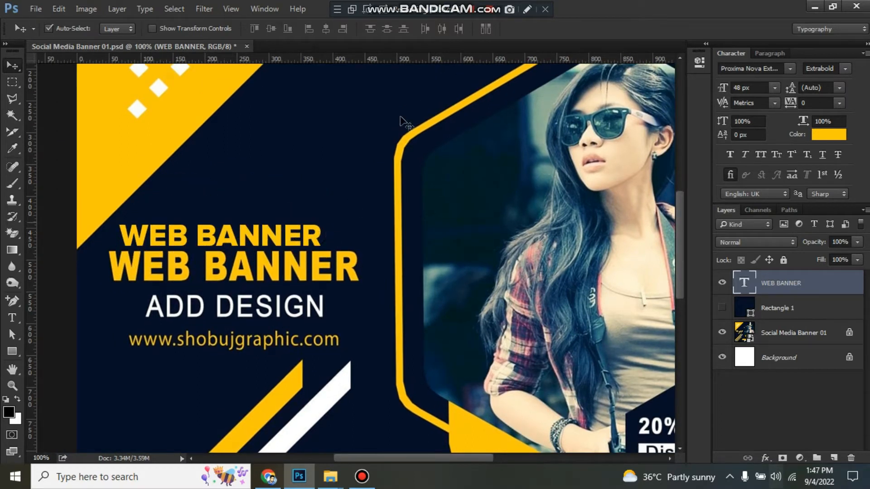
left_click(775, 87)
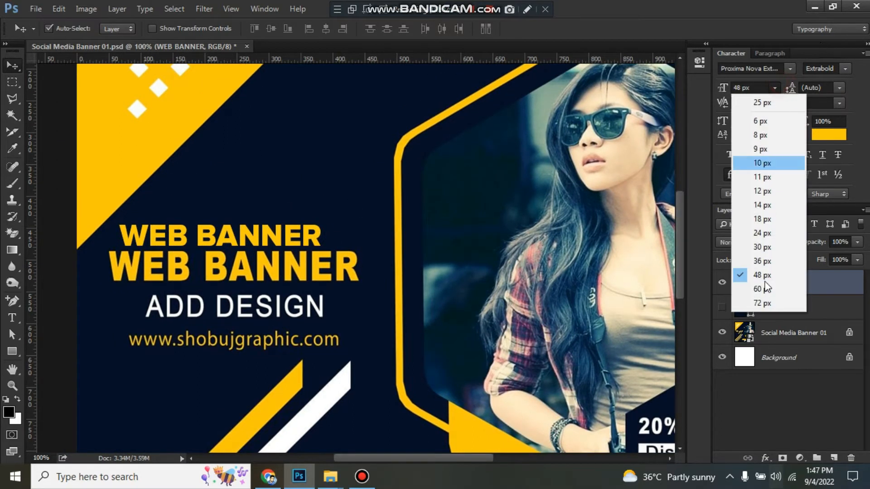
left_click(763, 306)
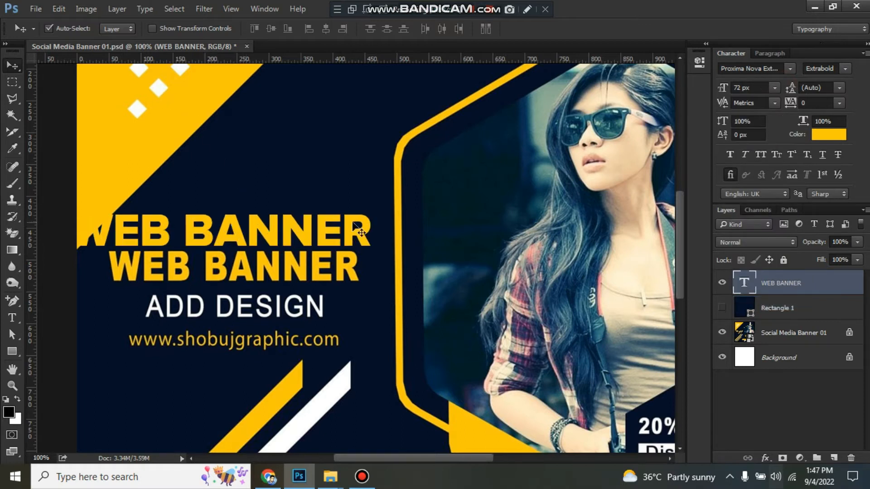
left_click(775, 88)
left_click(761, 290)
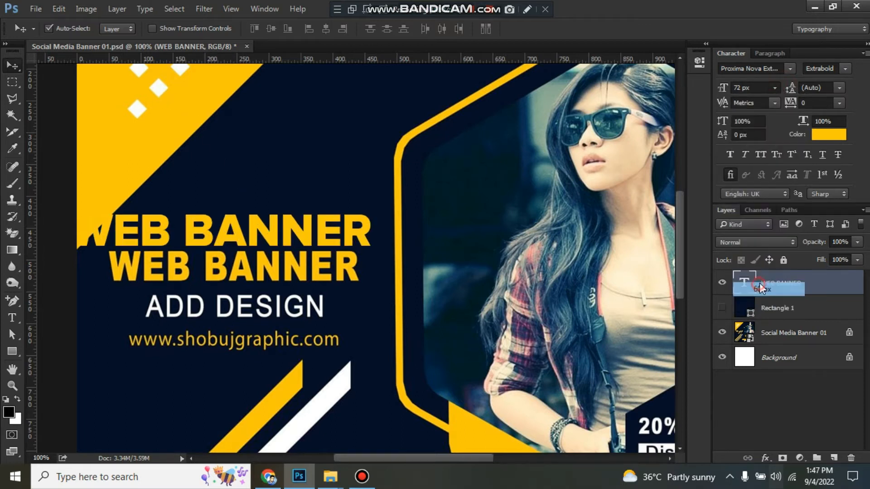
Nudge the 60 px WEB BANNER text down until it covers the reference WEB BANNER heading.
key("shift+Right")
key("shift+Right")
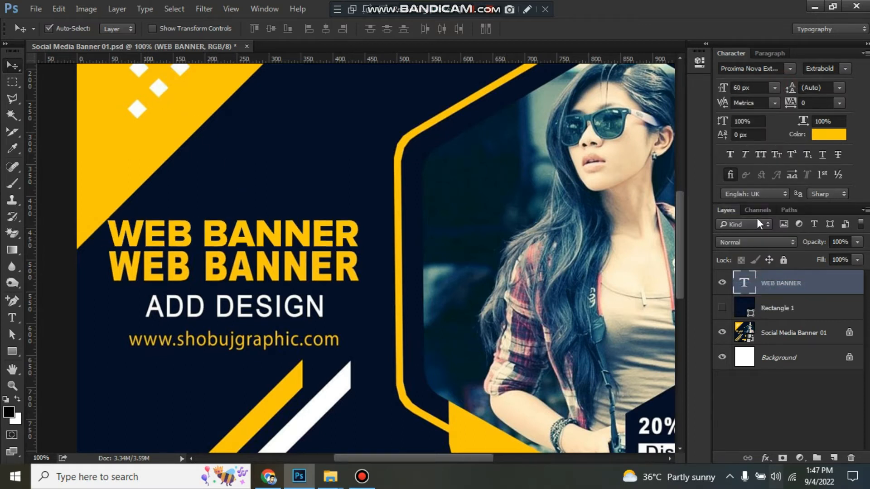
key("shift+Down")
key("shift+Down")
key("shift+Down")
key("shift+Down")
key("shift+Down")
key("shift+Down")
key("shift+Down")
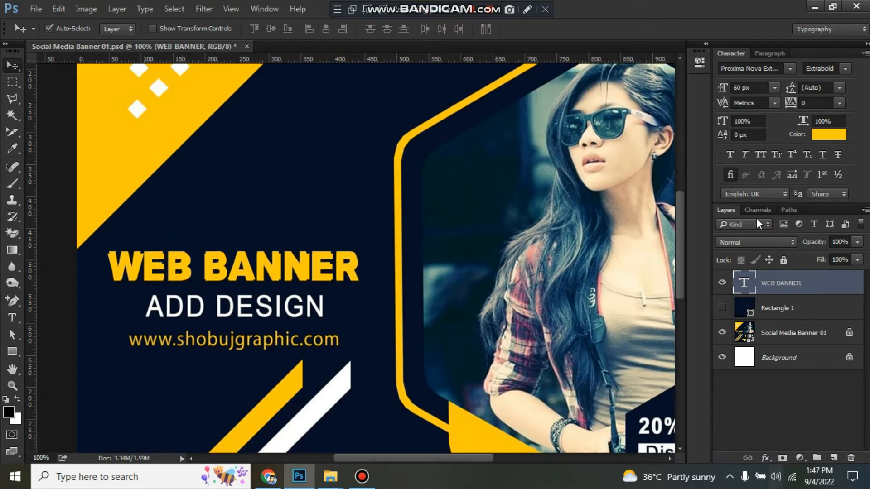
left_click(769, 53)
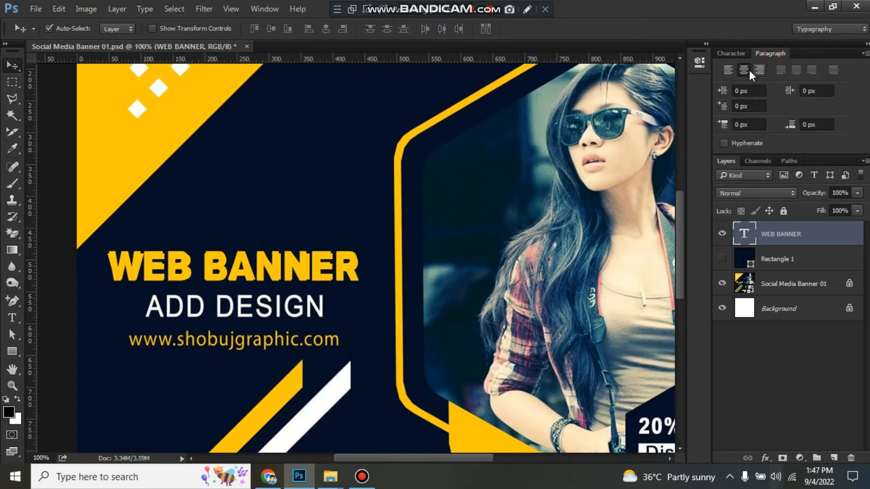
left_click(731, 53)
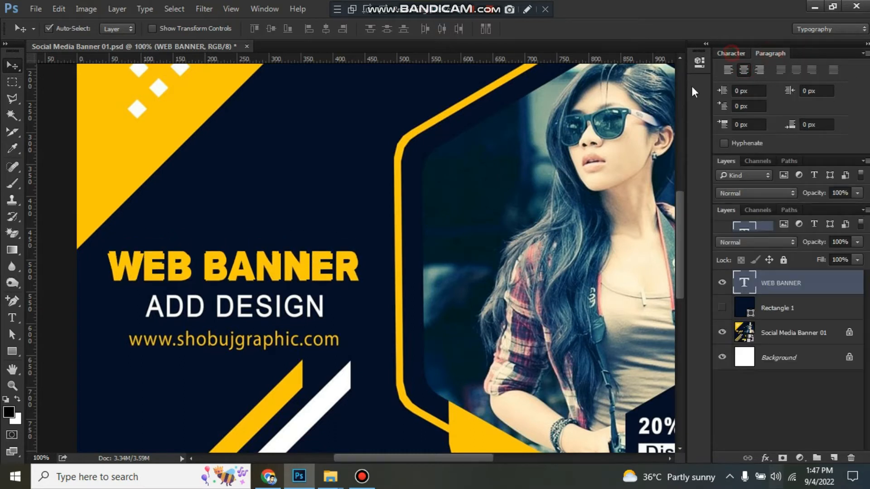
Duplicate the WEB BANNER text layer and move the copy just below the reference web address line.
right_click(261, 265)
right_click(824, 285)
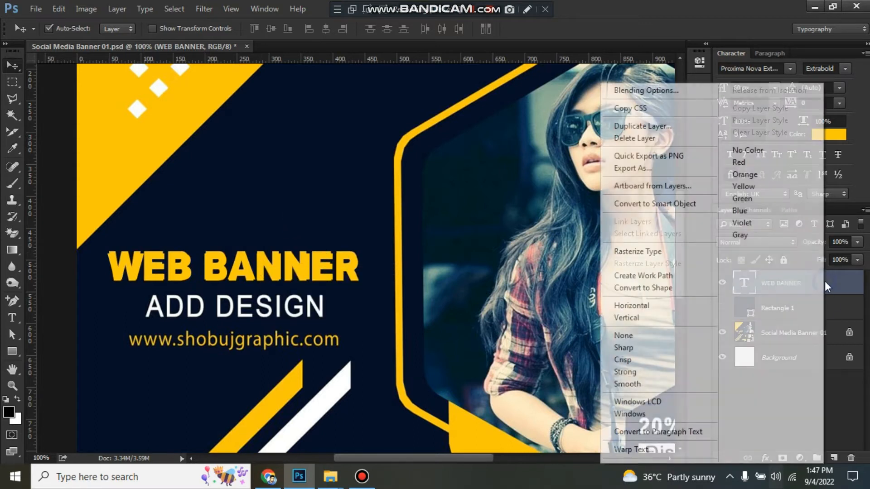
left_click(674, 127)
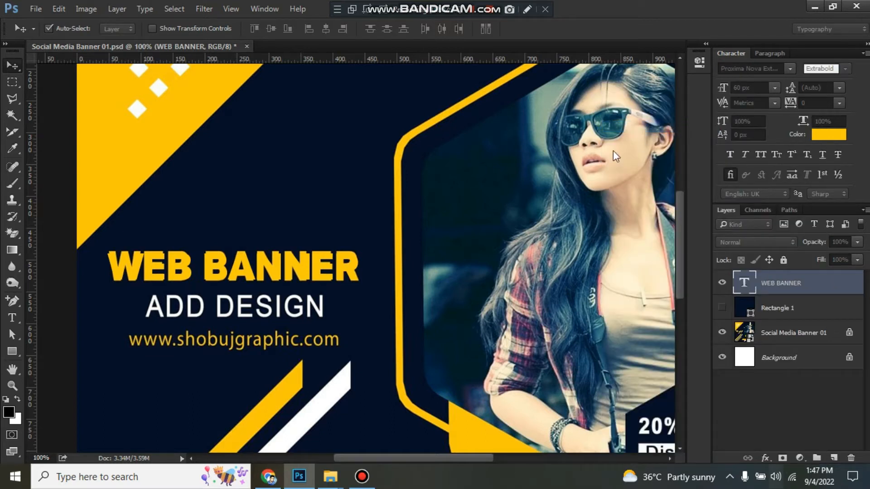
key("Return")
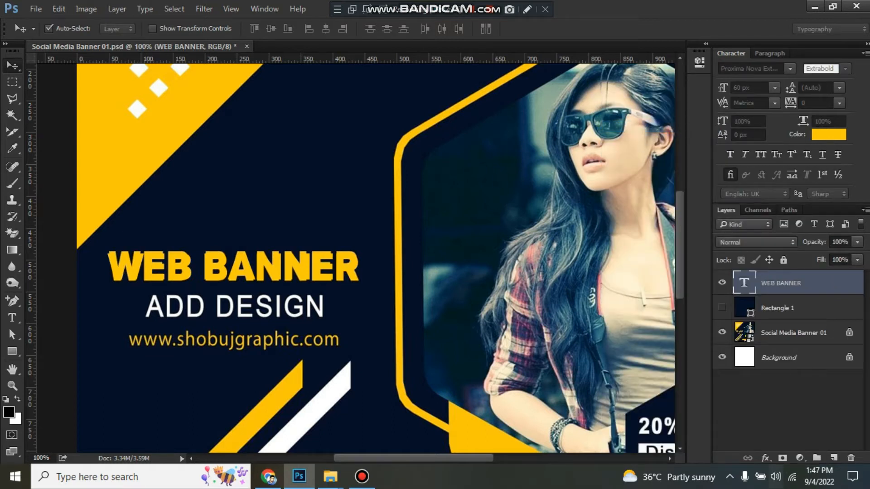
left_click_drag(297, 262, 302, 357)
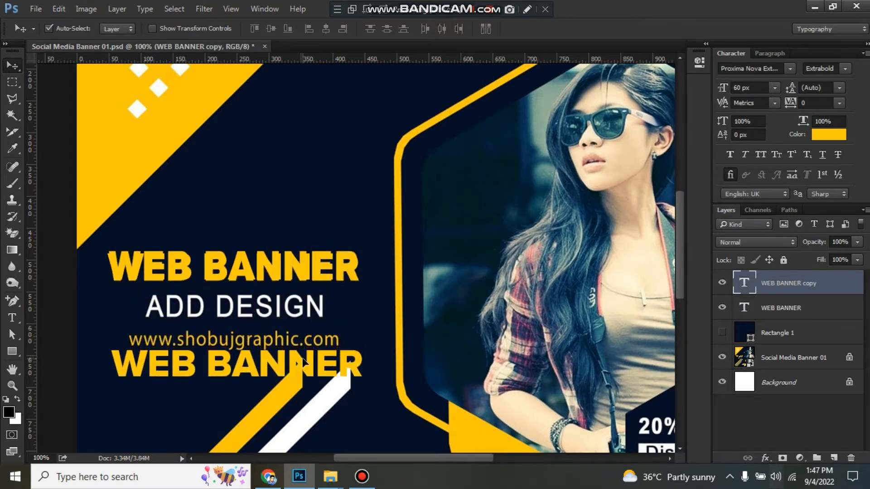
Replace the whole content of the lower WEB BANNER copy with "ADD DESIGN".
left_click(12, 317)
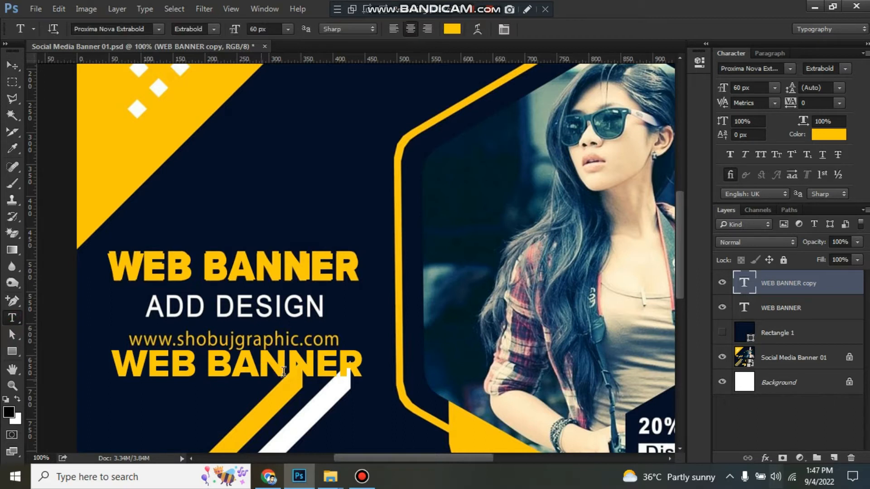
triple_click(283, 372)
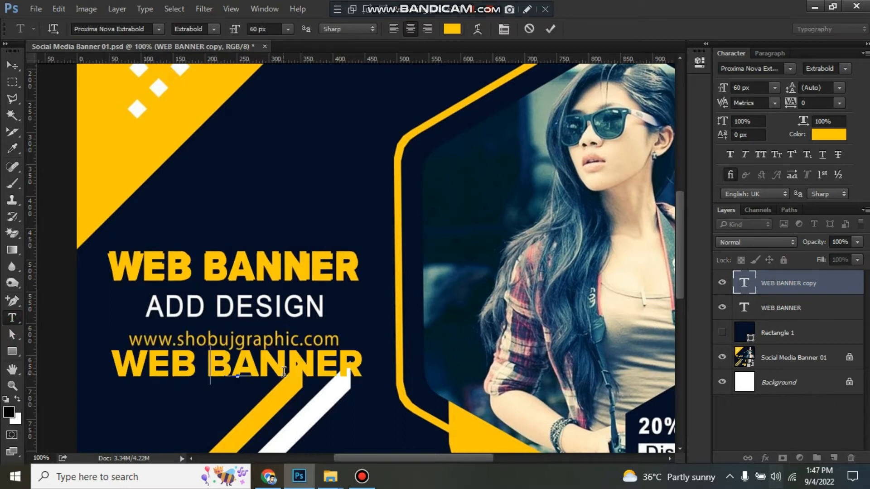
type("AD")
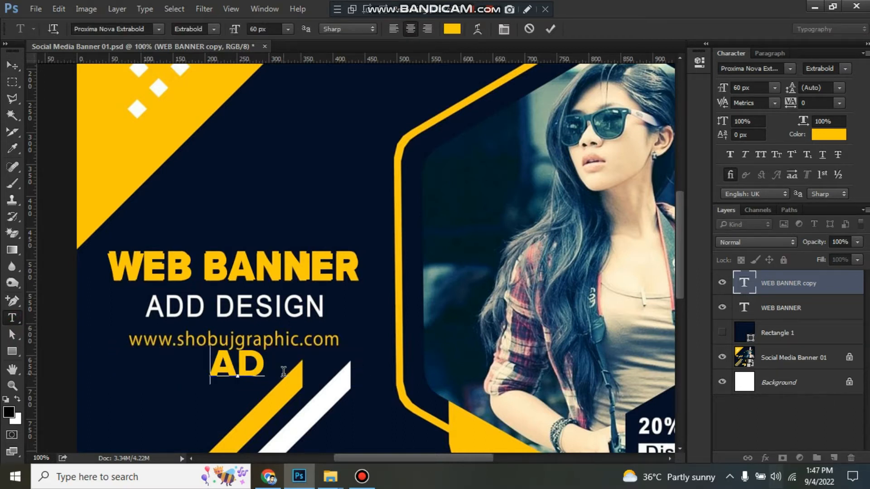
type("D DES")
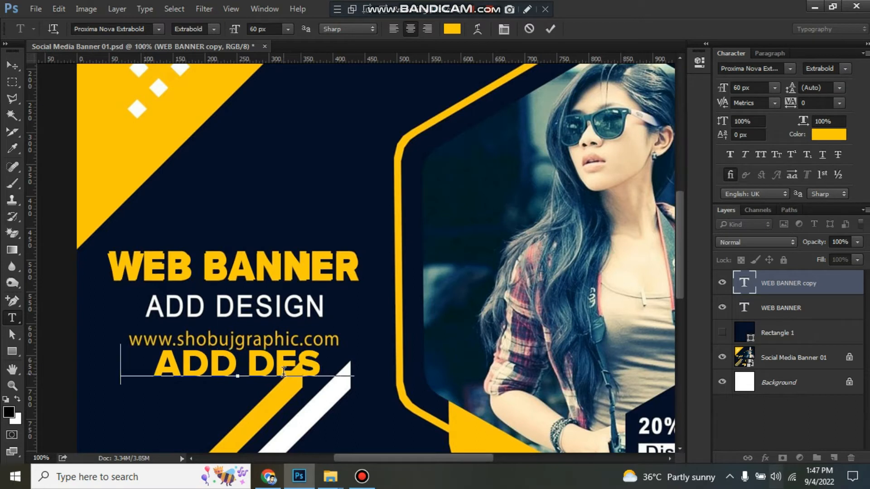
type("IGN")
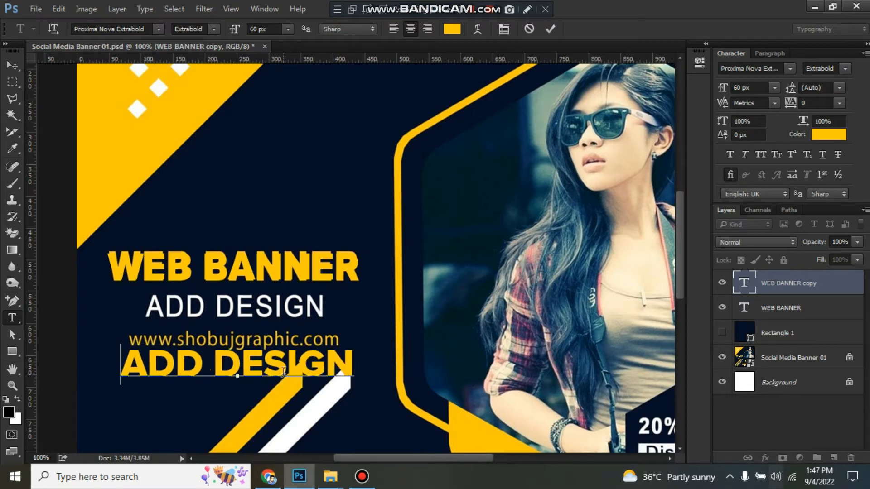
Change the wording of the lower yellow text line to "AD DESIGN" and commit the text edit.
key("Delete")
key("Right")
key("Right")
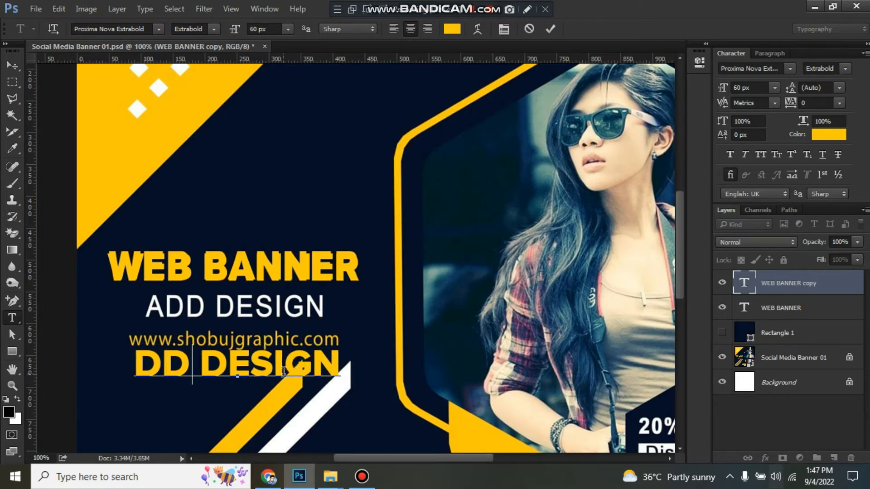
key("ctrl+a")
key("BackSpace")
type("AD")
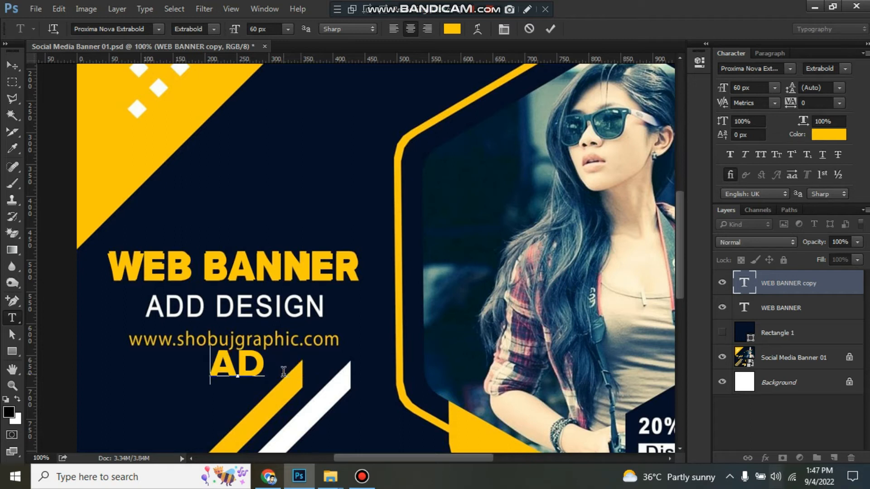
type(" DESIGN")
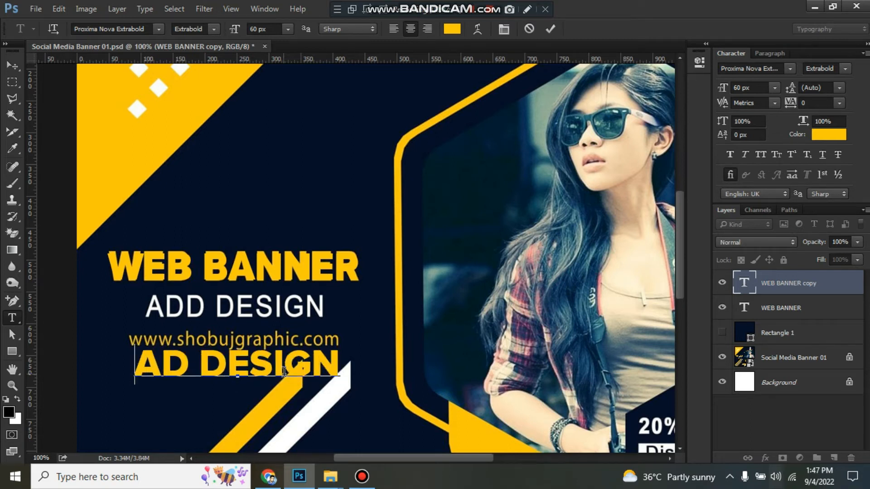
left_click(550, 28)
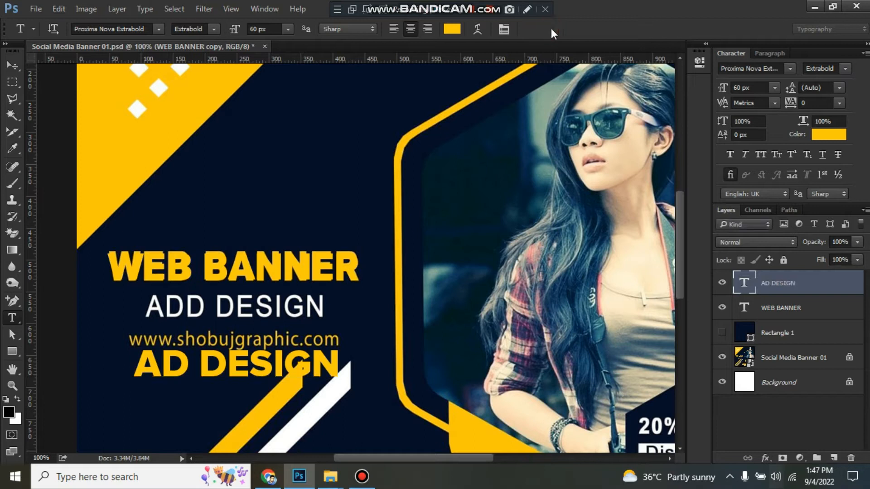
Recolour the AD DESIGN text line with the off-white fffdf4 matching the reference's small diamonds.
left_click(12, 65)
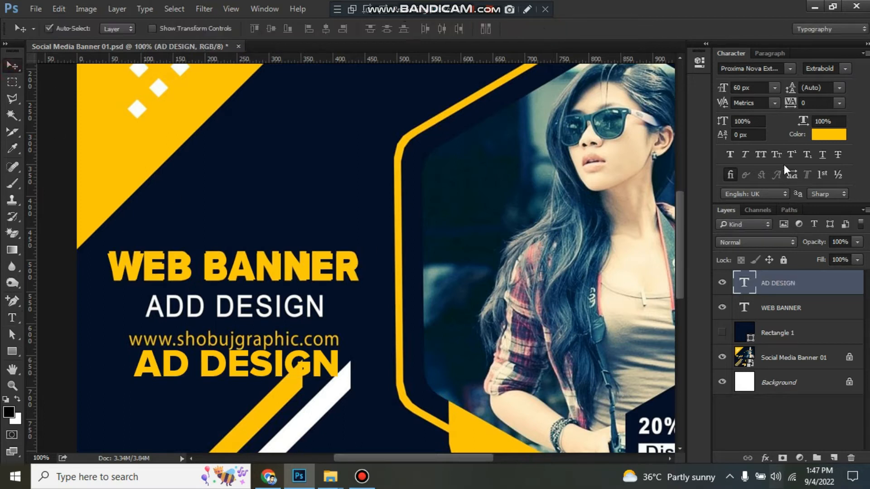
left_click(826, 135)
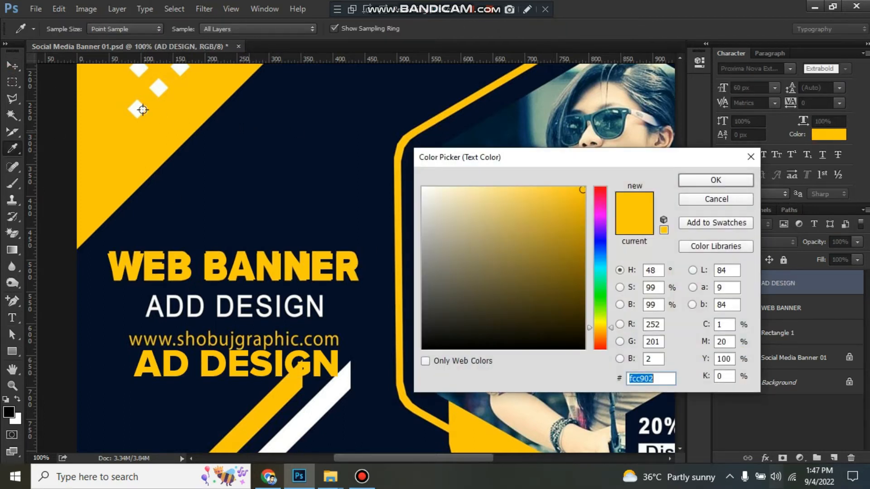
type("fffdf4")
left_click(703, 180)
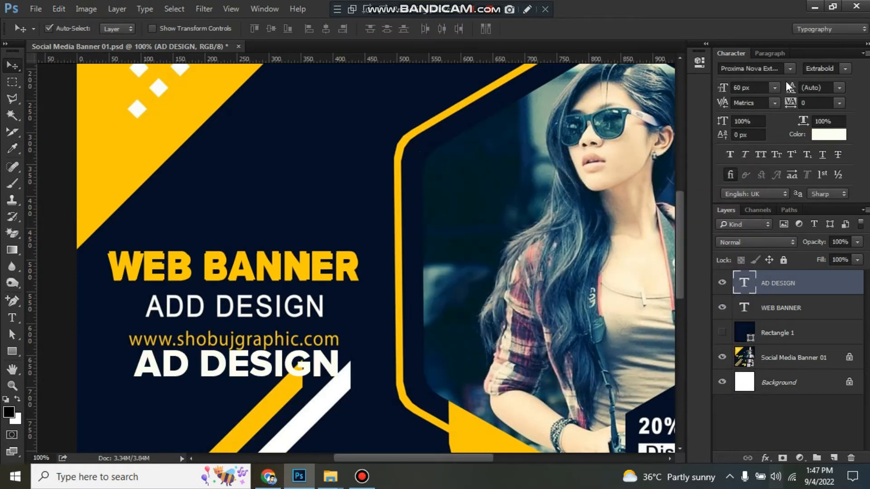
Set the AD DESIGN text line's font size to 48 px and its font style to Semibold.
left_click(776, 86)
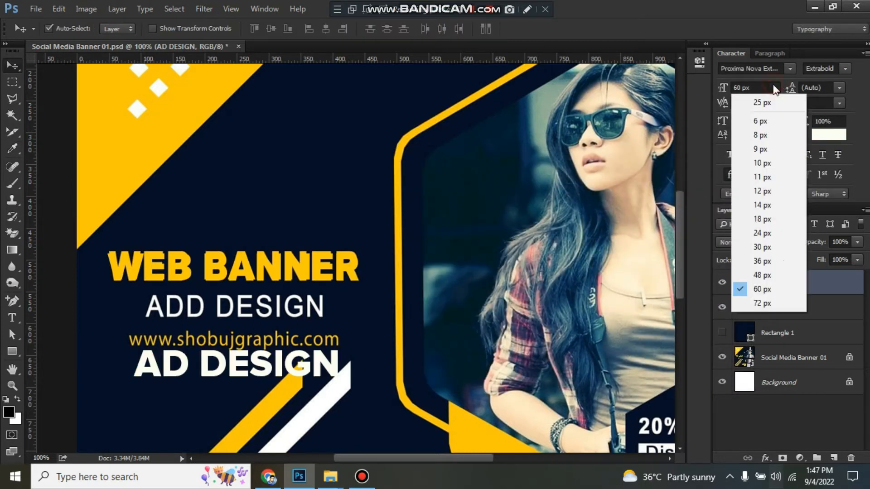
left_click(770, 273)
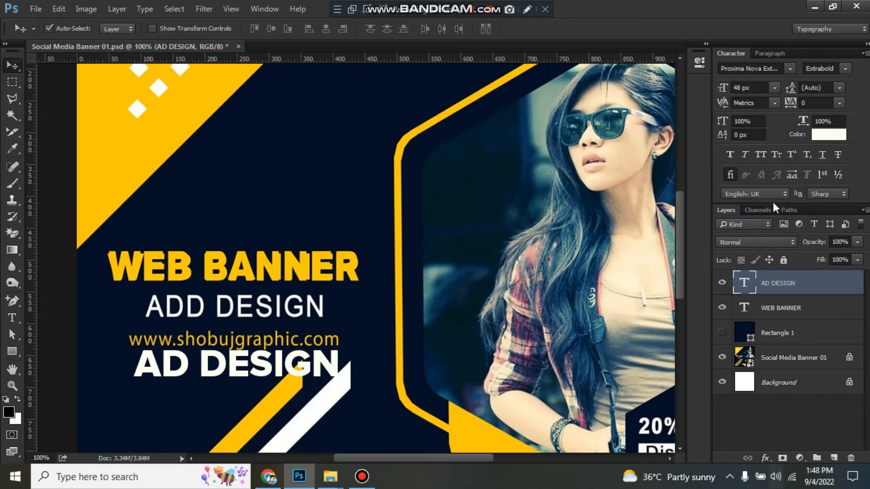
left_click(842, 67)
left_click(838, 131)
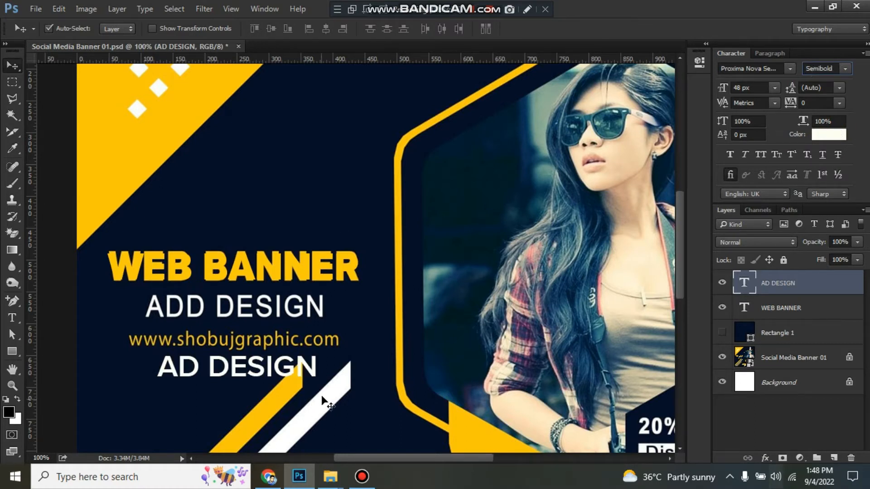
Move the AD DESIGN text onto the reference ADD DESIGN line and place a duplicate of it below the web address.
left_click_drag(309, 370, 267, 373)
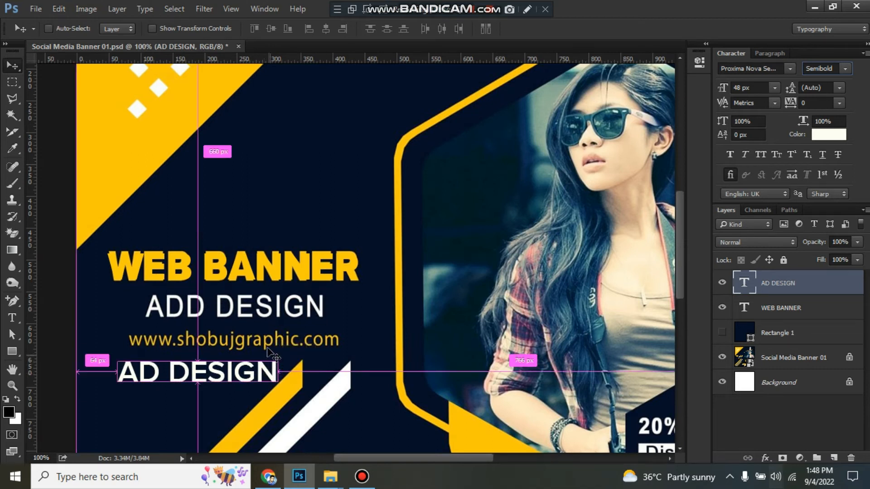
key("ctrl+z")
left_click_drag(288, 306, 261, 382)
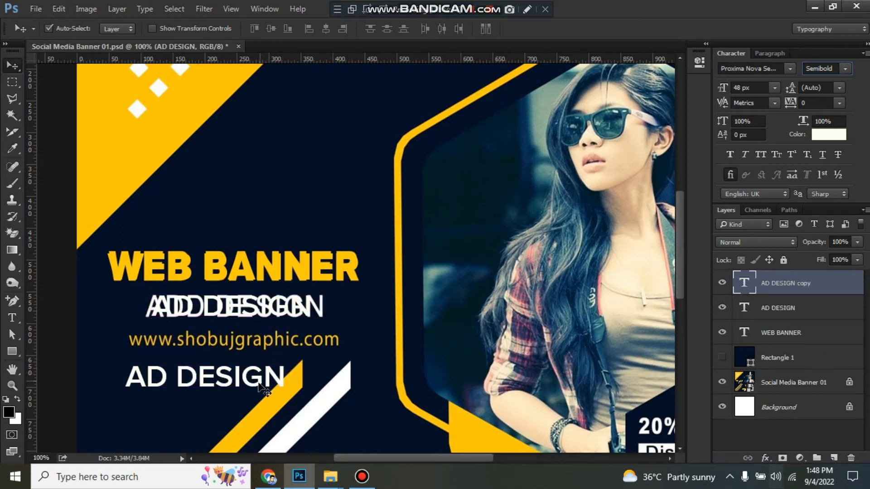
left_click(13, 318)
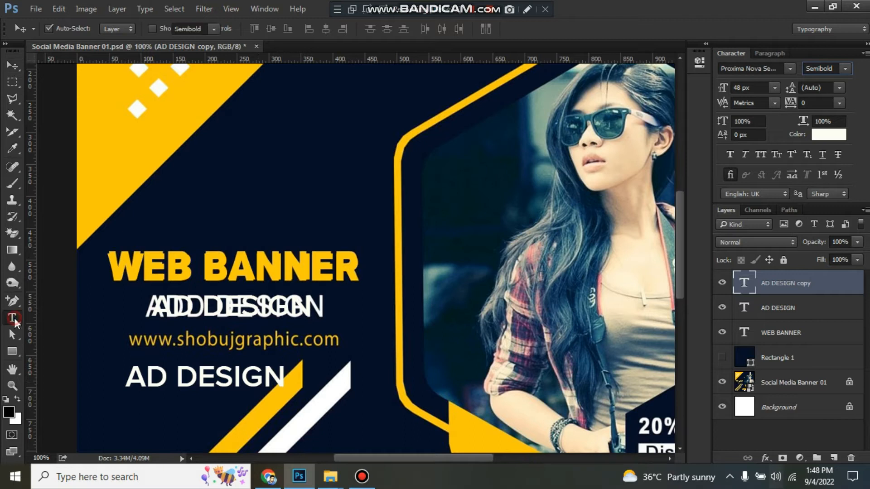
triple_click(262, 380)
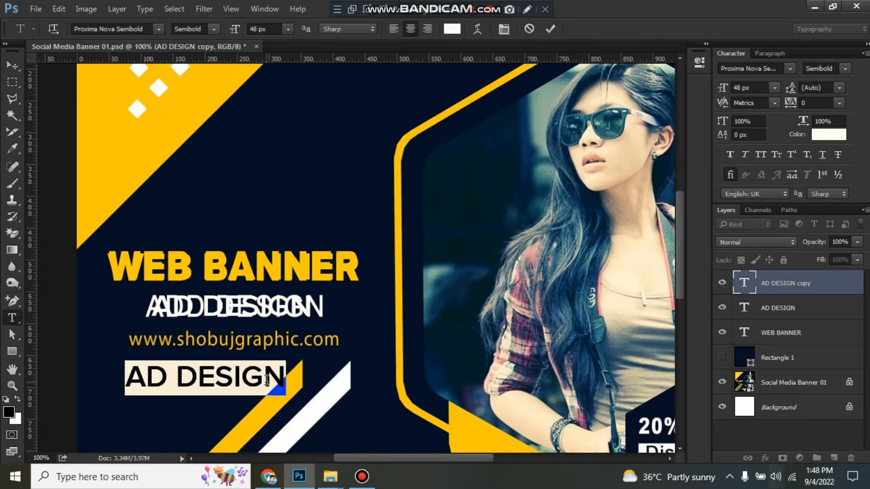
type("ww")
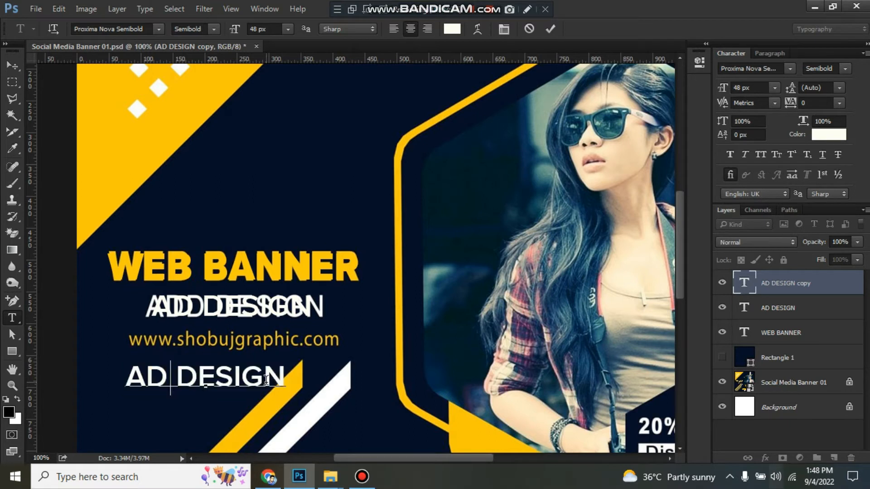
type("w")
type(".d")
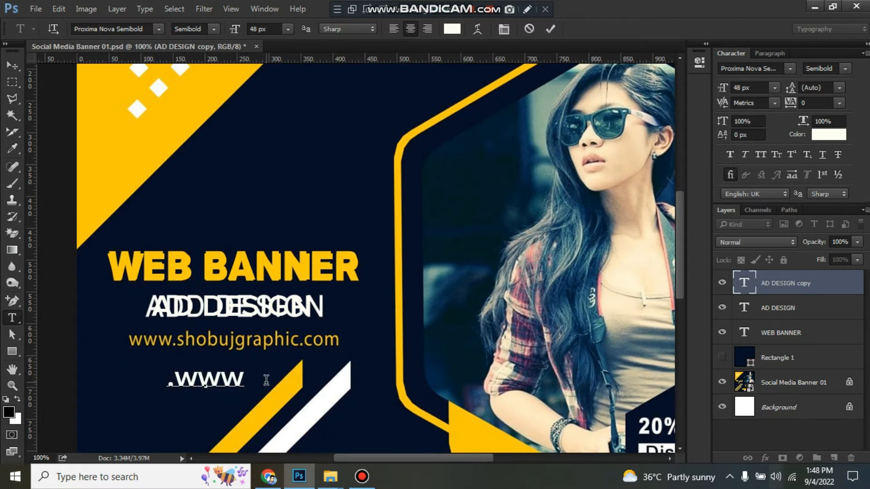
type("oma")
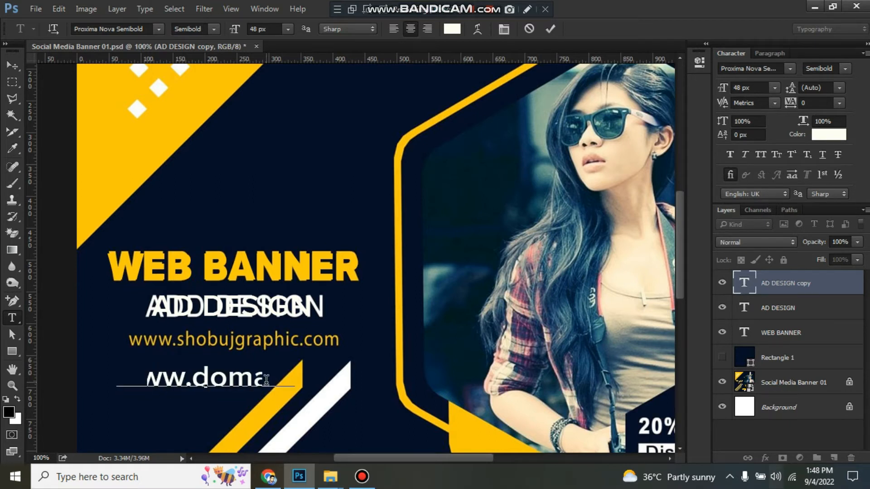
type("inname")
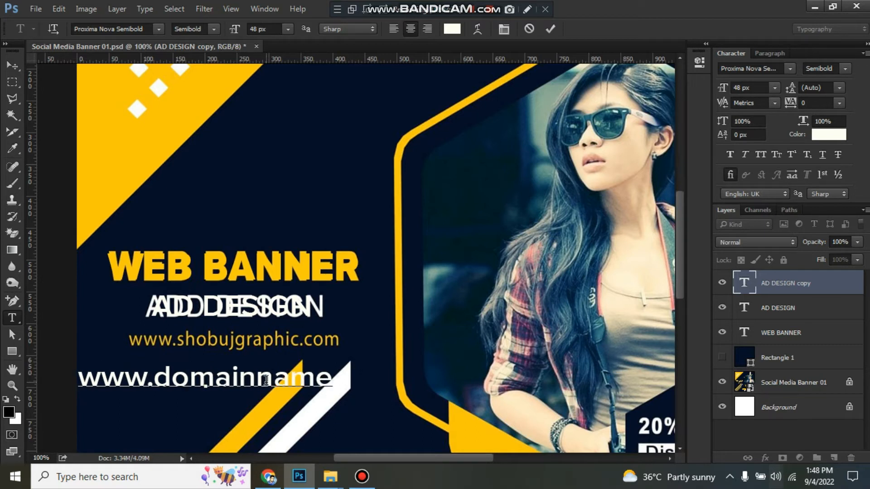
type(".com")
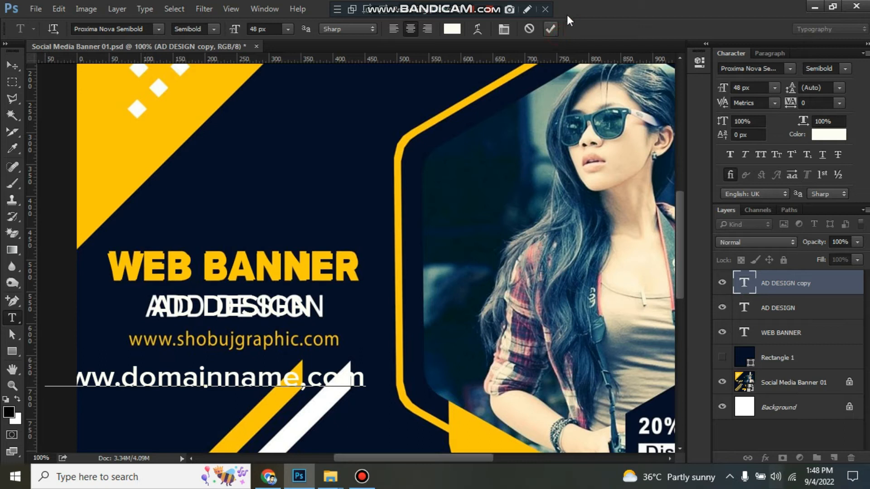
left_click(552, 29)
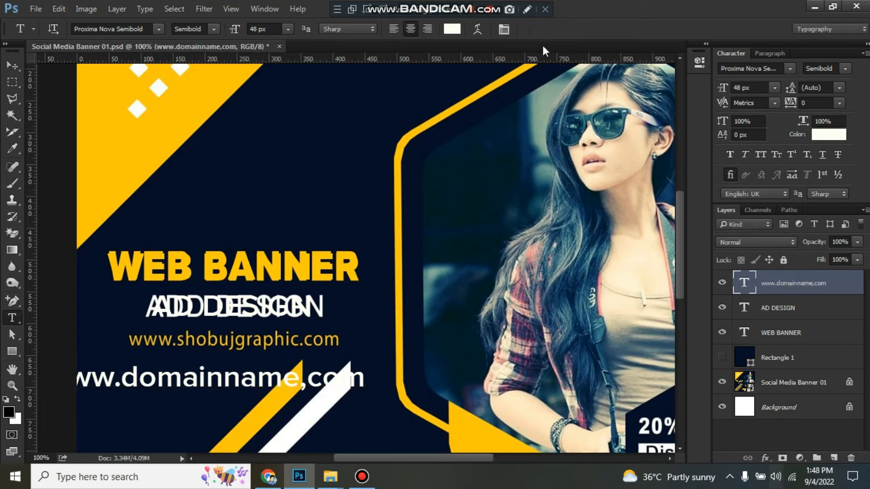
left_click(12, 67)
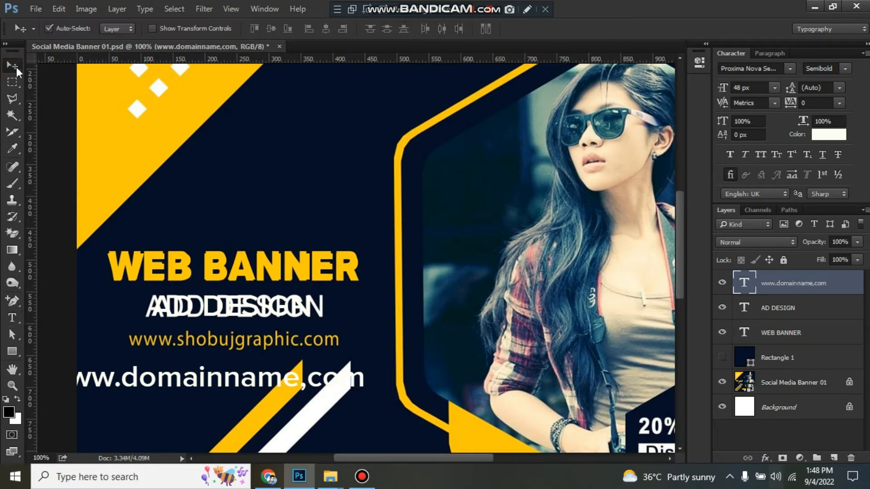
left_click(774, 88)
left_click(763, 246)
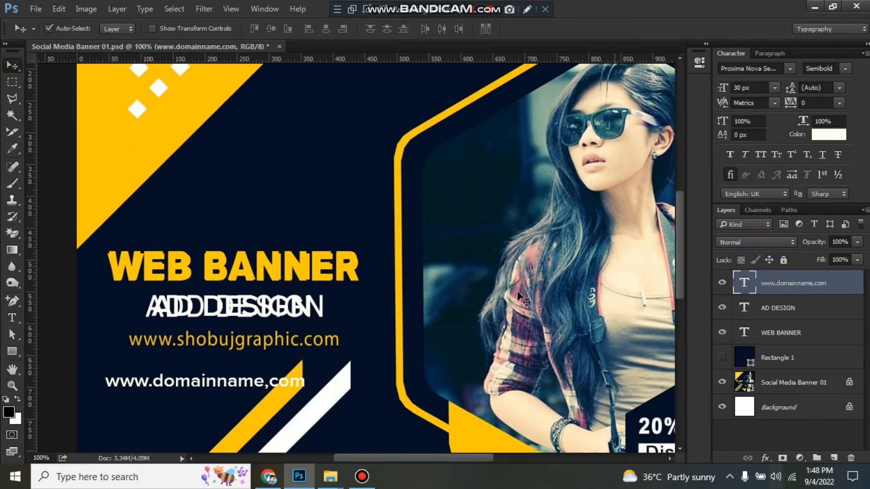
left_click_drag(269, 386, 298, 349)
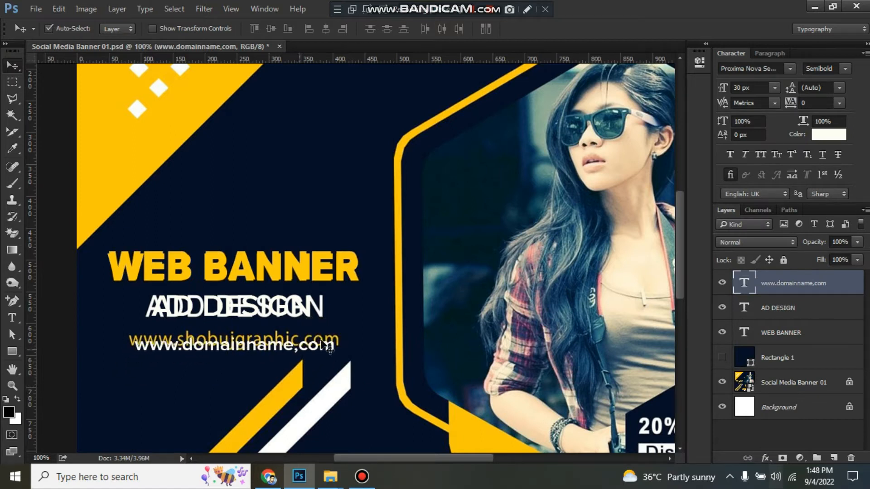
left_click(841, 68)
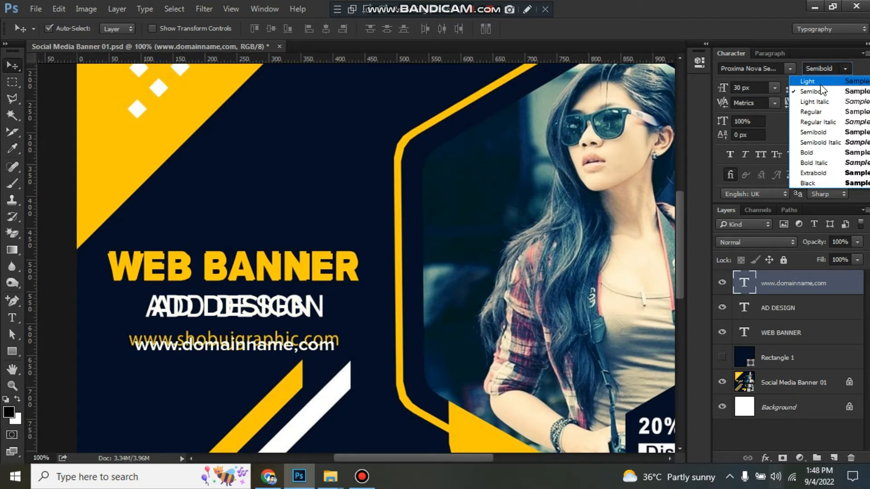
left_click(821, 81)
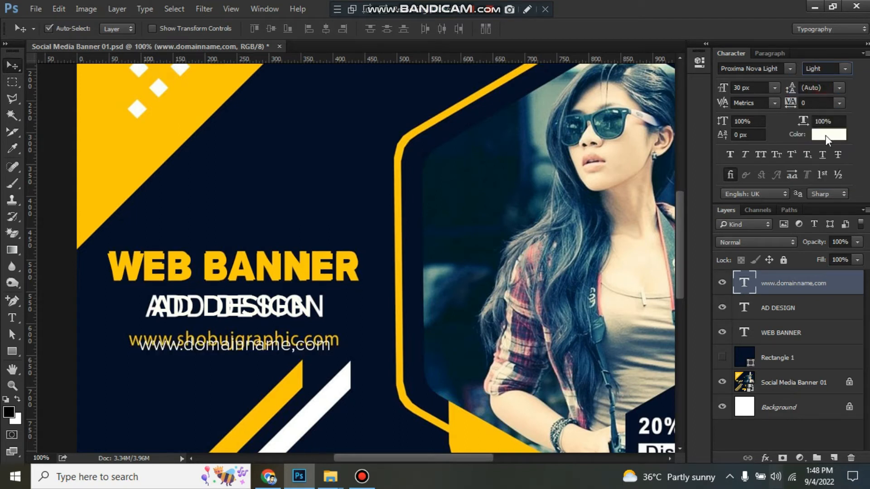
left_click(829, 135)
left_click(132, 132)
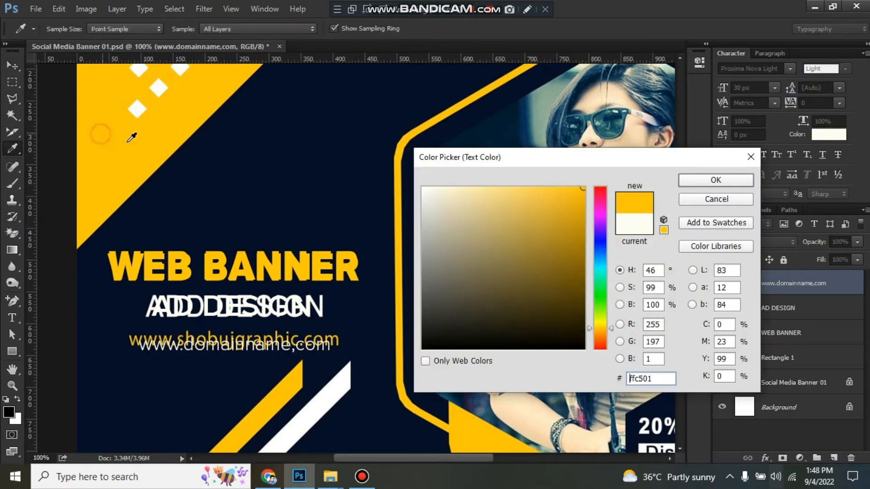
left_click(735, 179)
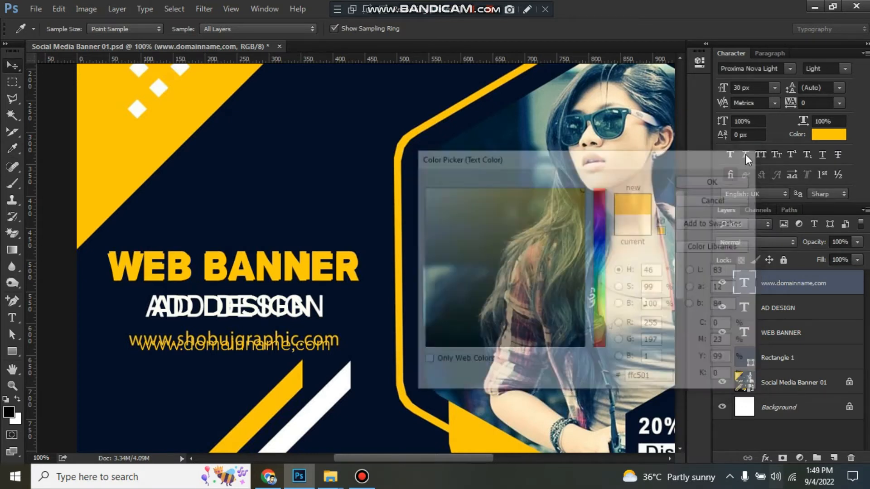
left_click(829, 311, "shift")
left_click(815, 333, "shift")
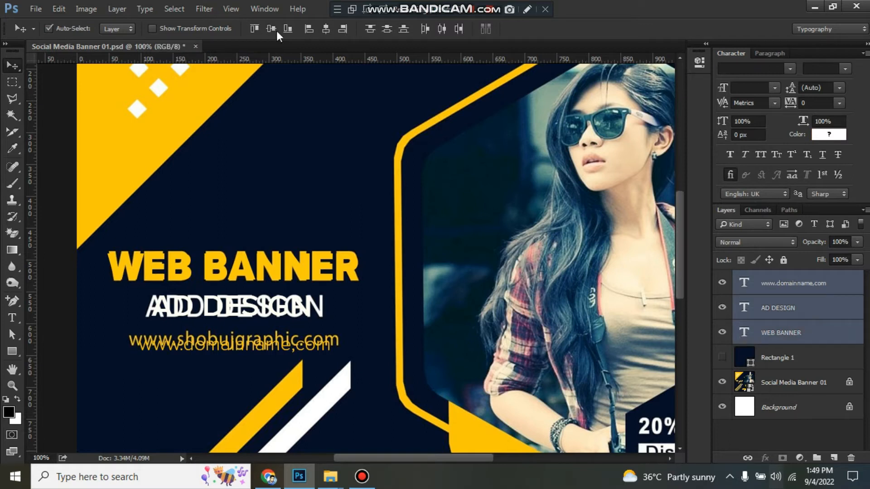
left_click(320, 27)
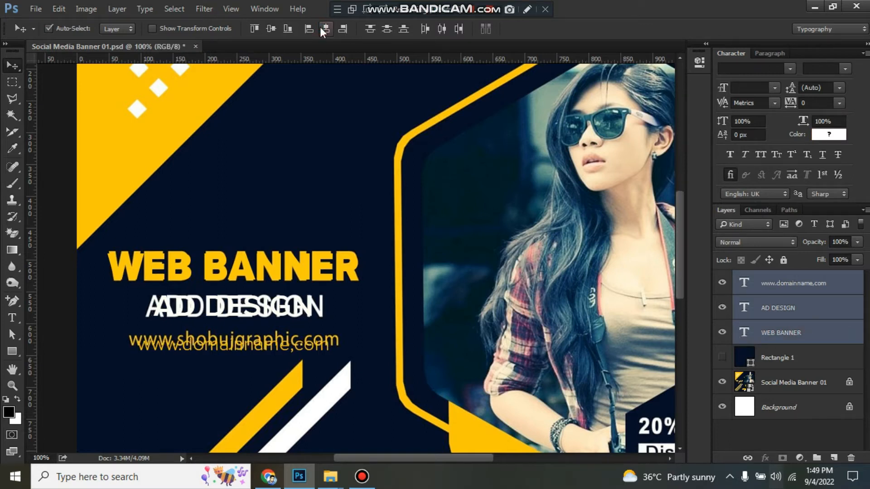
left_click(770, 285)
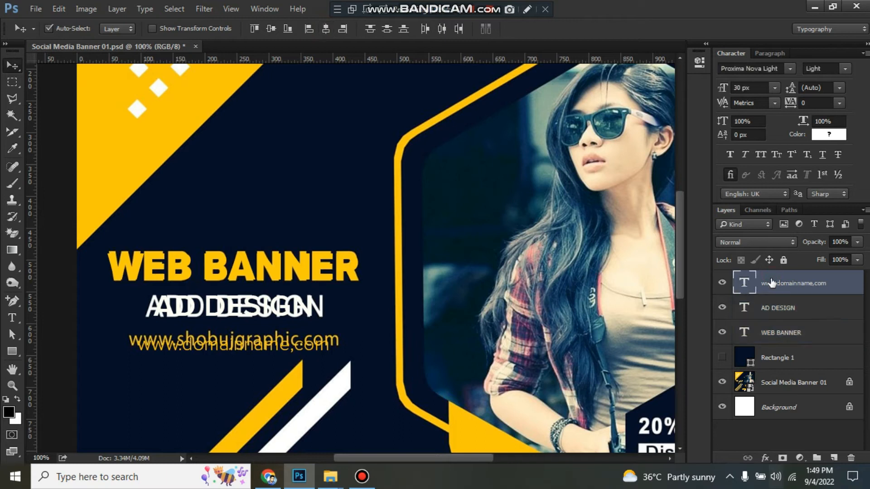
left_click(722, 358)
left_click(722, 359)
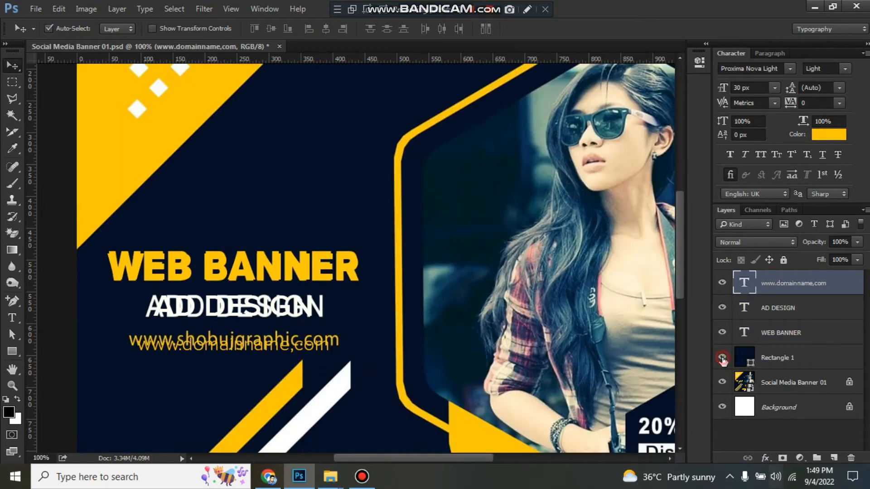
left_click(722, 359)
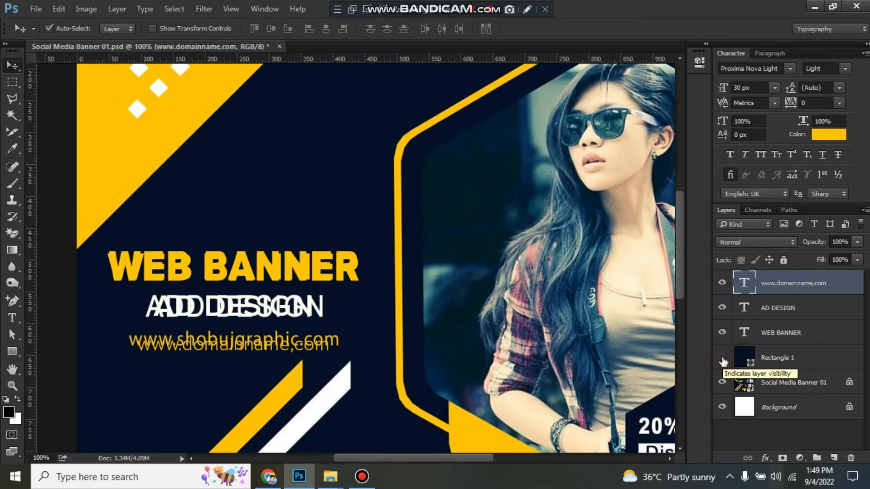
left_click(790, 310, "ctrl")
left_click(787, 331, "ctrl")
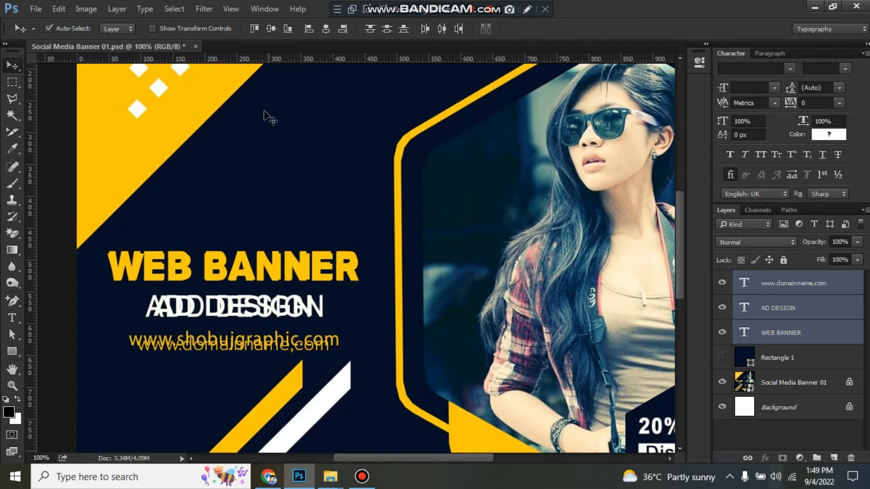
Draw a 485 × 485 px black rectangle covering the yellow corner triangle at the banner's upper left.
left_click_drag(261, 108, 299, 243)
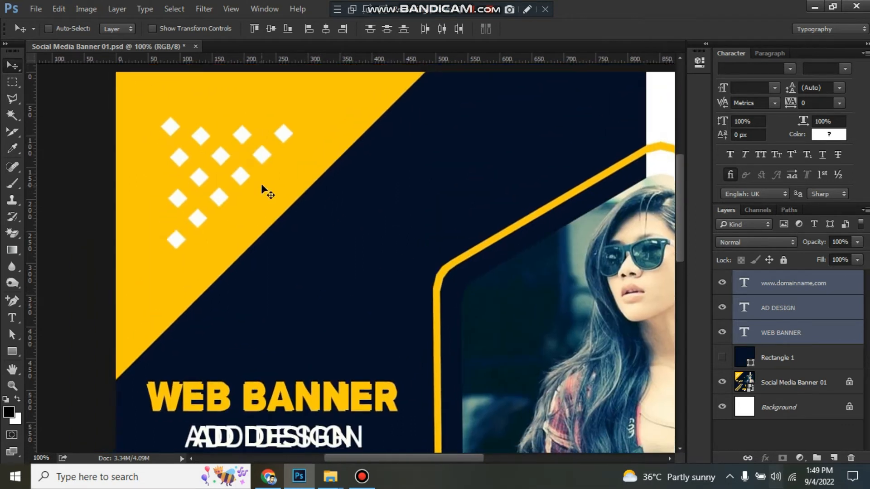
key("ctrl+minus")
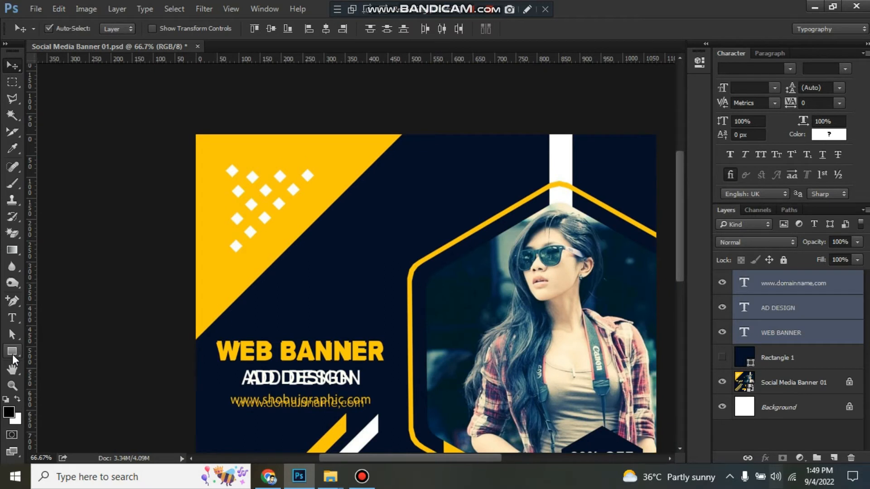
left_click(19, 350)
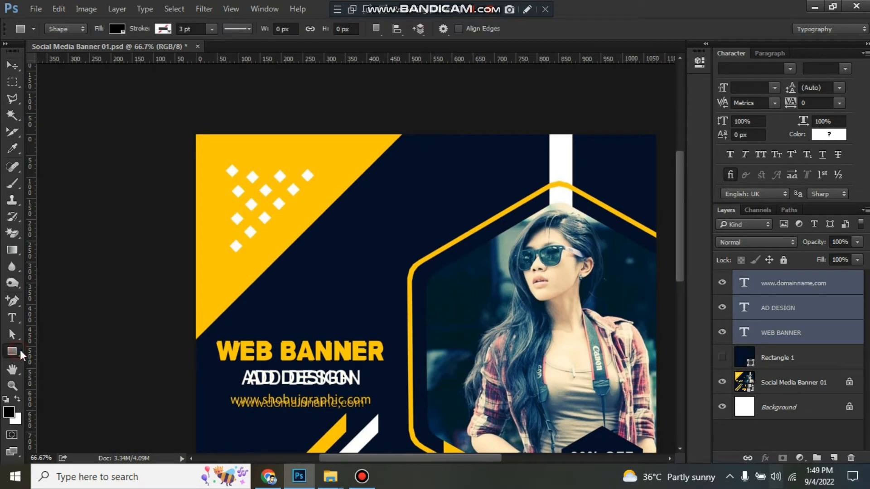
left_click_drag(196, 133, 417, 339)
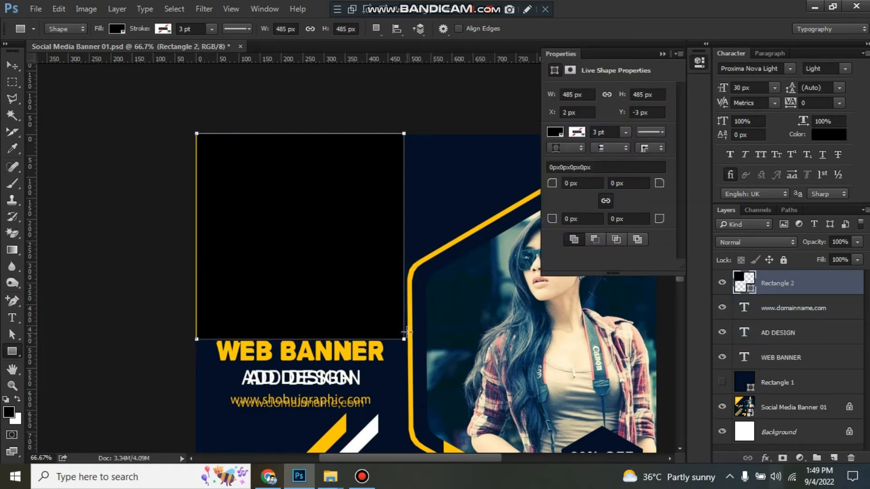
left_click(699, 63)
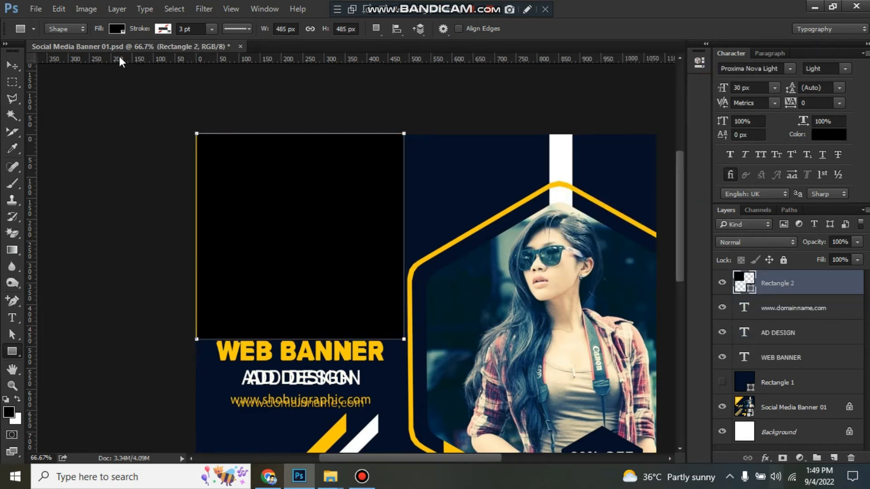
Turn the black square into a corner triangle by deleting its lower-right anchor point, accepting conversion to a regular path.
left_click(18, 299)
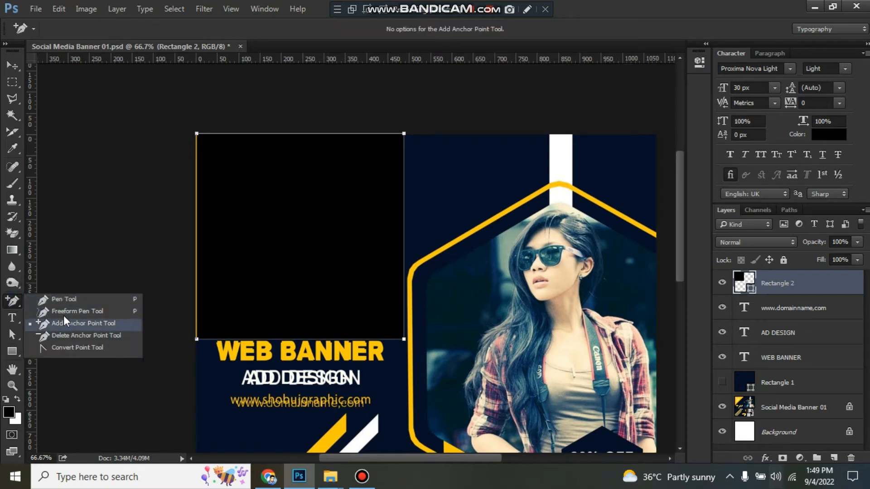
left_click(64, 323)
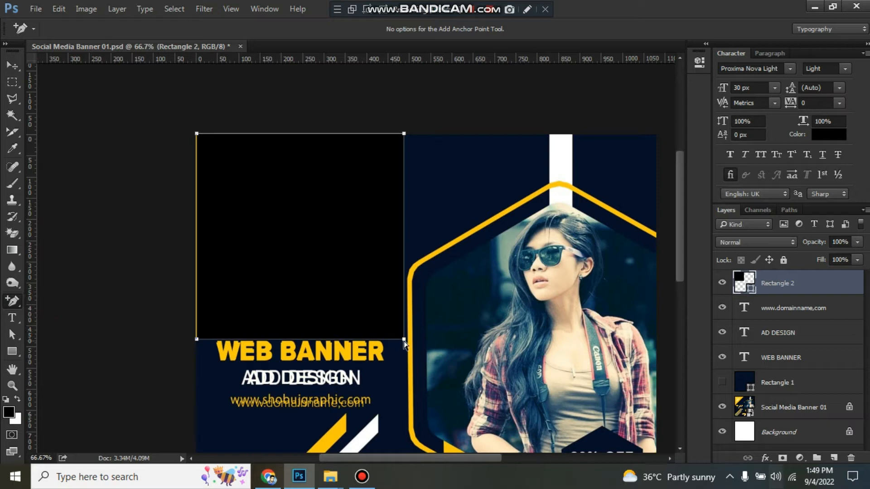
right_click(18, 302)
left_click(50, 334)
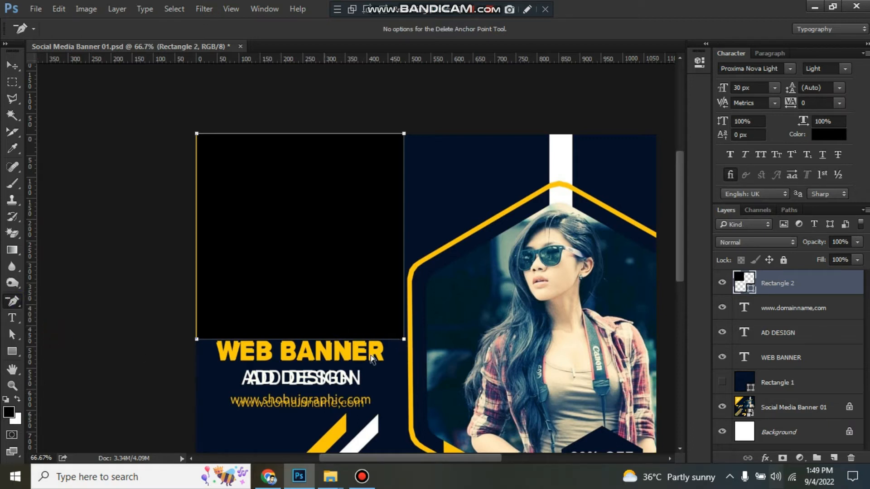
left_click(405, 343)
left_click(403, 339)
left_click(403, 339)
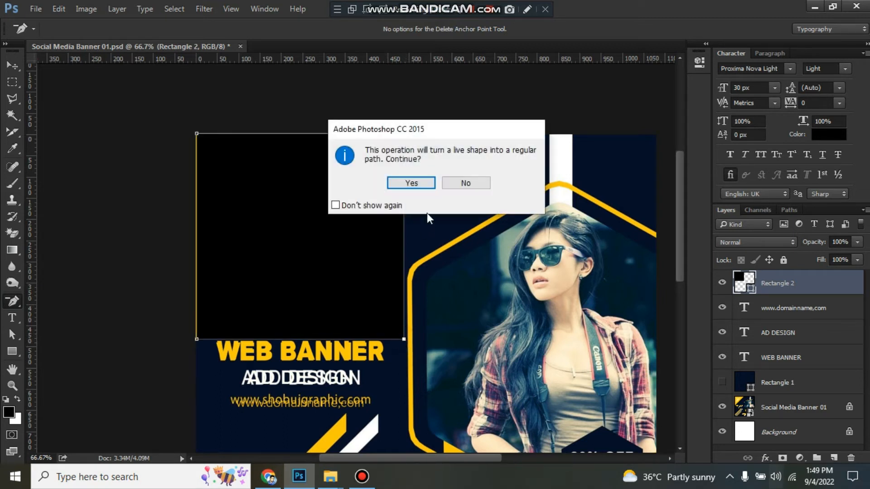
left_click(411, 183)
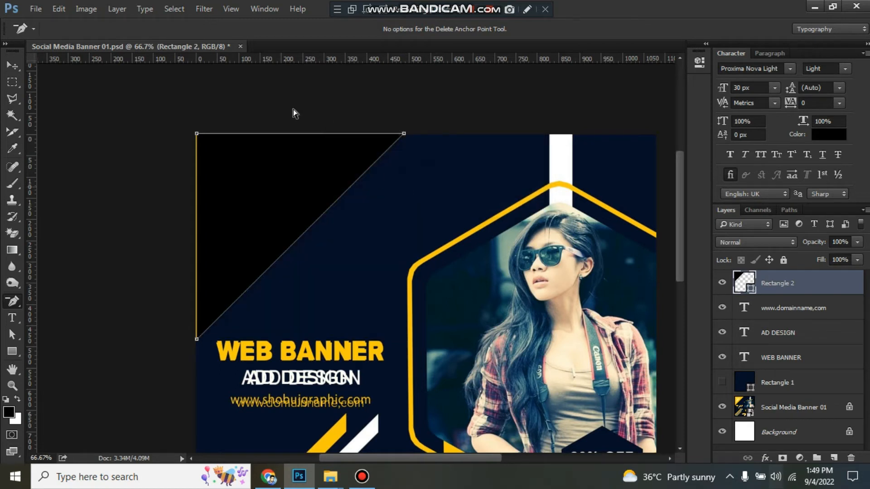
Shift the triangle down and right off the reference corner and fill it with the yellow ffc501 sampled from the reference.
left_click(12, 66)
left_click(260, 169)
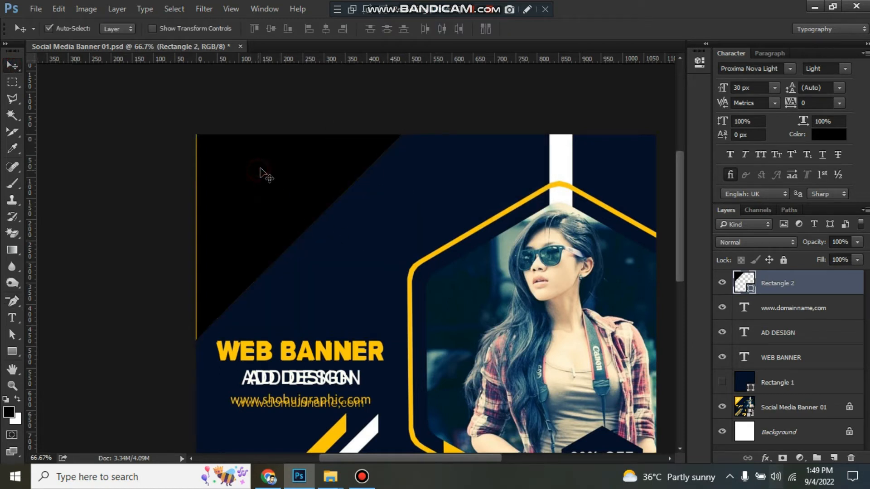
left_click_drag(255, 169, 272, 210)
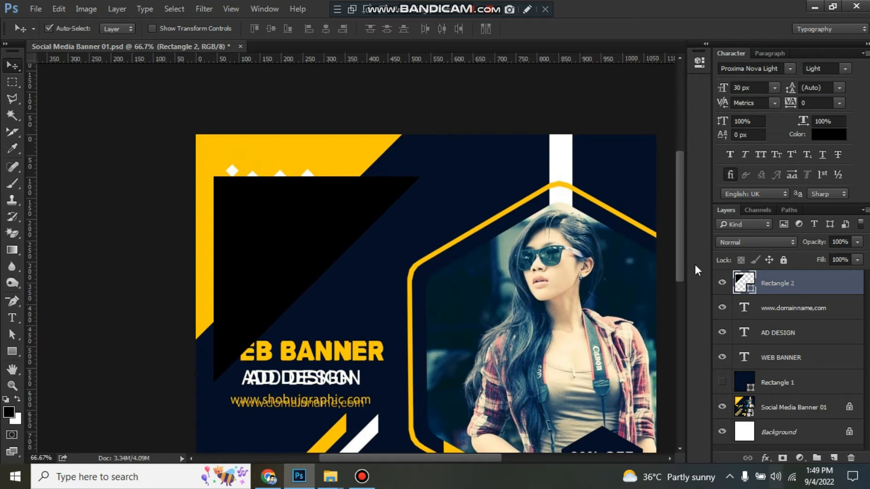
double_click(742, 284)
left_click(269, 151)
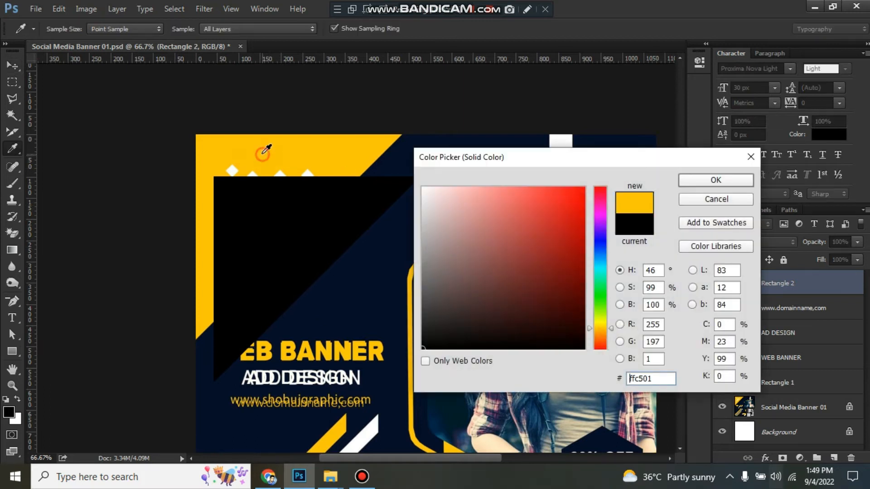
left_click(738, 181)
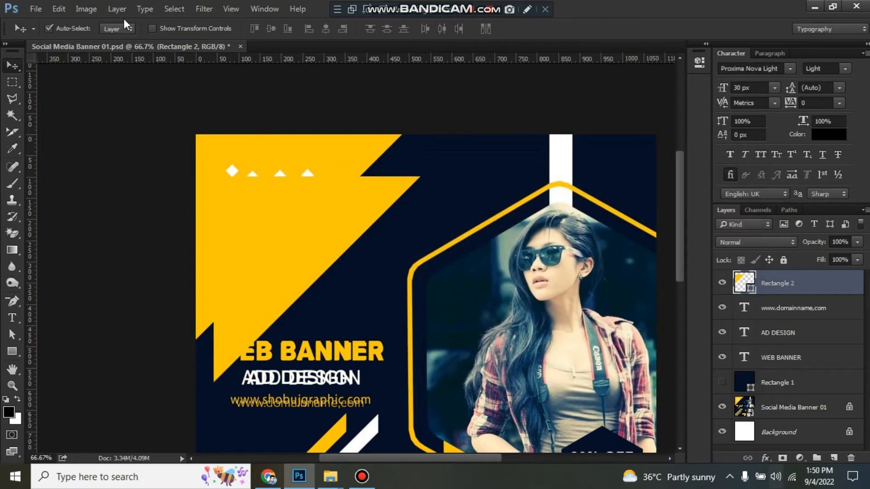
Align the yellow triangle to the upper-left corner of the whole-canvas selection, and deselect.
left_click(174, 8)
left_click(189, 22)
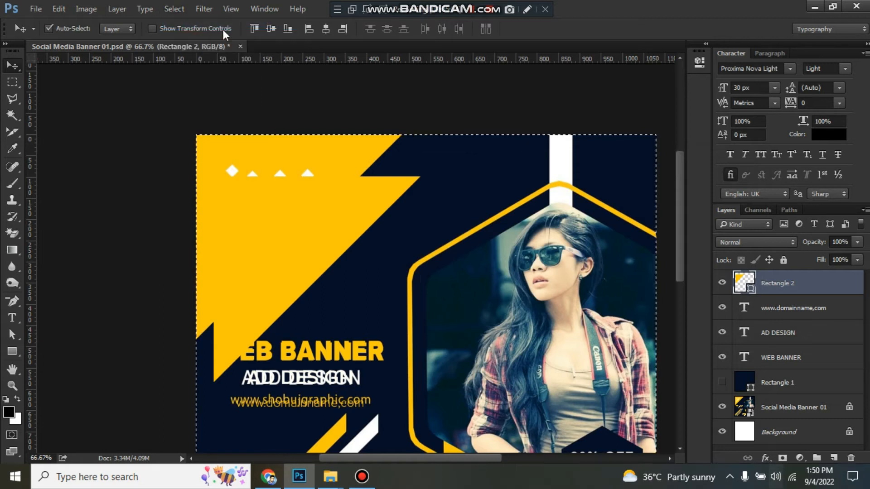
left_click(310, 29)
left_click(308, 28)
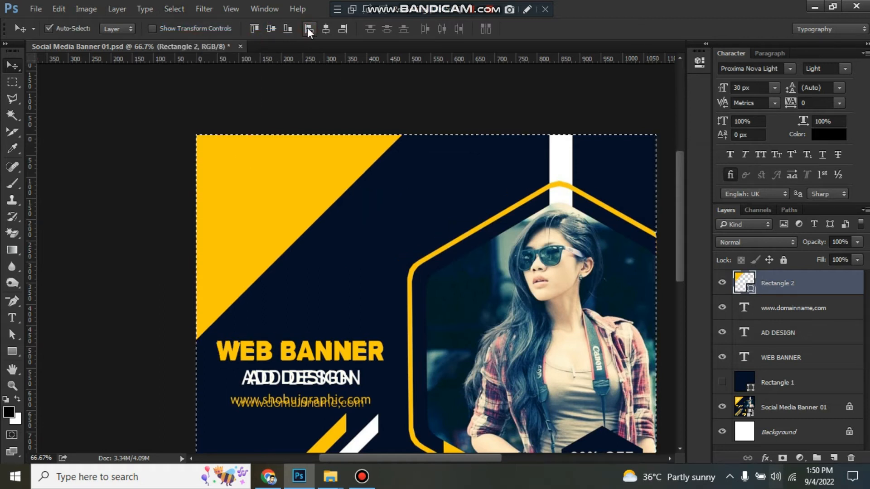
left_click(174, 8)
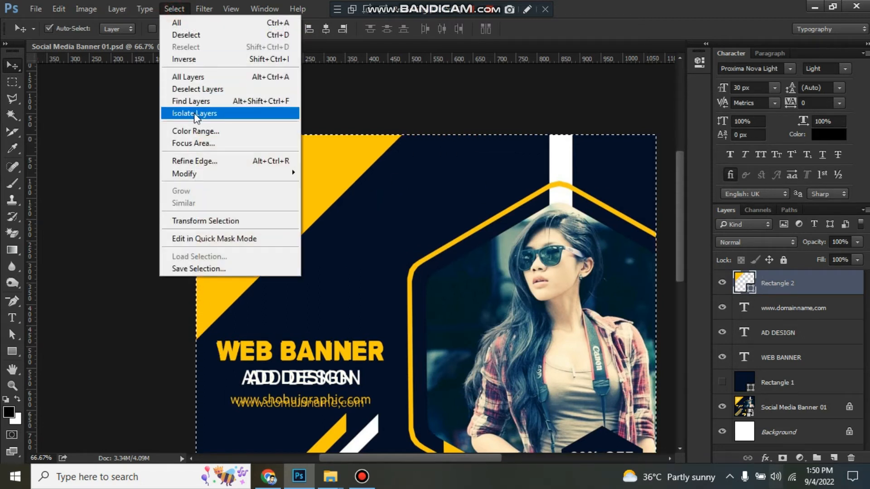
left_click(185, 34)
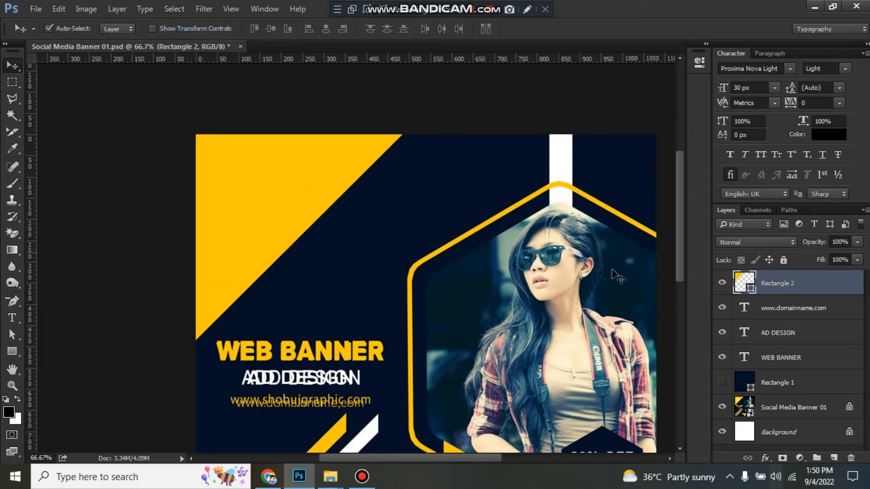
Toggle the visibility of the yellow triangle layer to compare it with the reference corner, leaving the layer hidden.
left_click(722, 283)
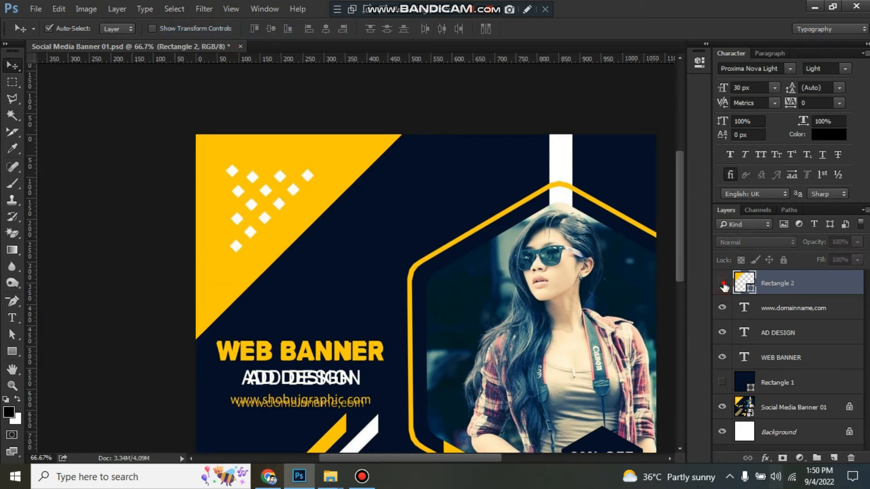
left_click(722, 284)
left_click(723, 286)
left_click(722, 284)
left_click(720, 286)
left_click(721, 284)
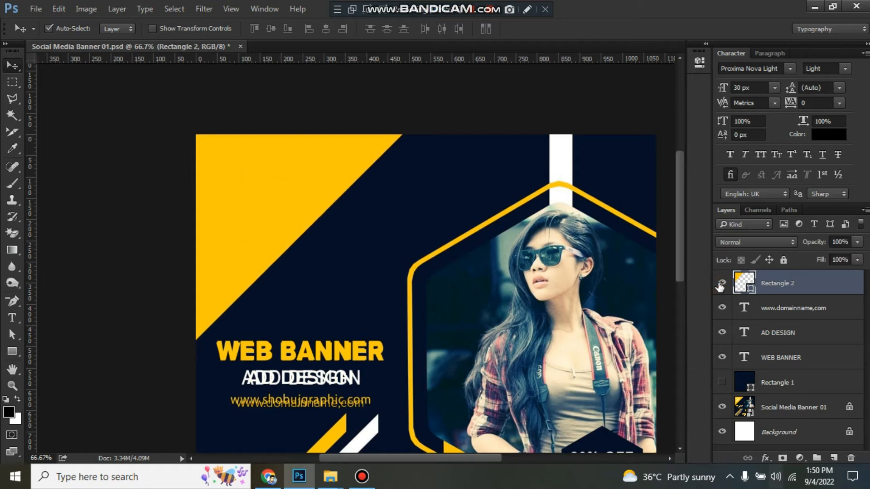
left_click(719, 286)
Draw a 354 × 45 px yellow rectangle from the canvas's left edge to the upper tip of the reference's first yellow stripe.
left_click_drag(401, 343, 372, 171)
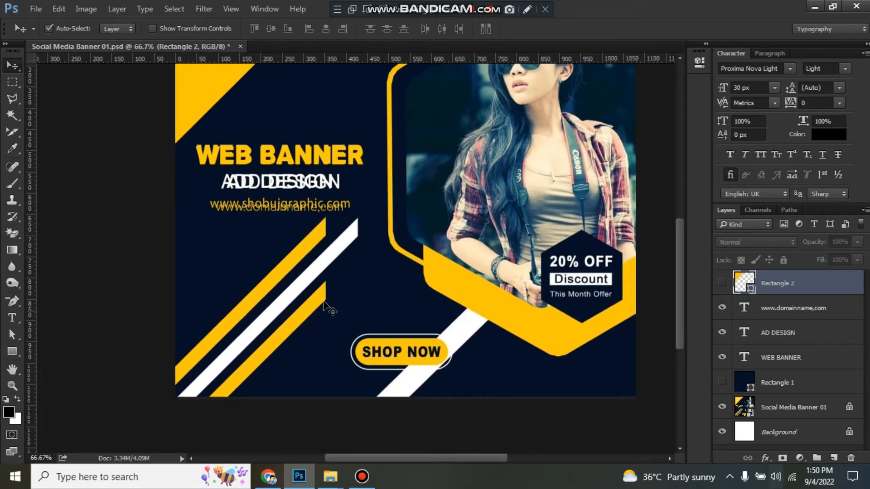
left_click(17, 354)
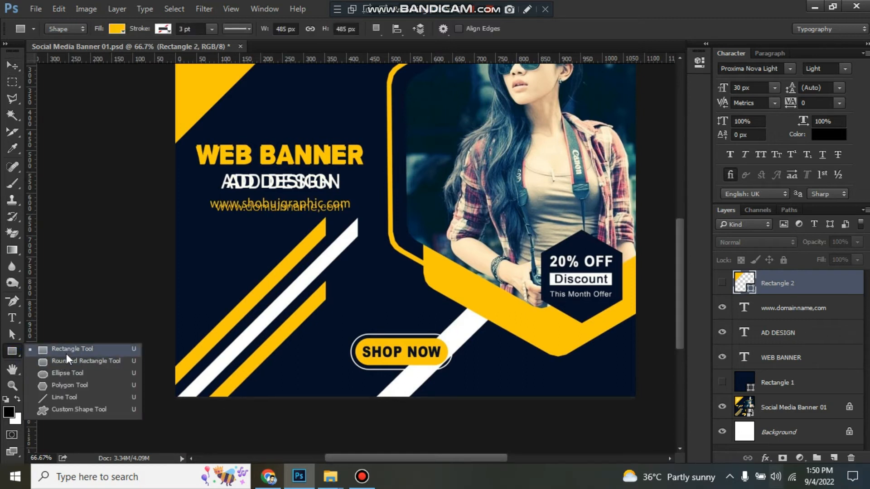
left_click(73, 349)
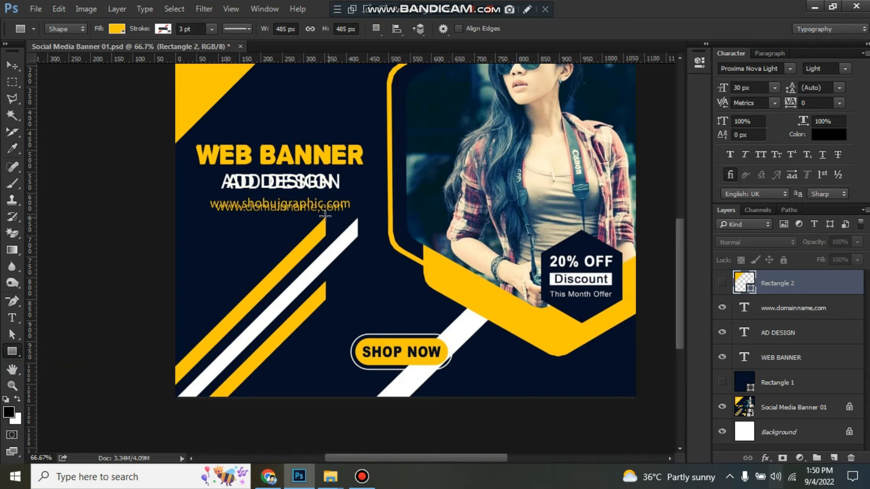
scroll(325, 216, "up", 3)
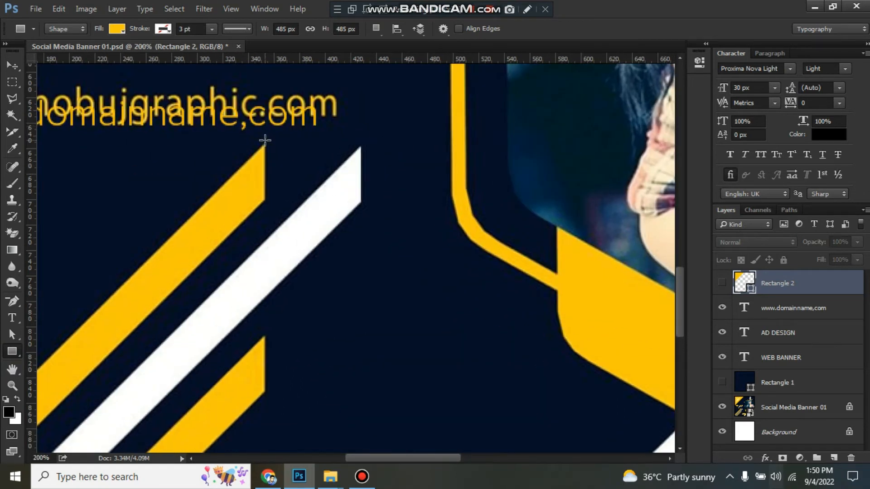
left_click_drag(265, 141, 105, 200)
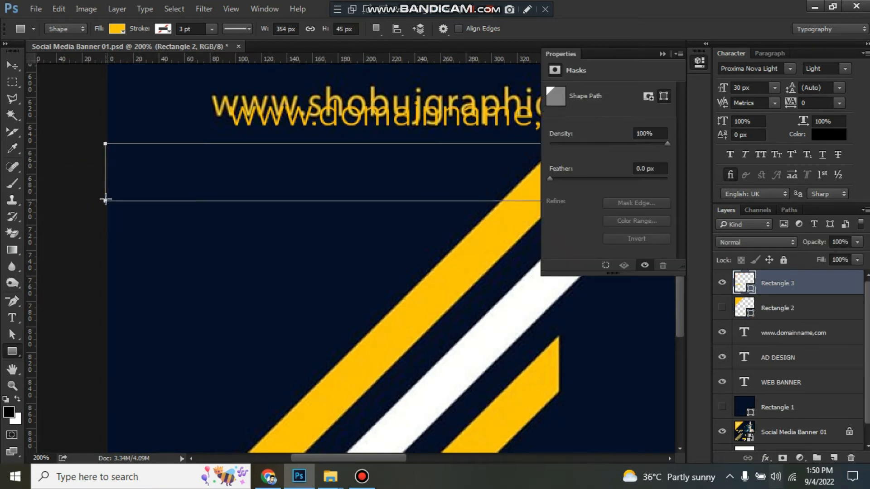
Skew the yellow bar vertically by -45.24° with a Perspective transform so it covers the reference's upper yellow diagonal stripe.
left_click(12, 66)
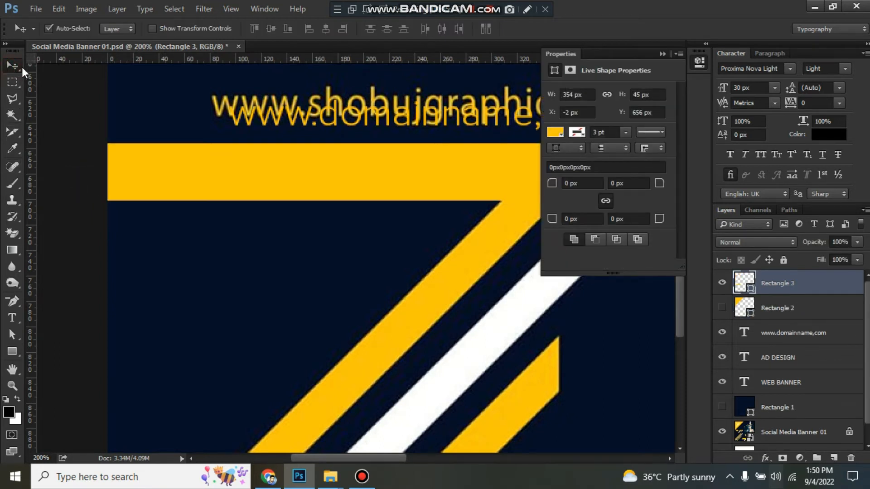
right_click(188, 173)
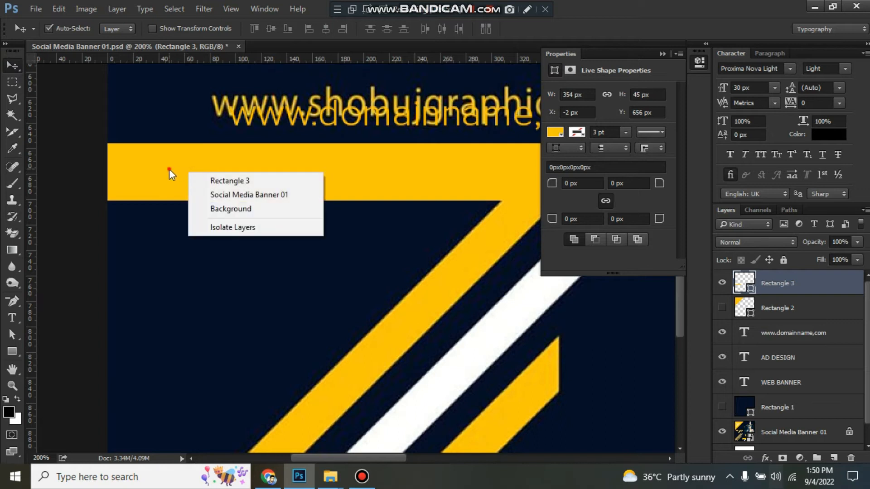
left_click(166, 163)
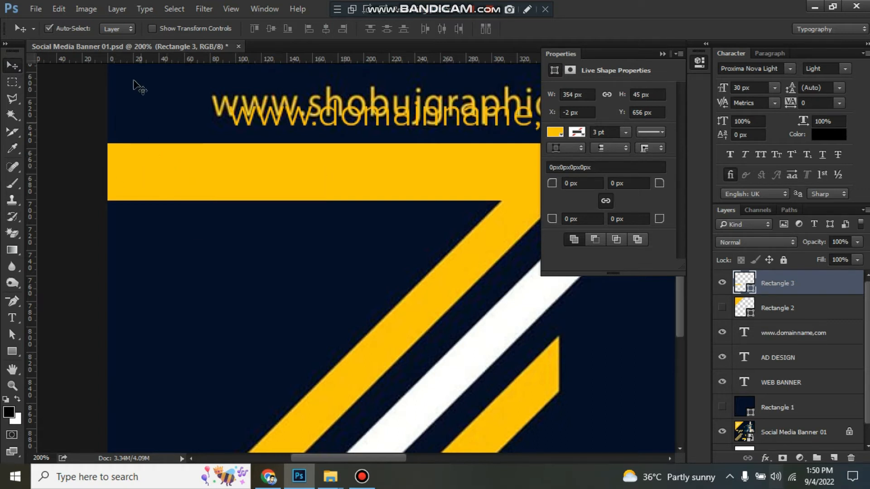
left_click(75, 9)
left_click(59, 9)
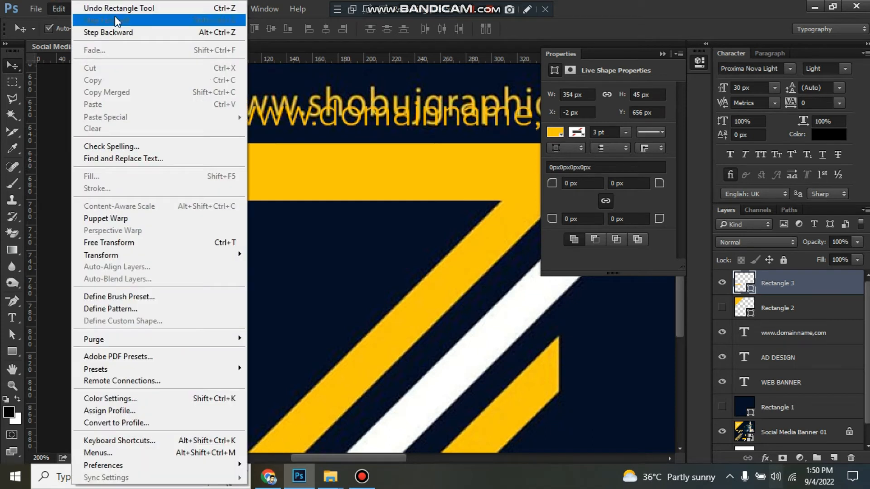
mouse_move(137, 259)
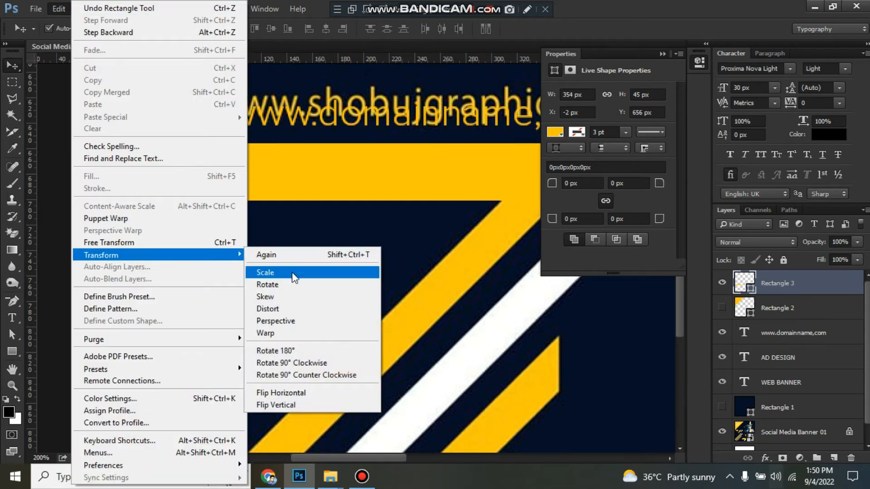
left_click(291, 320)
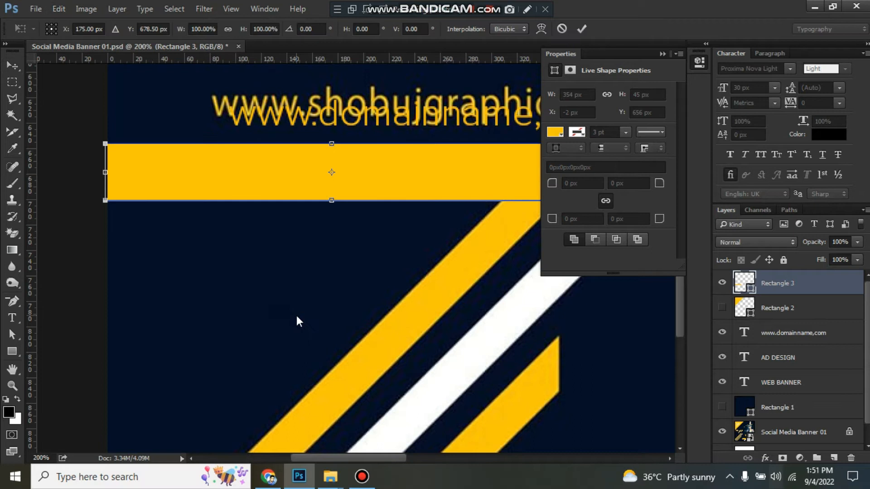
key("ctrl+minus")
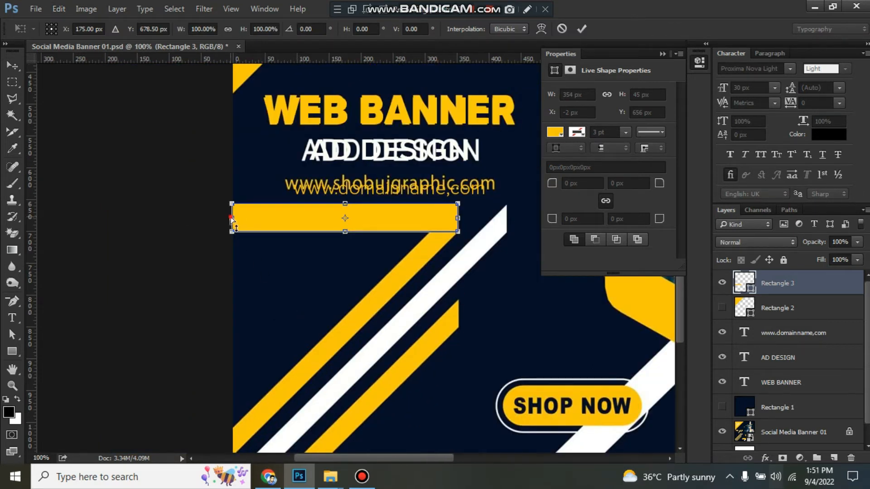
left_click_drag(231, 218, 229, 450)
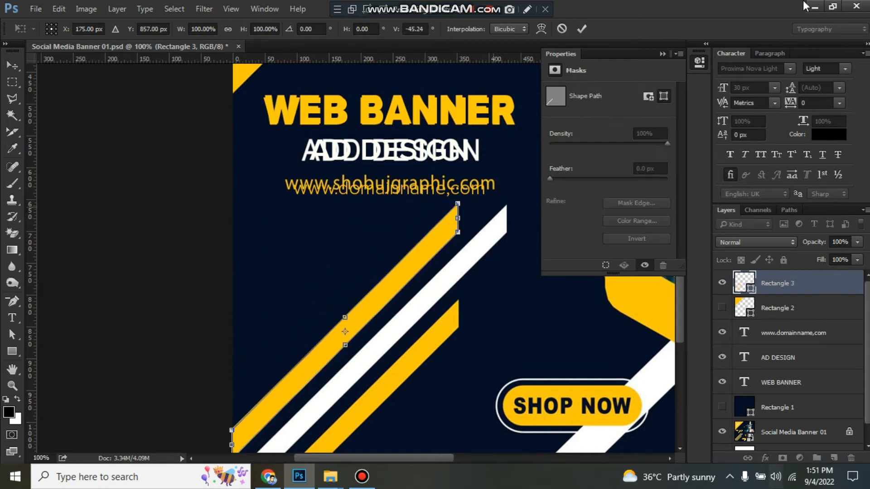
left_click(579, 29)
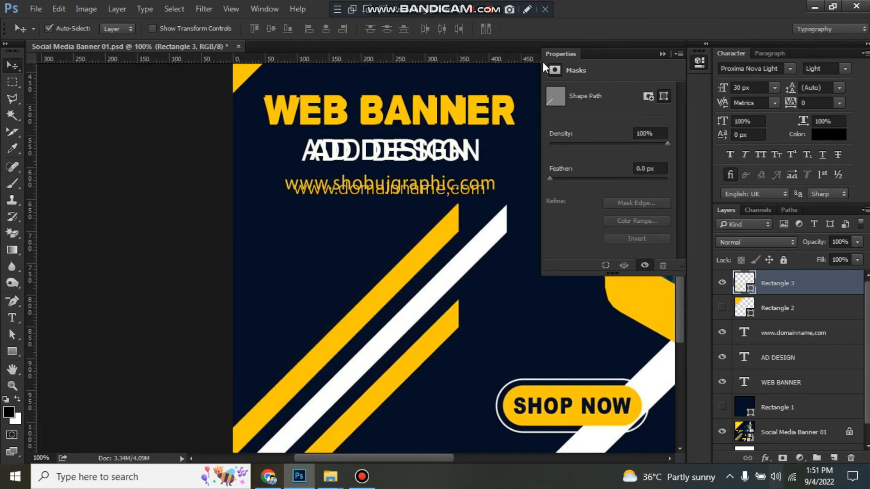
left_click(17, 69)
left_click(698, 62)
Duplicate the yellow diagonal stripe twice, placing one copy over the white stripe and the other over the lower yellow stripe.
left_click_drag(593, 341, 592, 230)
left_click(450, 124)
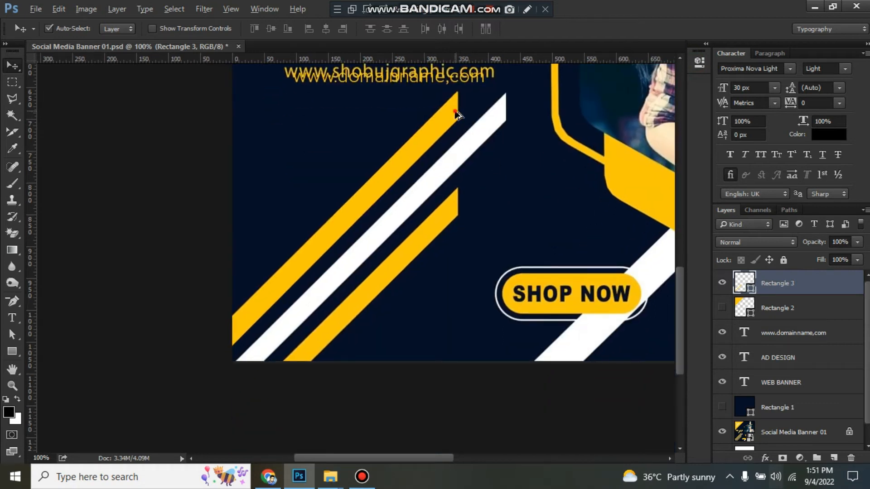
left_click_drag(456, 113, 494, 116)
key("ctrl+j")
key("ctrl+j")
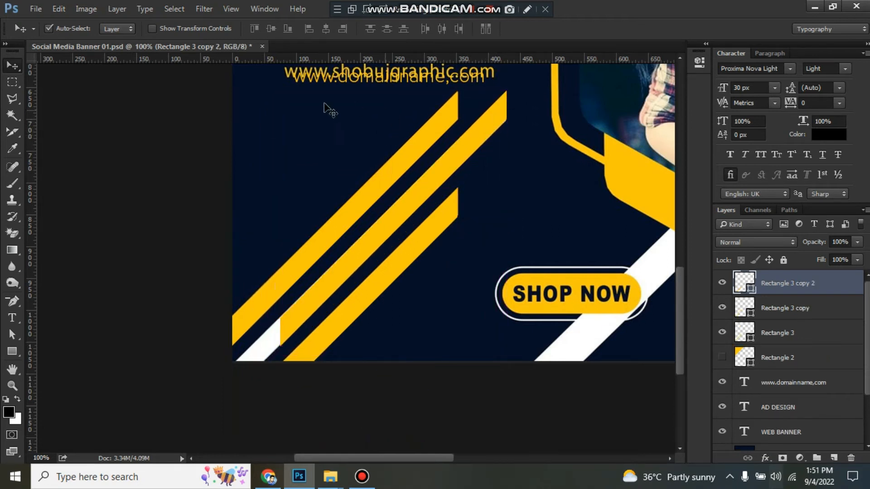
Extend the lower-left end of the middle stripe beyond the canvas's bottom edge so it covers the whole white reference stripe.
left_click(13, 302)
right_click(13, 302)
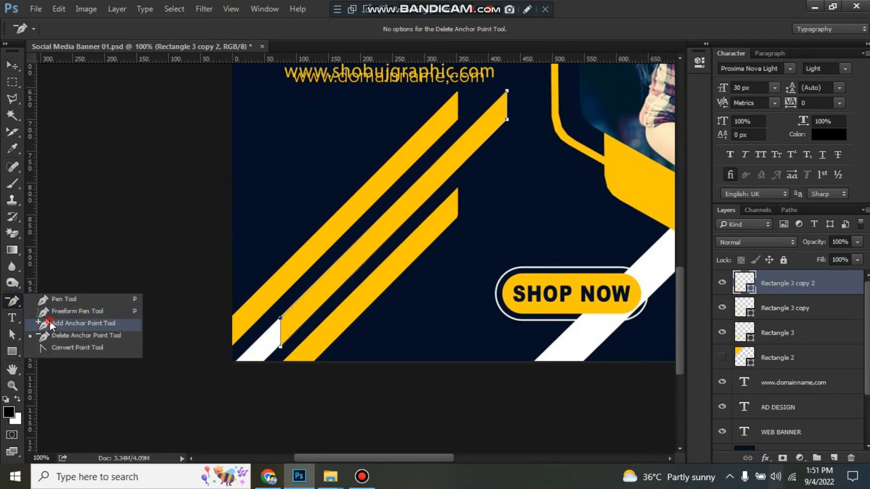
left_click(48, 323)
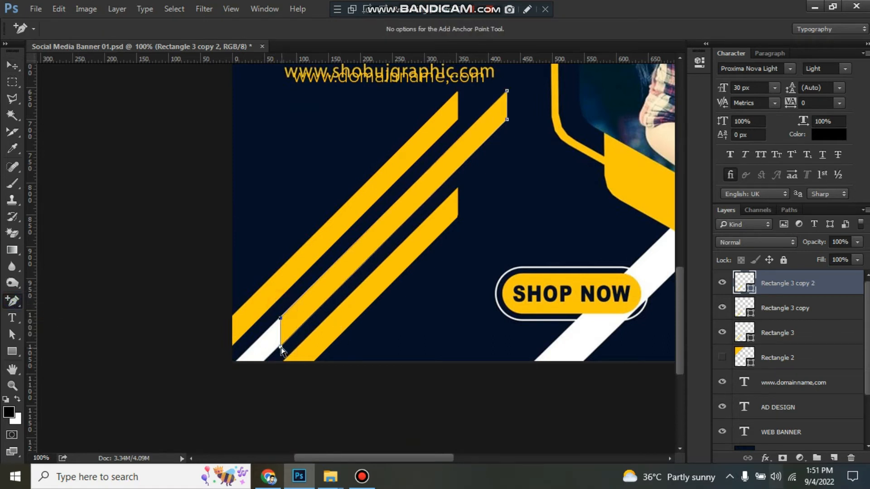
left_click_drag(280, 347, 225, 406)
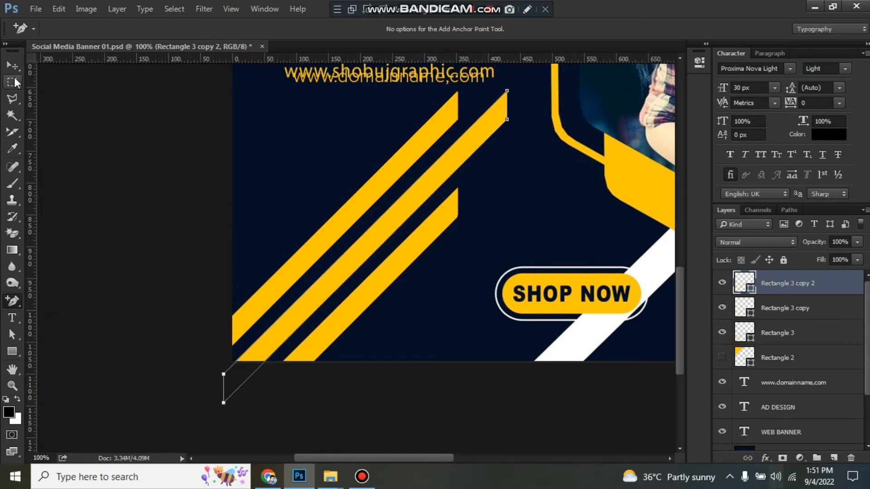
left_click(12, 66)
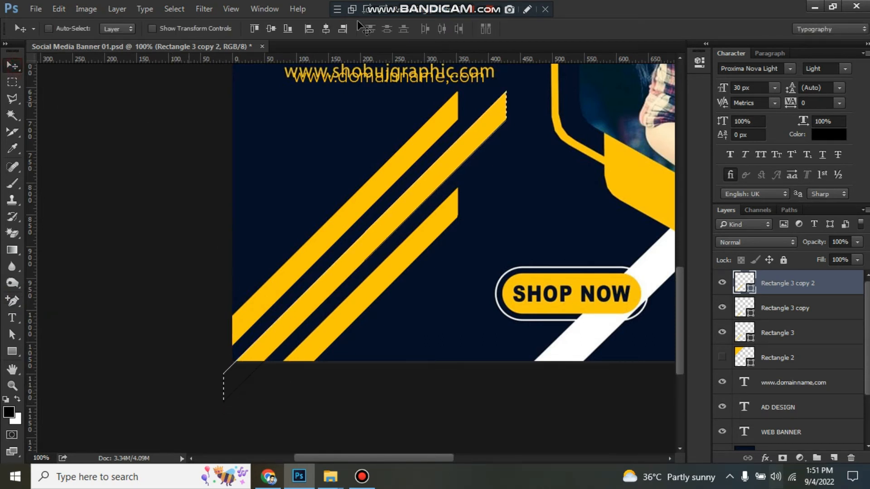
Fill the middle diagonal stripe with the white ffffff sampled from the reference's white band near SHOP NOW.
left_click_drag(436, 149, 388, 195)
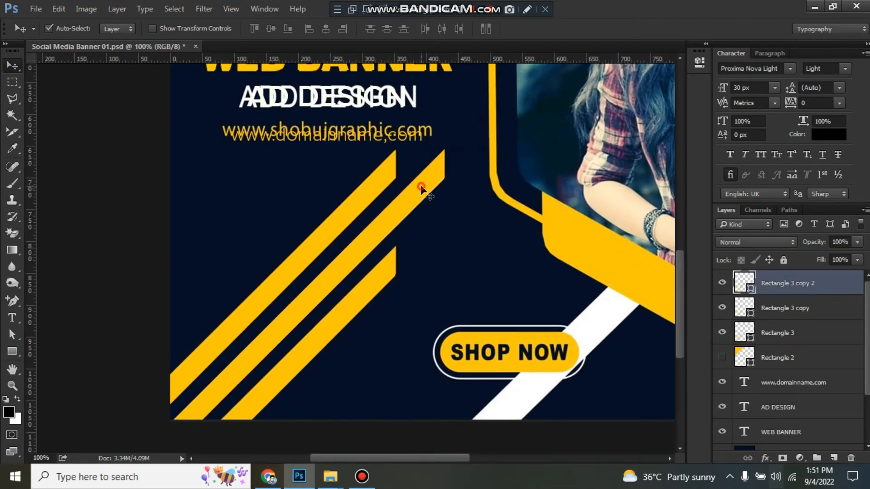
left_click(123, 28)
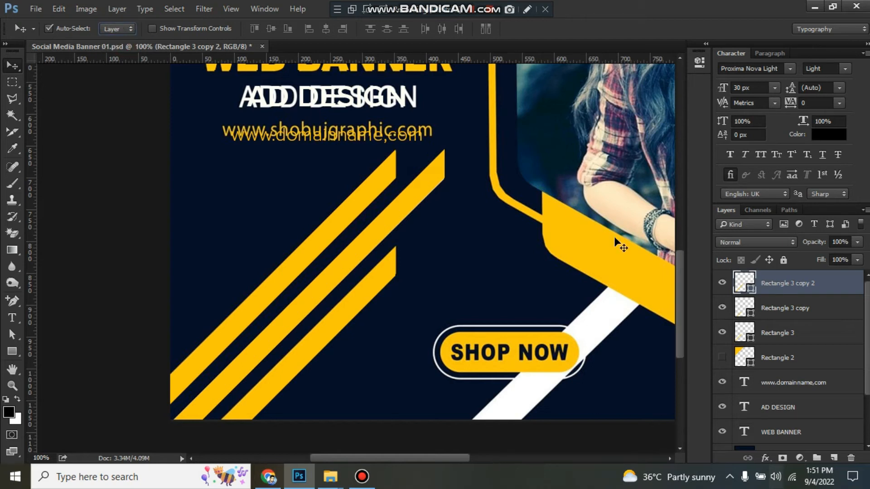
double_click(742, 284)
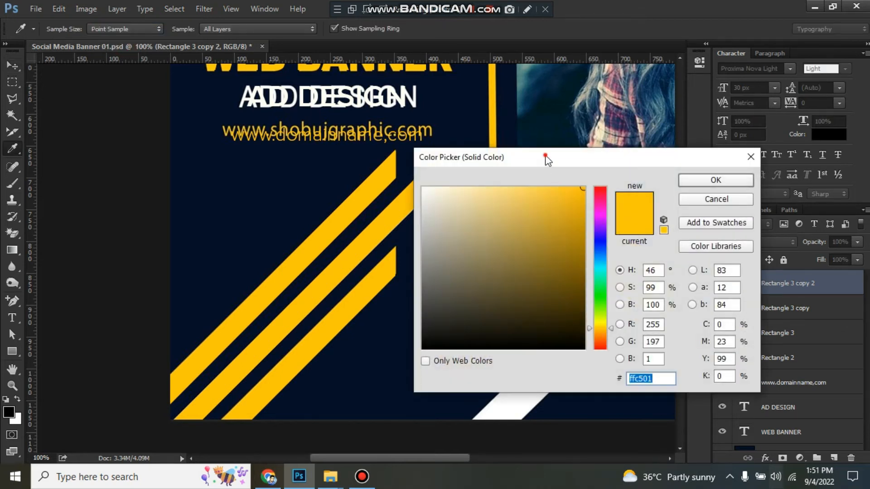
left_click_drag(549, 157, 561, 55)
left_click(513, 404)
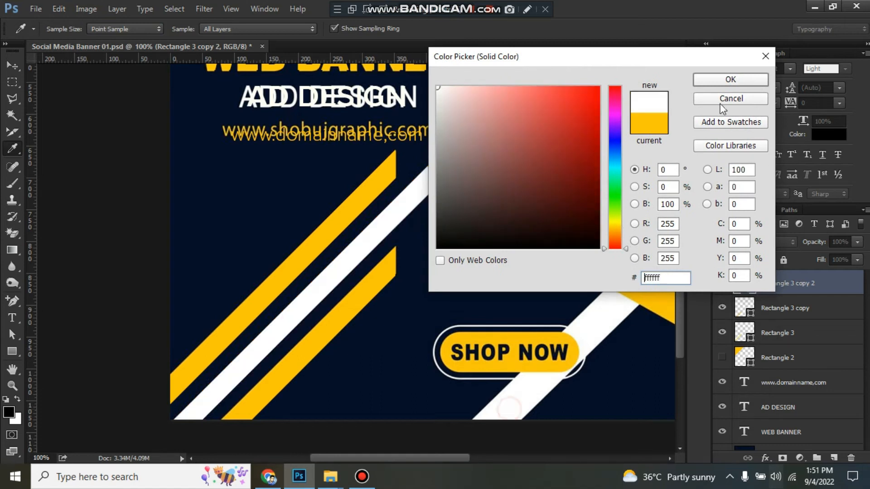
left_click(730, 79)
Show the hidden yellow corner triangle layer, Rectangle 2.
left_click_drag(476, 154, 398, 287)
key("ctrl+minus")
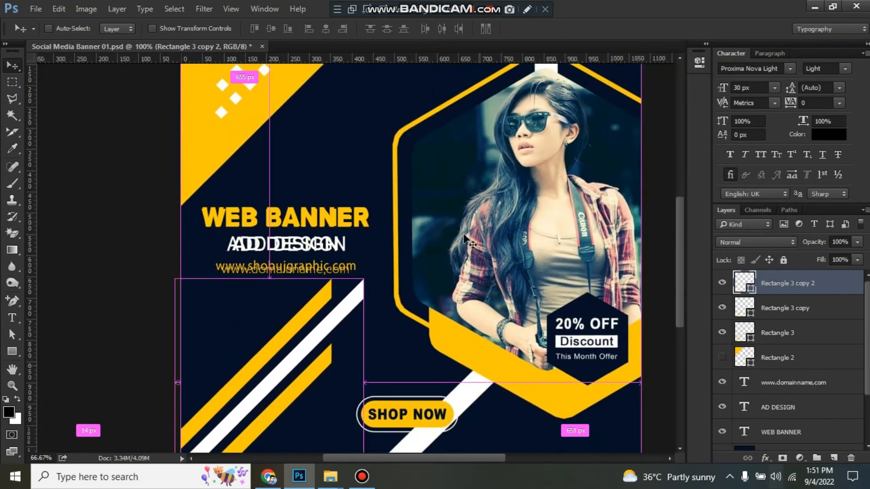
scroll(720, 395, "down", 3)
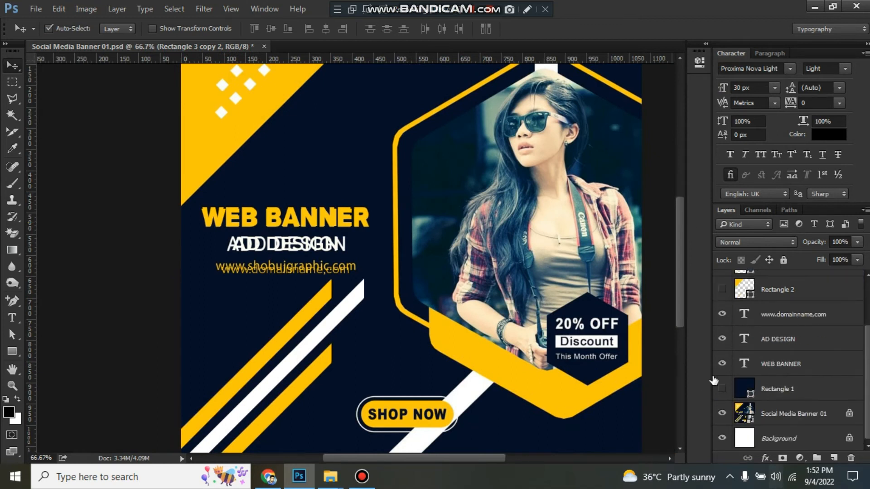
left_click(724, 287)
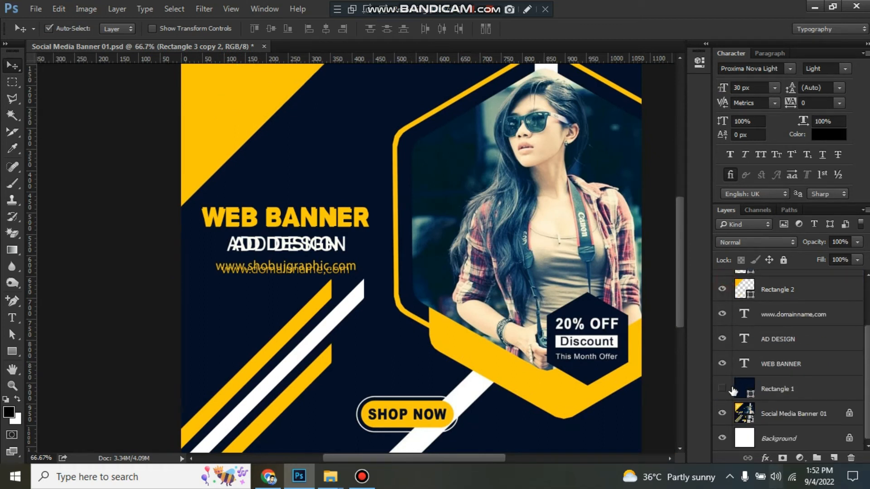
Toggle the navy Rectangle 1 background to check the rebuilt elements without the reference, leaving that layer hidden and selected.
left_click(722, 387)
left_click(722, 386)
left_click(721, 386)
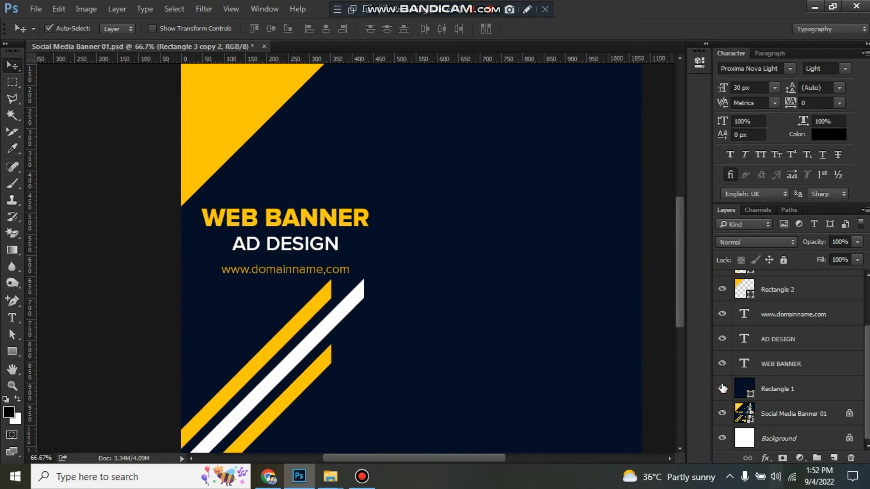
left_click(722, 386)
left_click(722, 388)
left_click(721, 388)
left_click(776, 413)
left_click(775, 390)
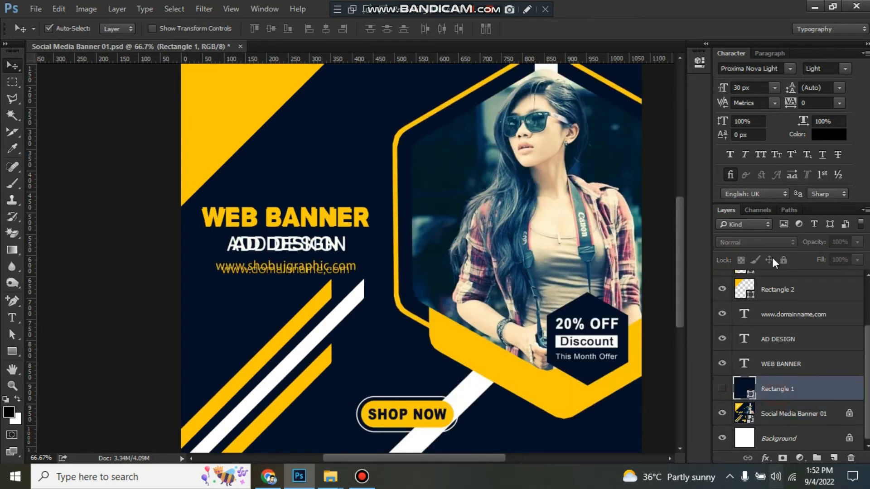
Show the navy Rectangle 1 background and lock its position.
left_click(723, 388)
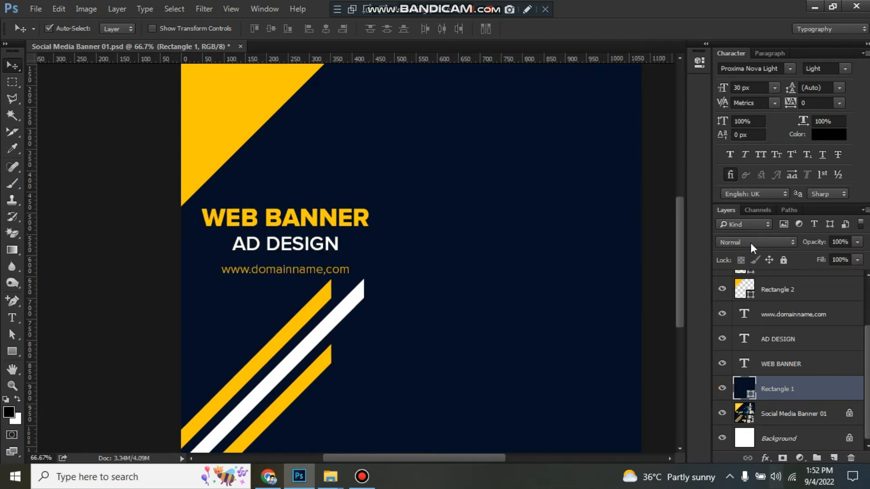
left_click(768, 259)
Move the three diagonal stripes together straight down by about 34 px, and hide the navy background layer again.
left_click(426, 348)
left_click_drag(204, 310, 344, 373)
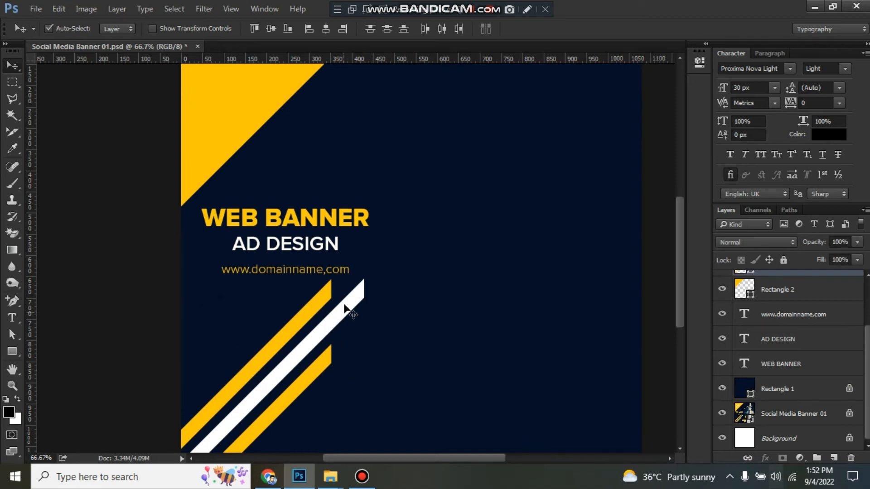
mouse_move(348, 308)
left_mouse_down()
mouse_move(350, 301)
mouse_move(349, 322)
left_mouse_up()
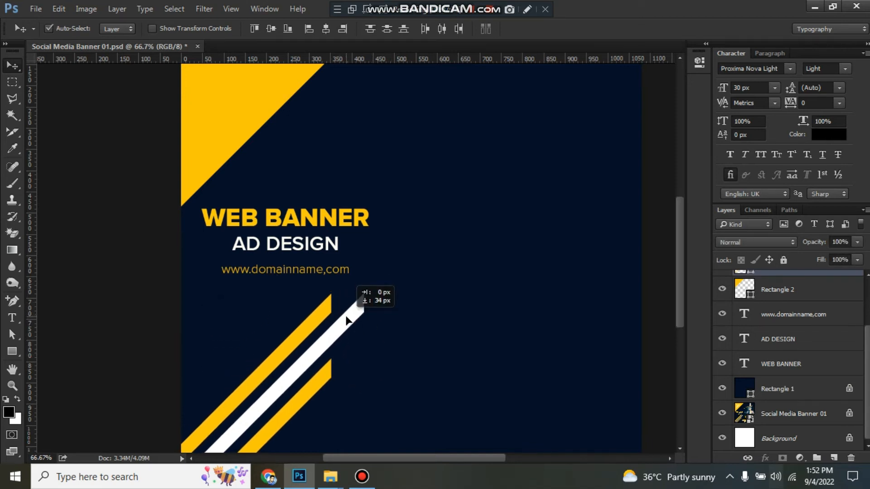
scroll(725, 437, "down", 2)
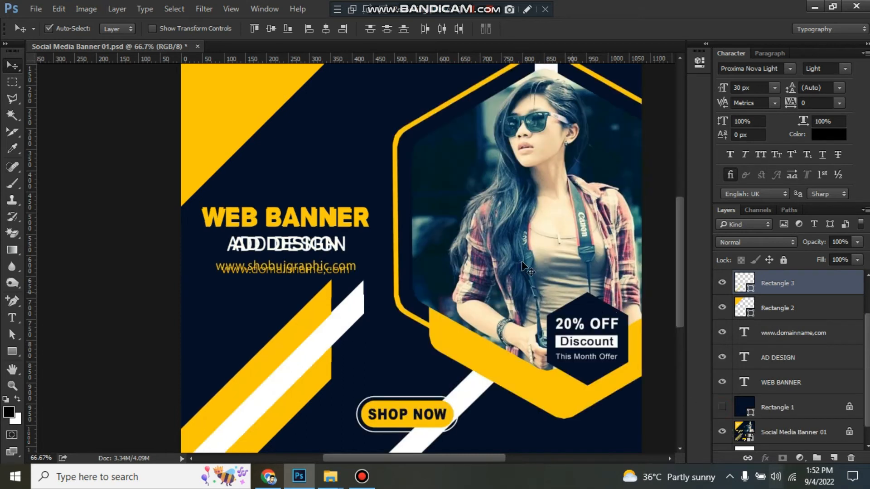
Draw a vertical rectangle about 56 × 630 px over the reference's upper white bar, on a layer just above WEB BANNER.
left_click_drag(537, 200, 441, 208)
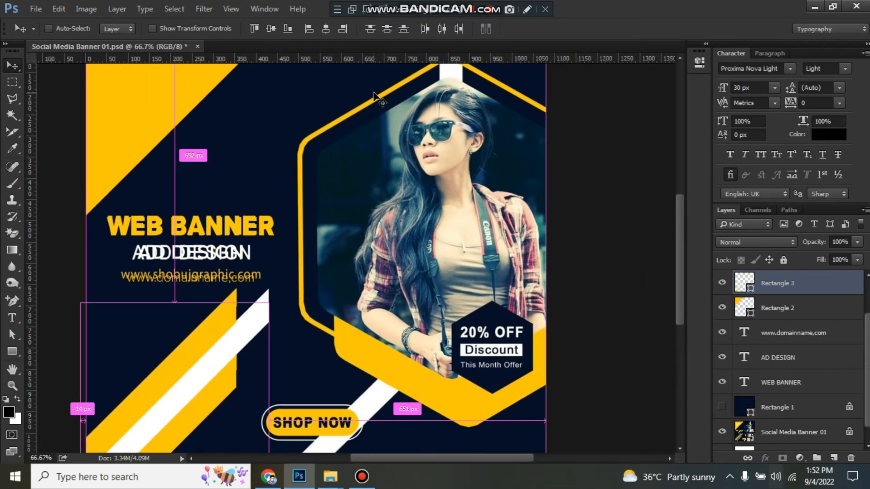
key("ctrl+minus")
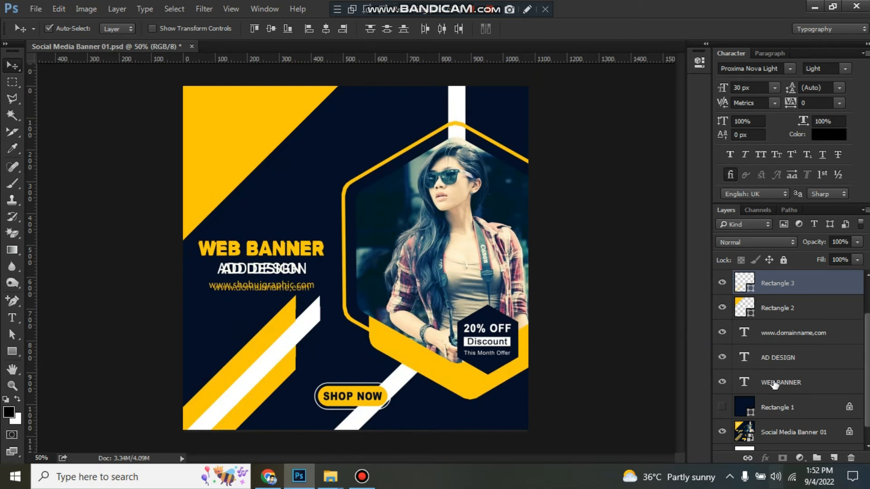
left_click(792, 382)
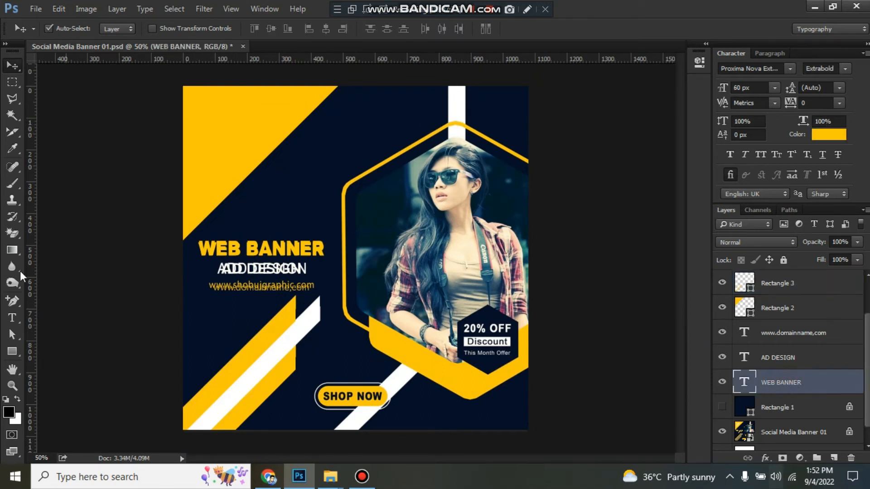
left_click(12, 351)
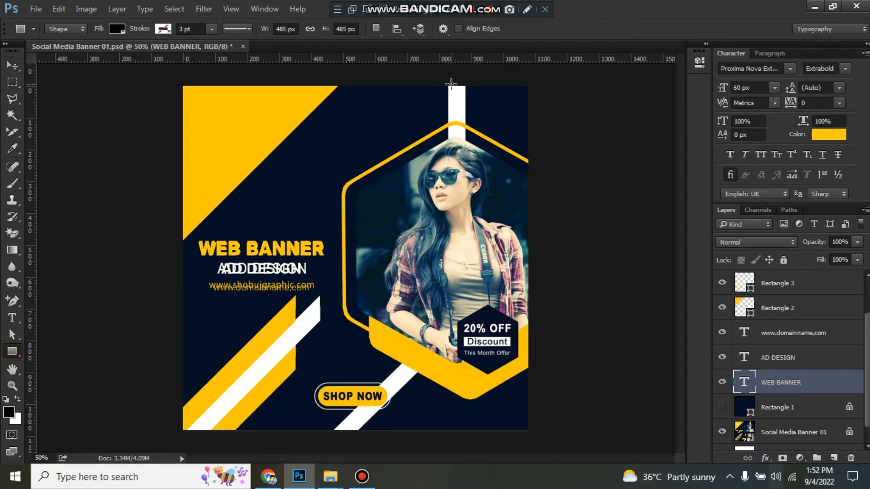
left_click_drag(448, 80, 465, 281)
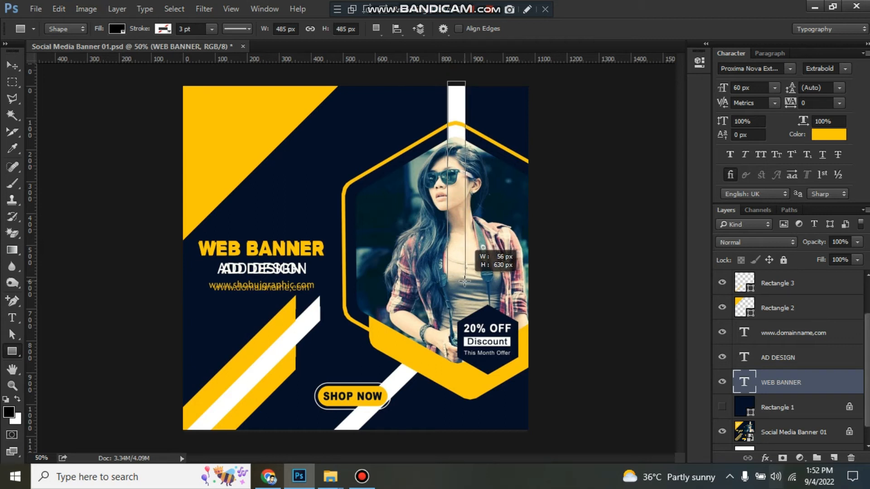
left_click(699, 62)
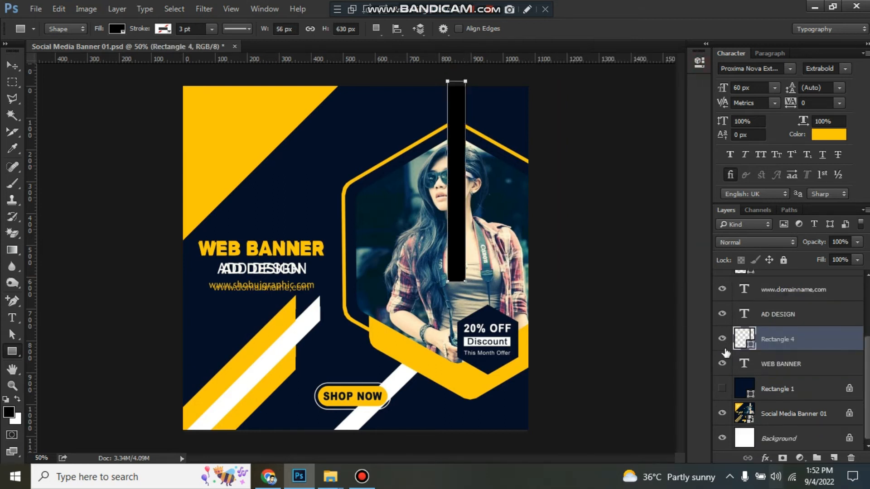
Fill the vertical bar, Rectangle 4, with the white ffffff sampled from the middle diagonal stripe.
double_click(741, 343)
left_click(306, 319)
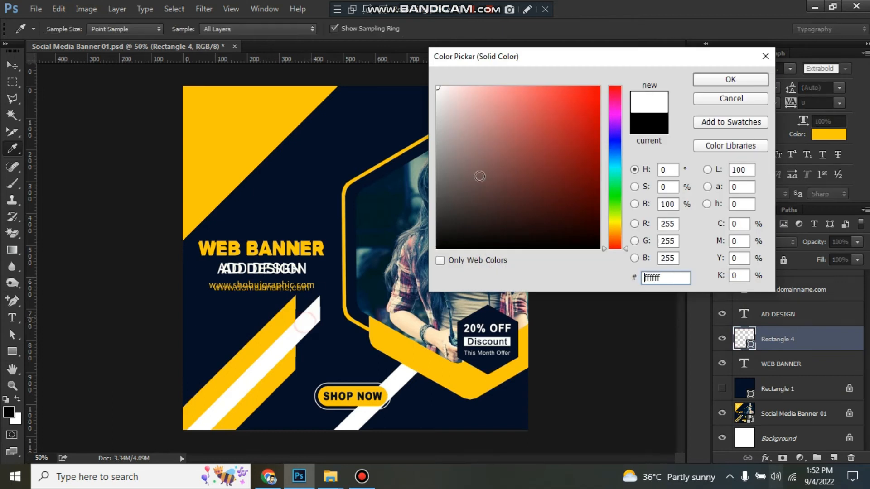
left_click(729, 69)
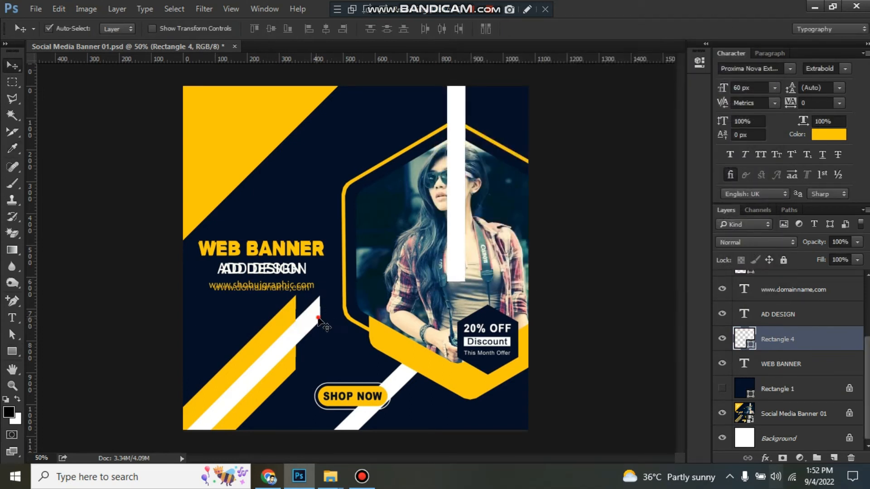
Duplicate the white diagonal stripe onto the reference's white band beside SHOP NOW and fill the copy with black.
left_click_drag(318, 318, 387, 392)
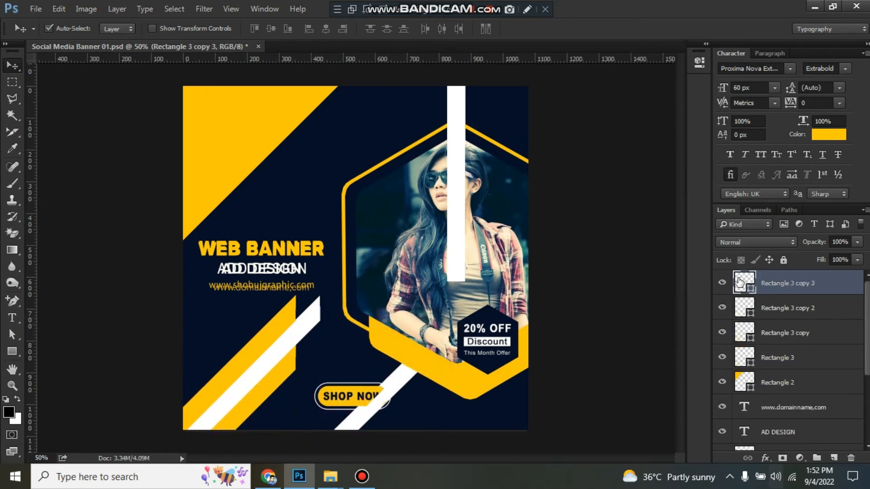
double_click(738, 282)
left_click(380, 131)
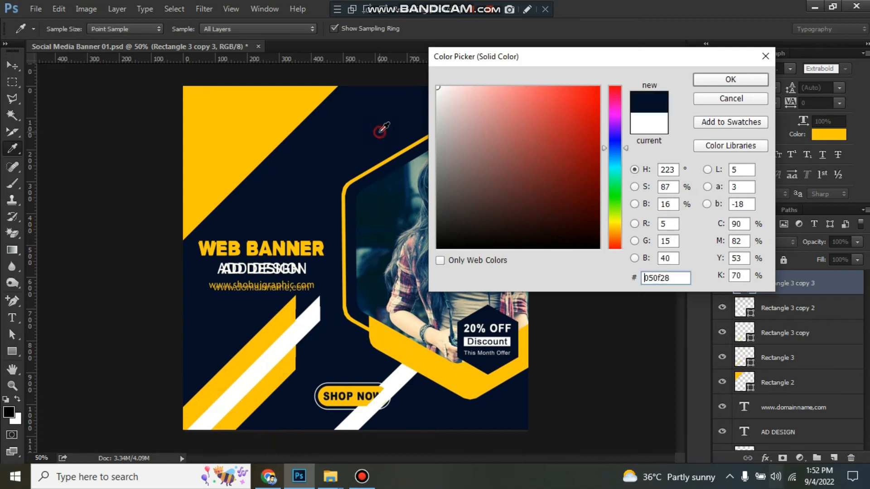
left_click_drag(590, 163, 540, 249)
left_click(718, 83)
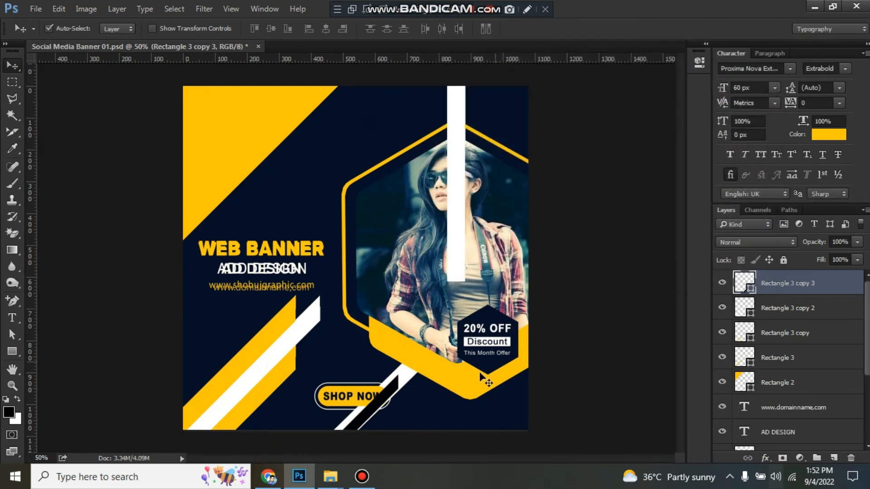
Stretch the black stripe copy up into the photo and align it with the reference's white band beside SHOP NOW.
key("ctrl+t")
left_click_drag(400, 372, 453, 329)
left_click_drag(417, 375, 413, 382)
key("Return")
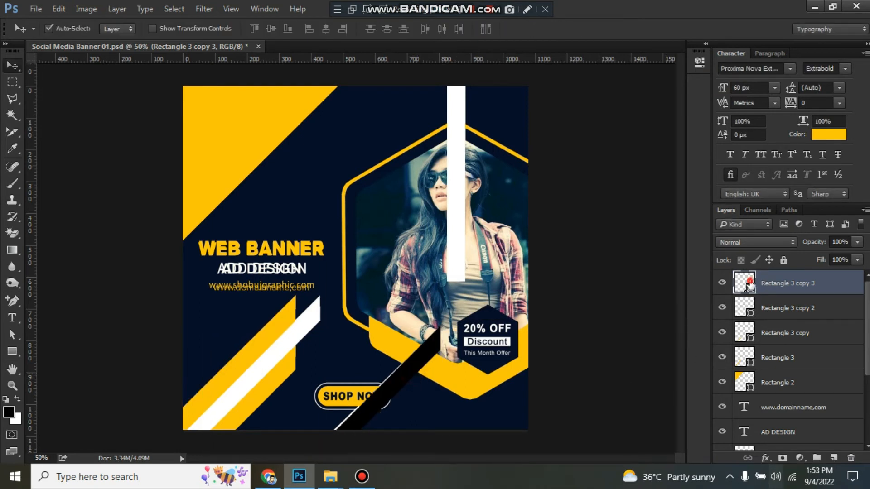
Fill the black stripe copy with the white ffffff sampled from the middle diagonal stripe.
double_click(748, 283)
left_click(290, 335)
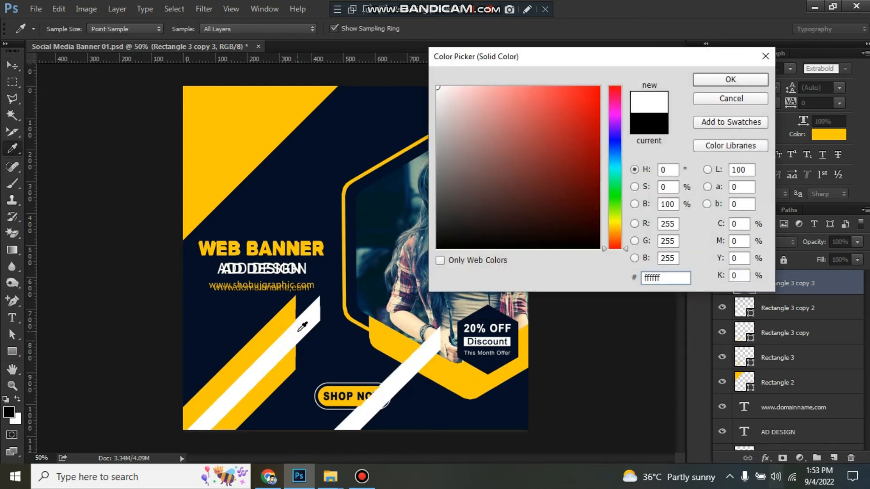
left_click(731, 81)
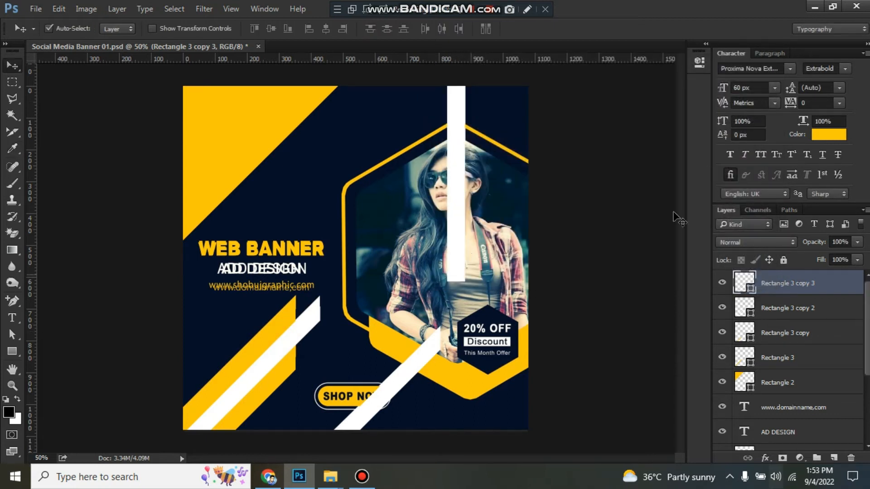
Hide the white vertical bar and the white stripe copy beside SHOP NOW to expose the reference photo area.
left_click(458, 158)
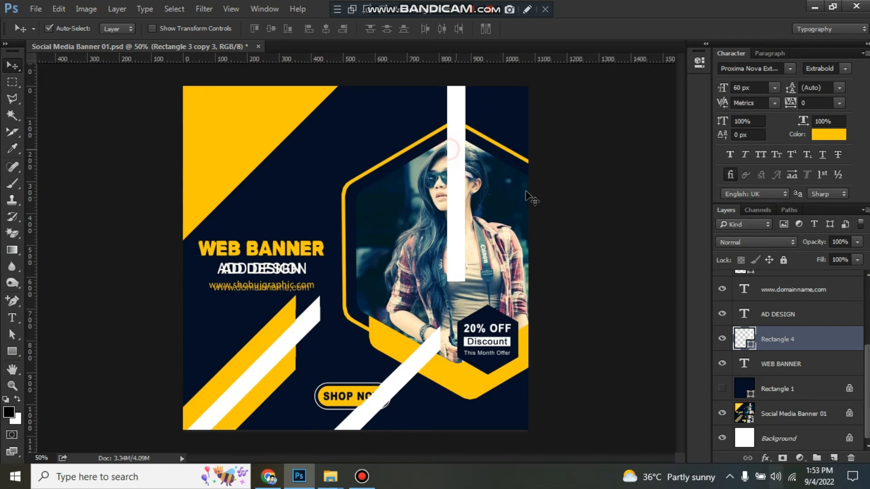
left_click(722, 339)
left_click(413, 364)
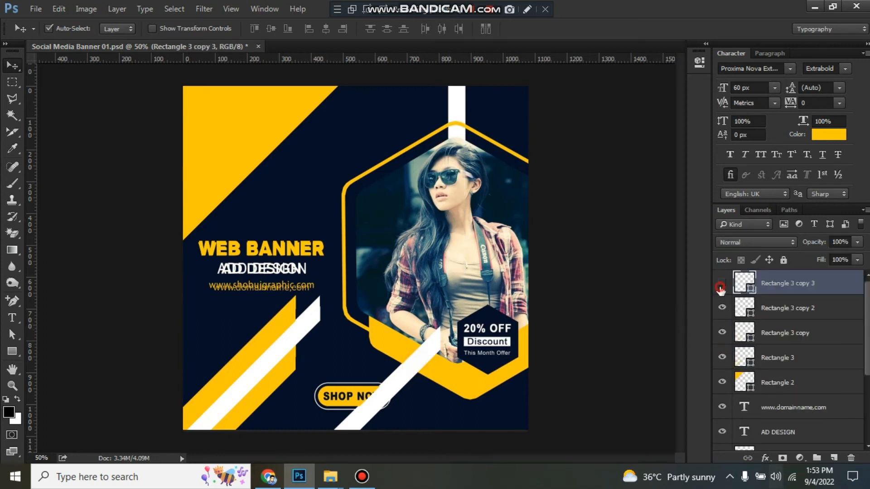
left_click(720, 287)
Draw a six-sided polygon about 457 × 528 px on a layer directly above the Social Media Banner 01 reference.
scroll(802, 365, "down", 5)
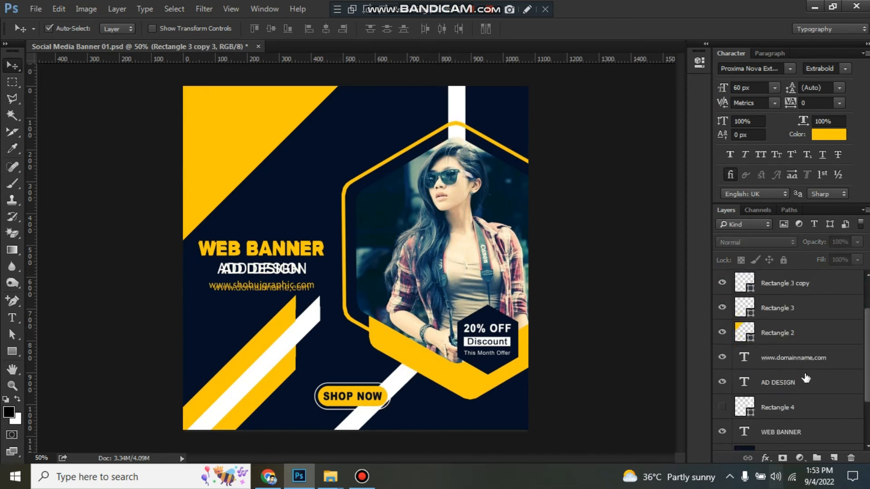
left_click(759, 411)
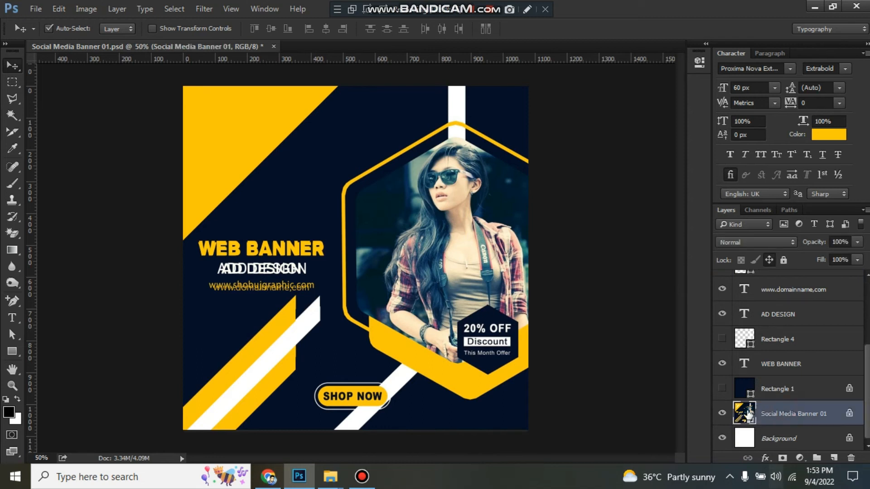
left_click(790, 391)
left_click(783, 416)
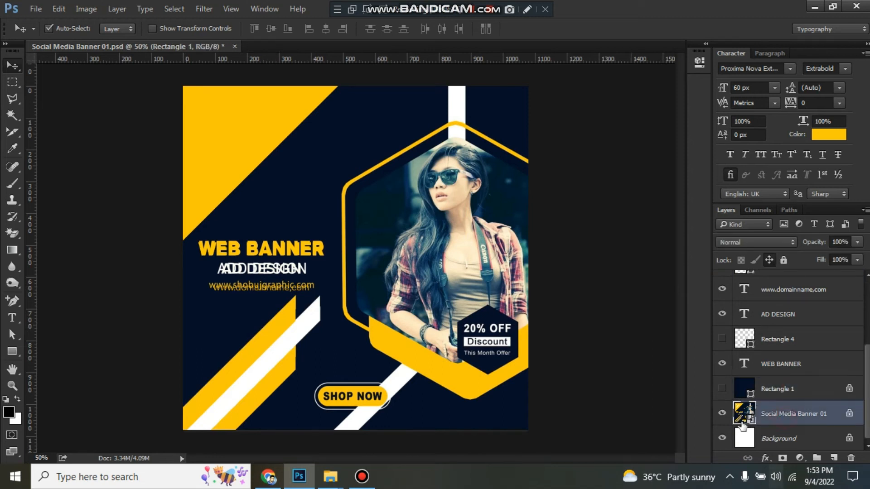
left_click_drag(8, 343, 95, 385)
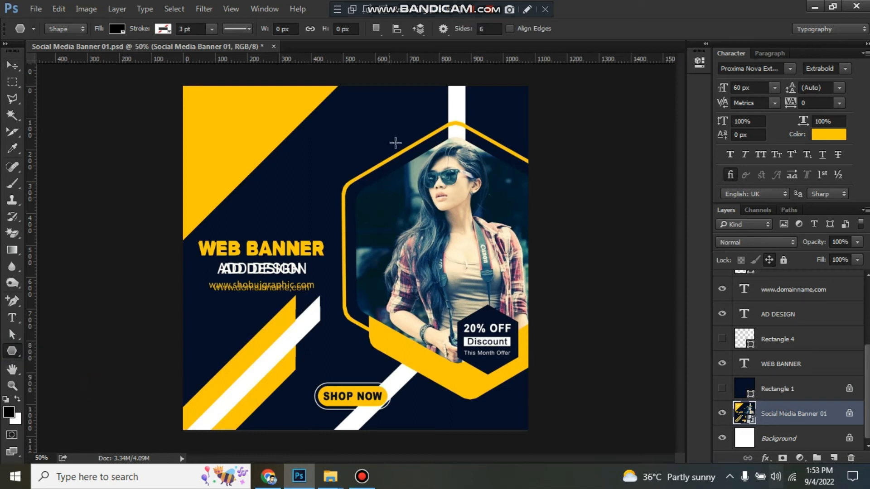
left_click_drag(391, 104, 391, 186)
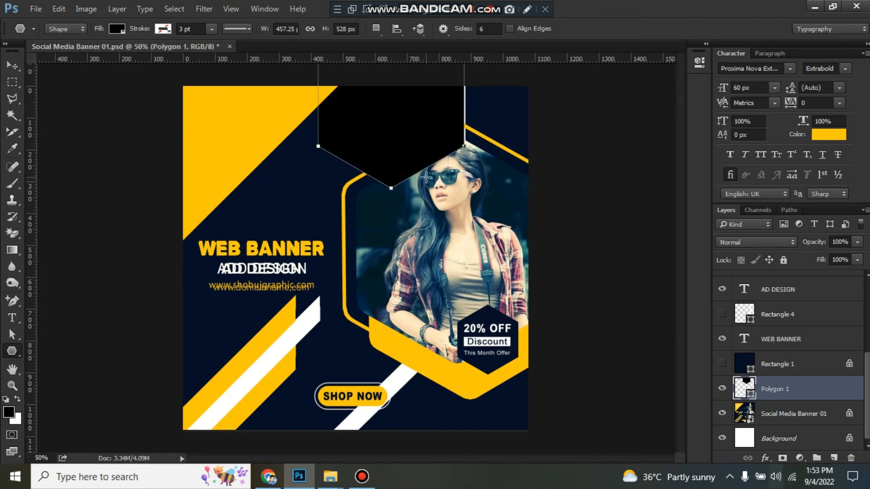
Move the black hexagon over the reference's hexagonal photo and scale it to cover the whole photo area.
key("v")
left_click_drag(398, 138, 445, 267)
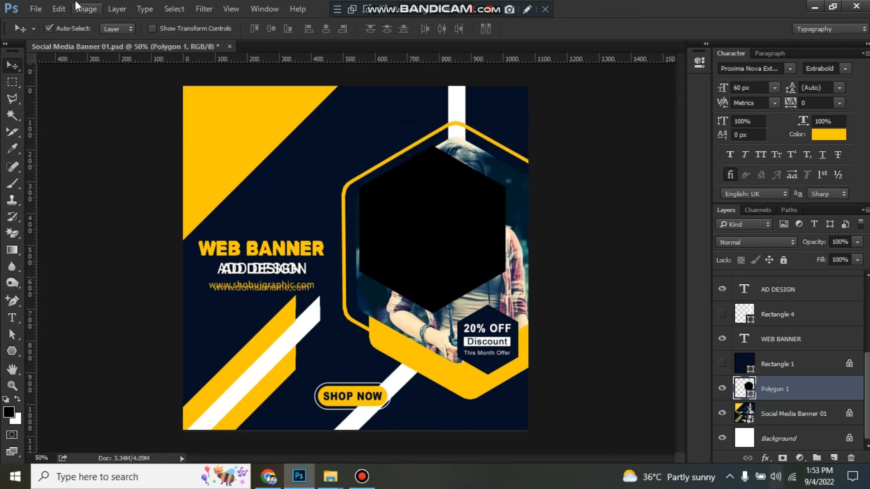
key("ctrl+t")
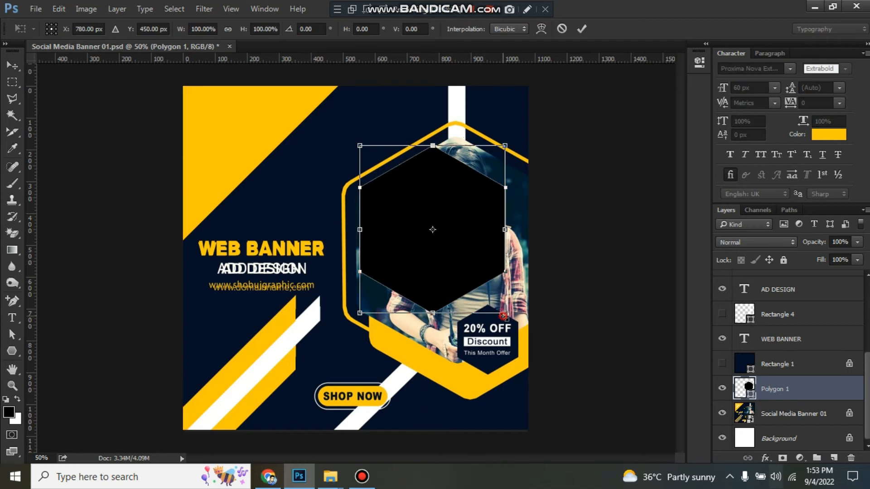
left_click_drag(504, 313, 549, 363)
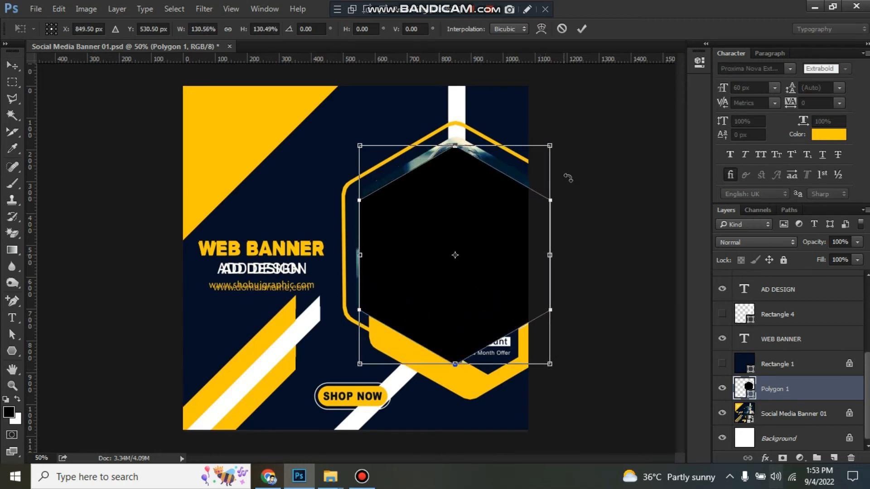
left_click_drag(555, 145, 566, 133)
left_click_drag(521, 192, 519, 194)
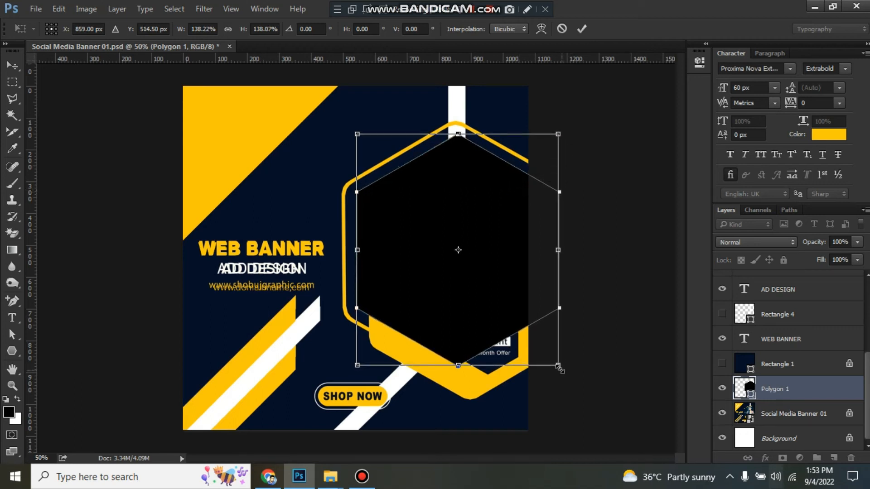
mouse_move(558, 364)
left_mouse_down()
mouse_move(555, 333)
mouse_move(543, 322)
mouse_move(556, 364)
left_mouse_up()
double_click(456, 226)
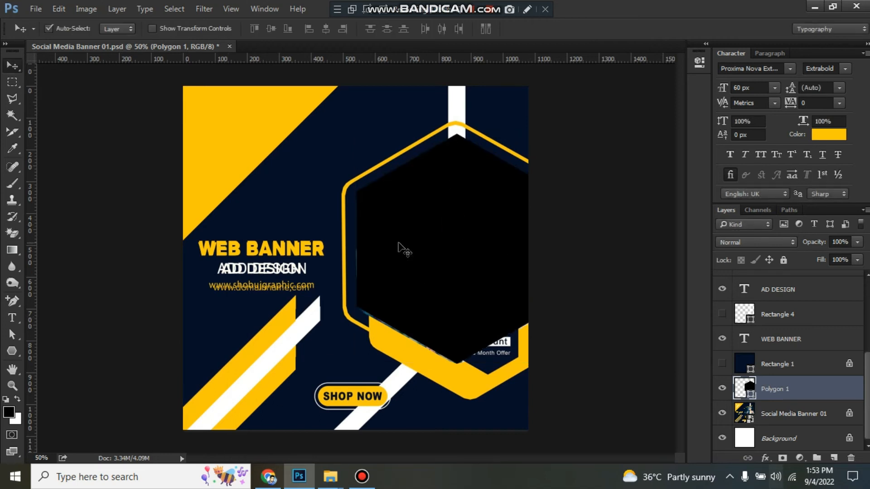
Switch to Chrome and search Google for "free fashion girl".
key("alt+Tab")
key("alt+Tab")
key("alt+Tab")
key("alt+Tab")
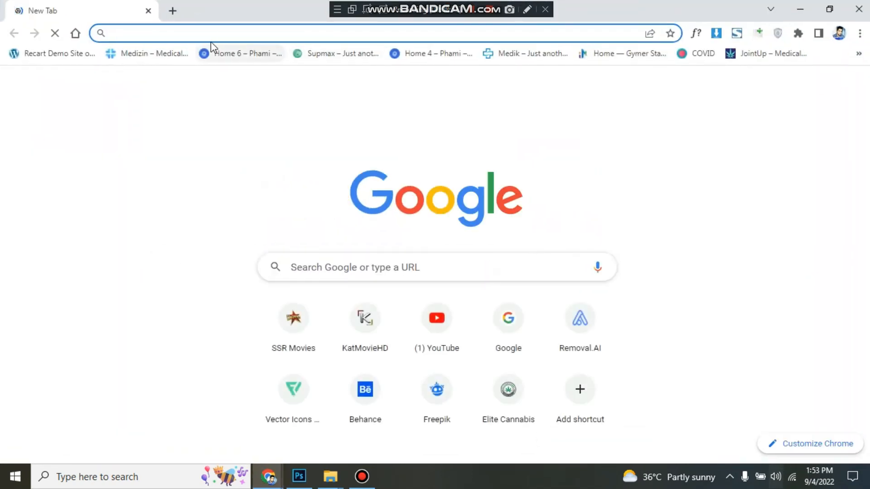
left_click(211, 33)
type("free fas")
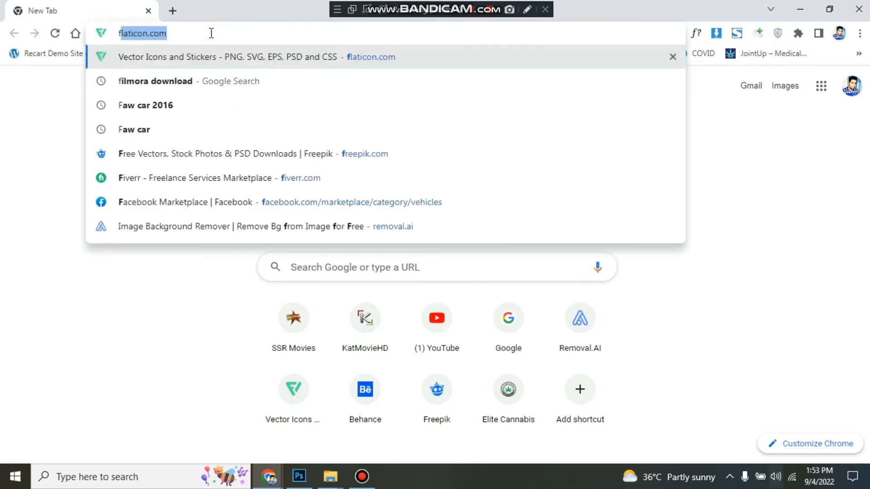
type("hion")
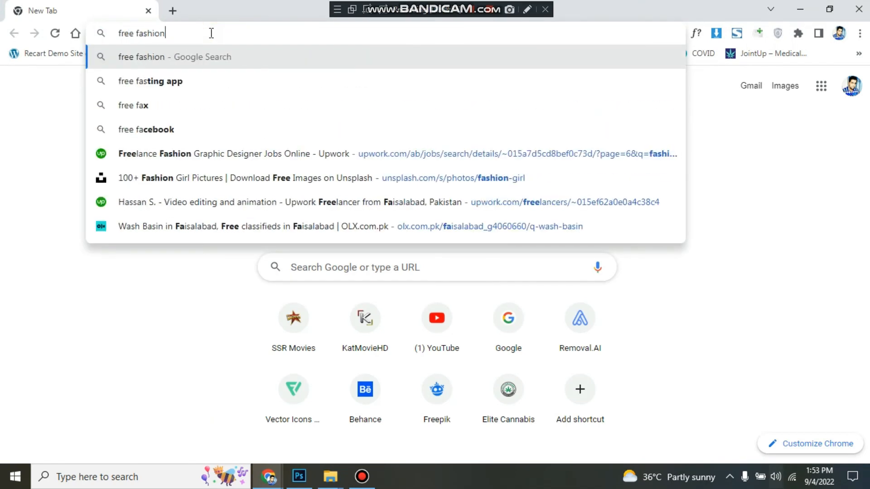
type(" girl")
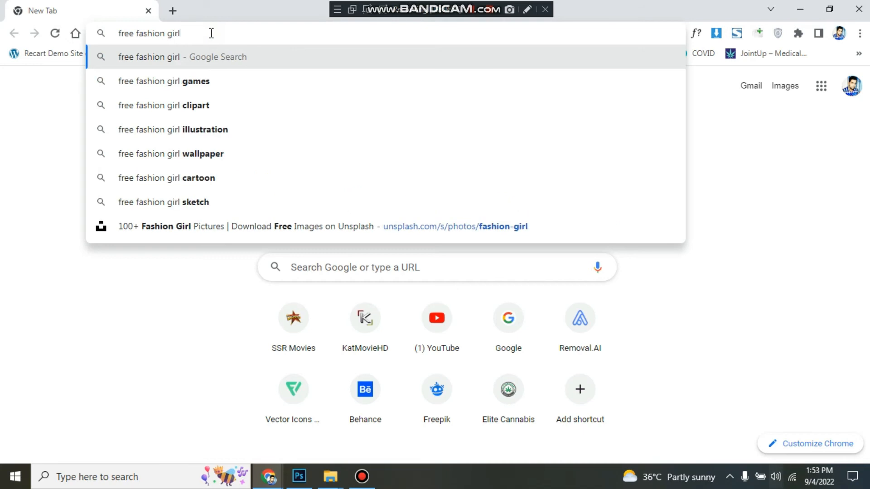
key("Return")
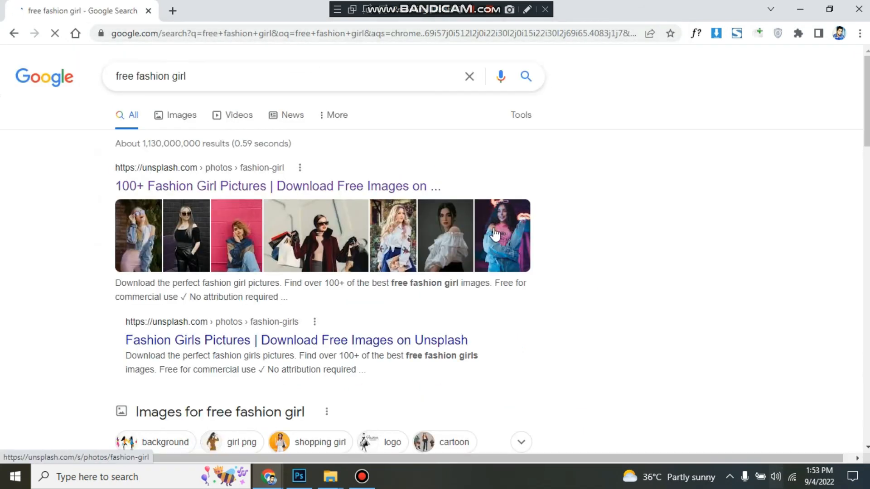
Show the image results for "free fashion girl" and check the hexagon layer in Photoshop before returning to the results in Chrome.
left_click(171, 117)
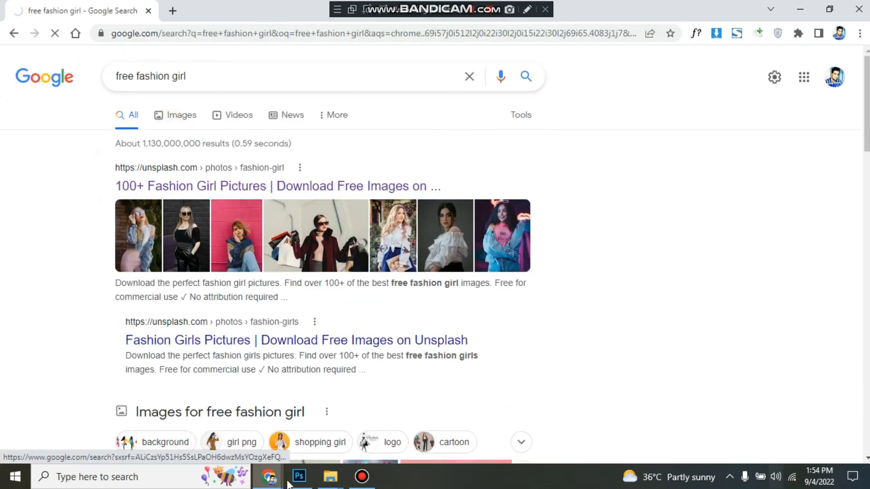
left_click(305, 476)
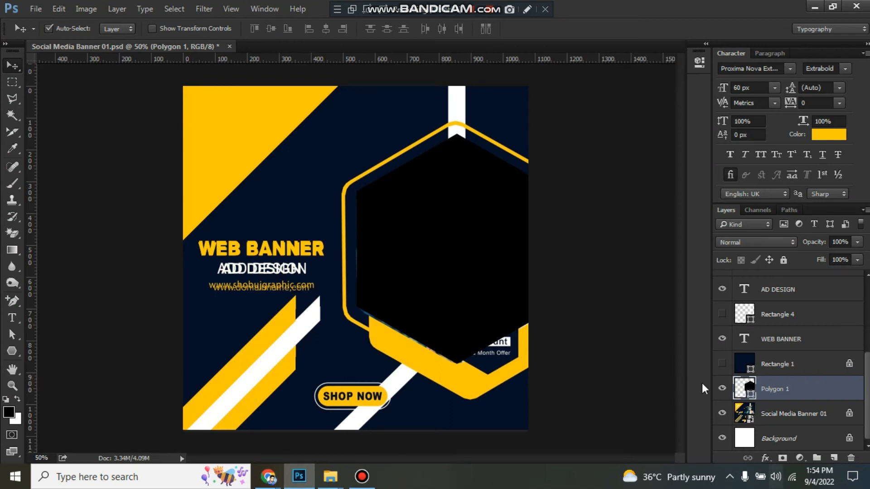
left_click(722, 388)
left_click(722, 389)
key("alt+Tab")
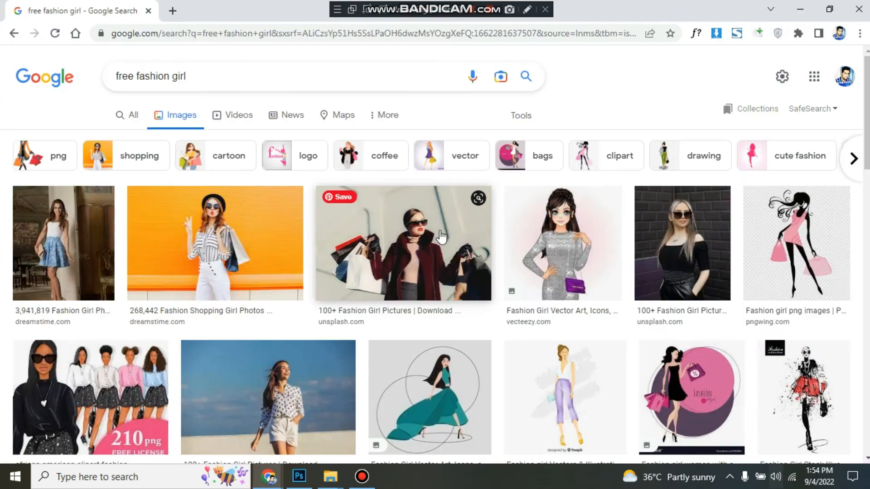
key("alt+Tab")
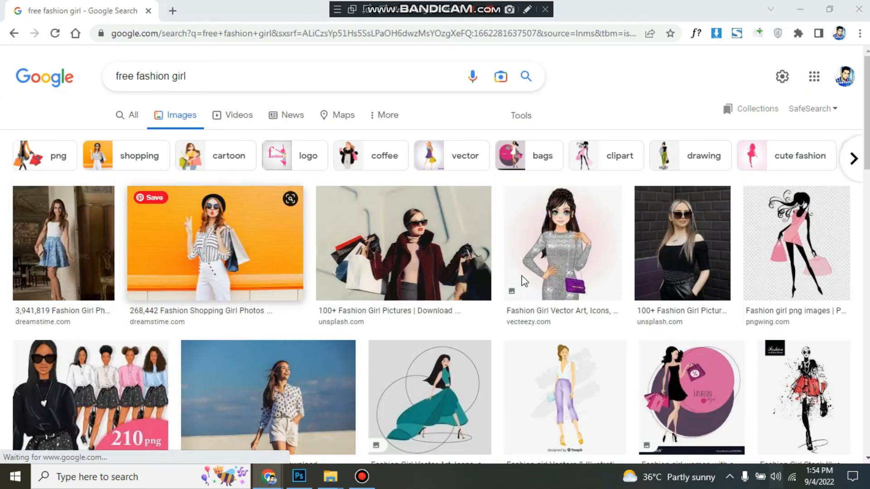
key("alt+Tab")
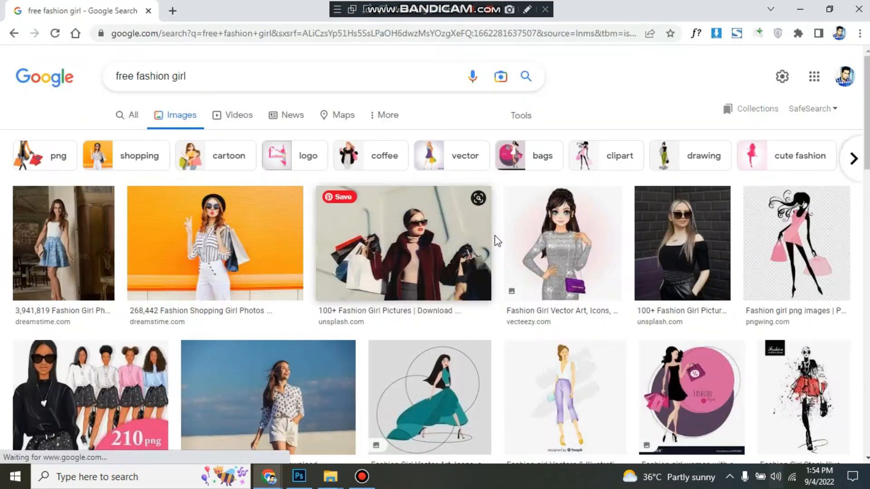
Examine the fashion girl image results and related photos for one that suits the hexagonal frame.
left_click(222, 229)
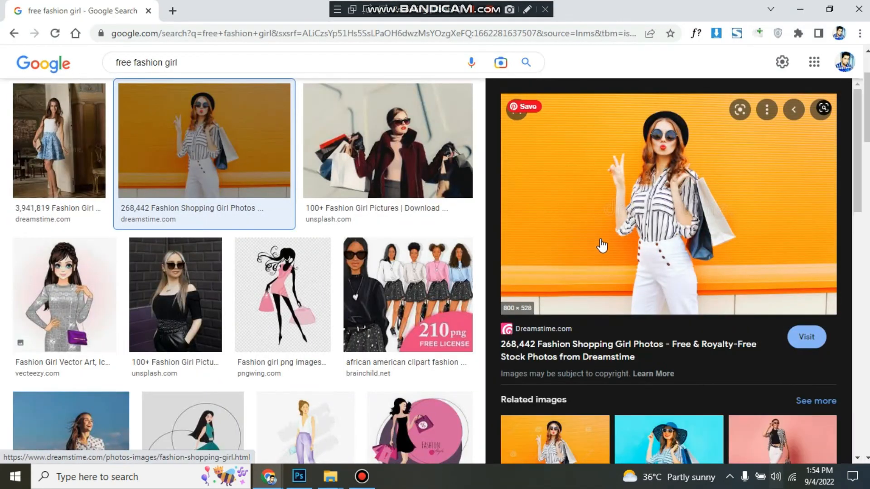
scroll(637, 241, "down", 1)
scroll(627, 262, "down", 5)
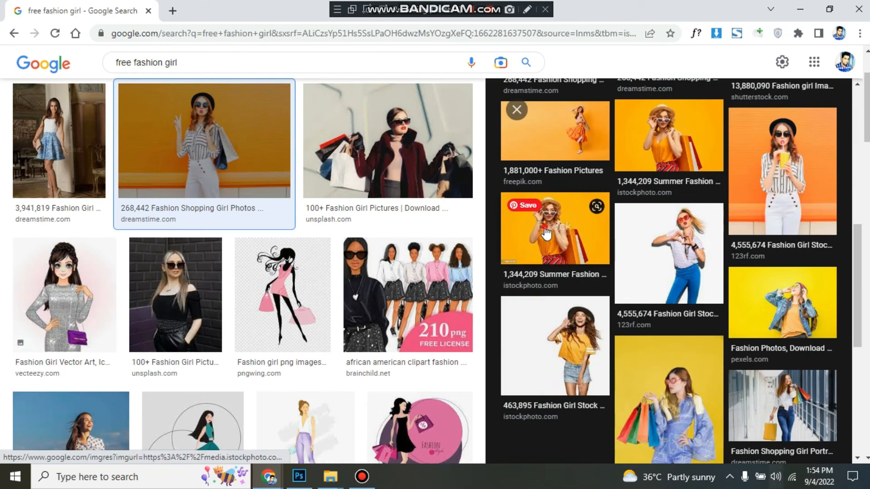
left_click(538, 222)
scroll(623, 192, "down", 5)
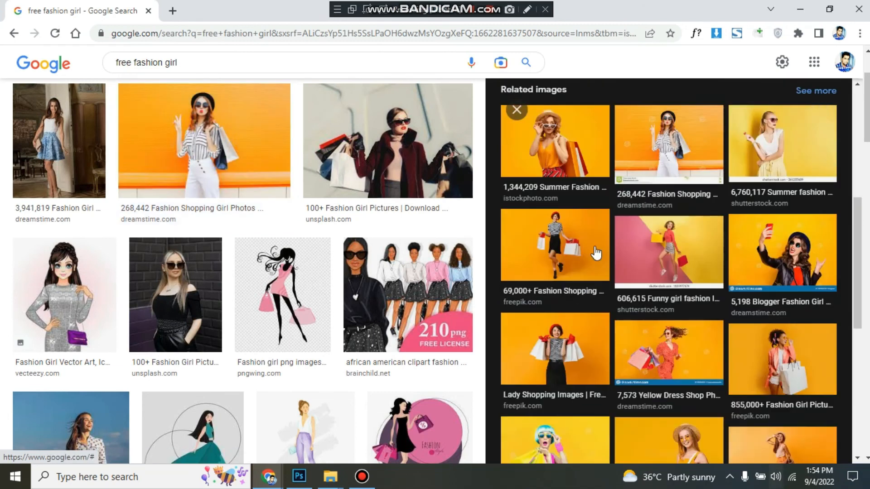
scroll(596, 260, "down", 3)
key("Escape")
scroll(574, 256, "down", 14)
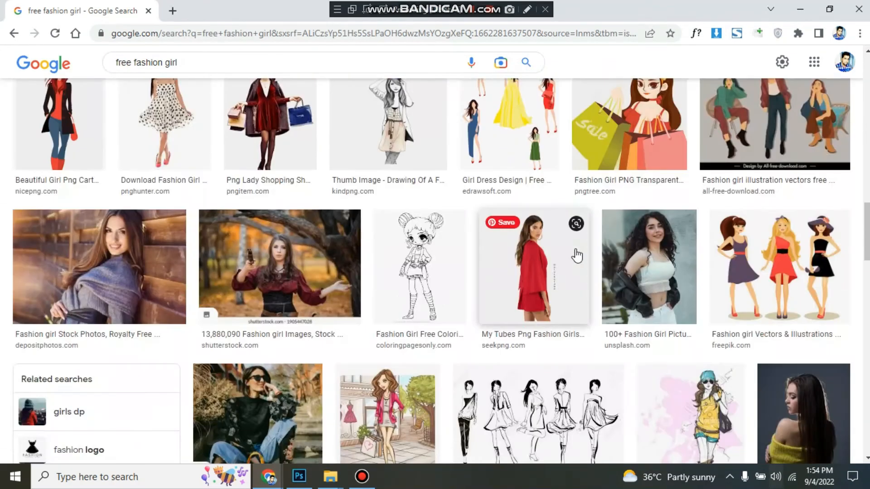
scroll(577, 255, "down", 15)
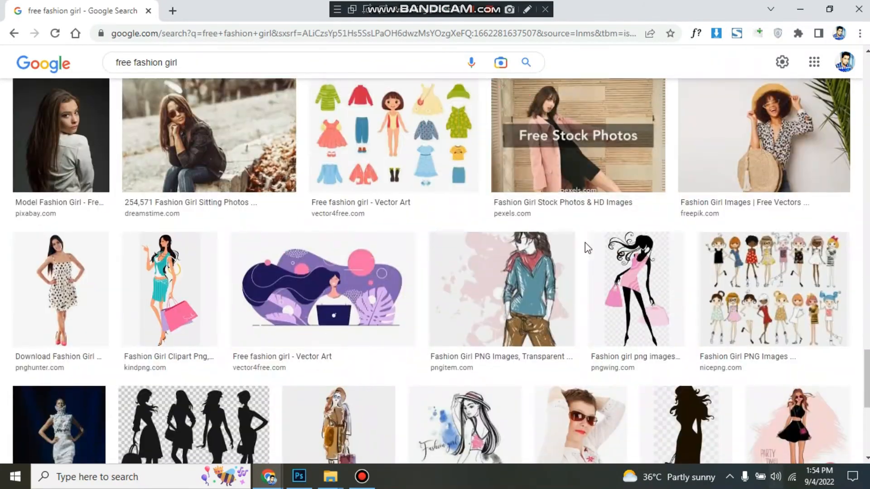
scroll(585, 243, "up", 6)
scroll(546, 254, "up", 15)
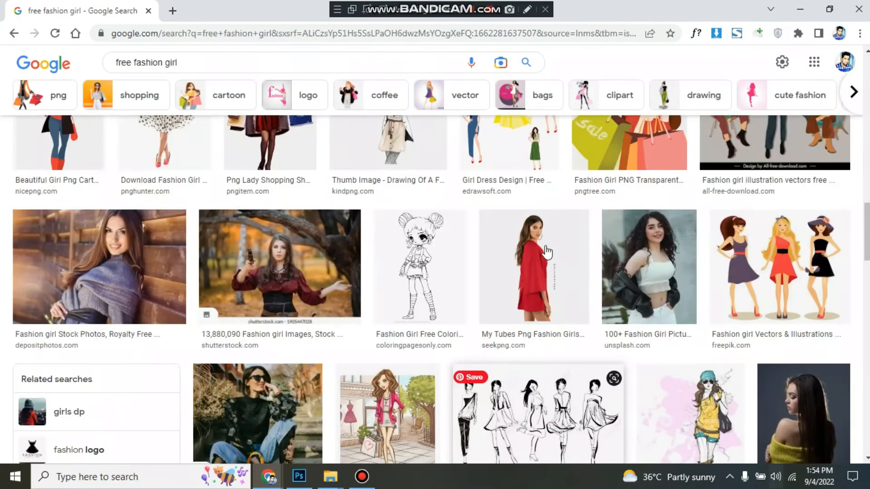
scroll(546, 254, "up", 3)
Find the yellow-background photo of the girl with colourful shopping bags among the orange-background result's related images and copy it.
left_click(232, 243)
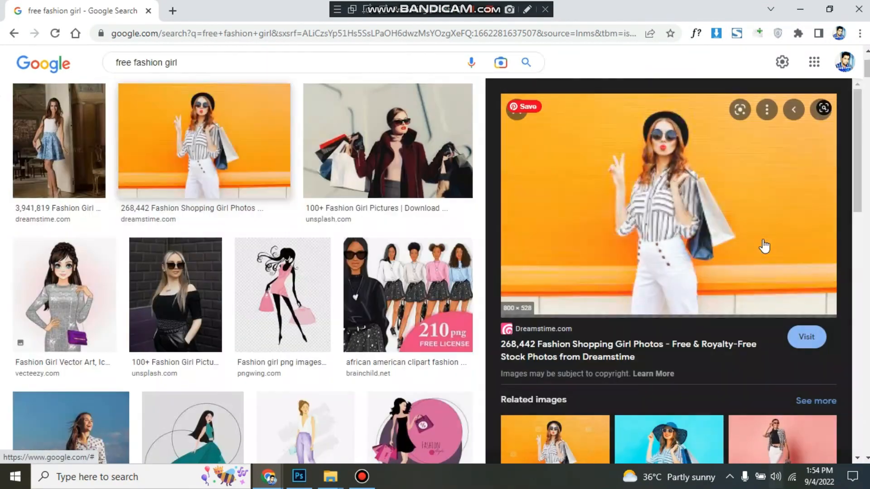
scroll(767, 249, "down", 5)
left_click(666, 322)
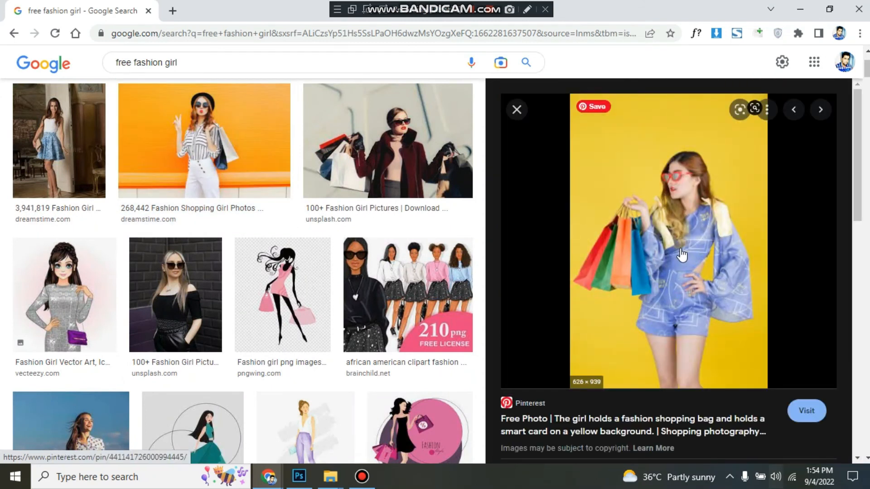
right_click(683, 199)
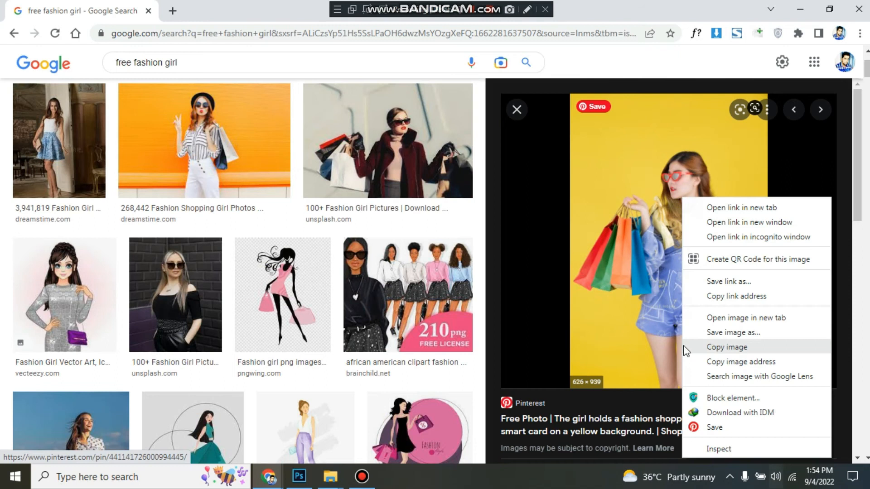
left_click(716, 348)
Switch to Photoshop, paste the copied photo on a layer above Polygon 1, and move it over the black hexagon.
key("alt+Tab")
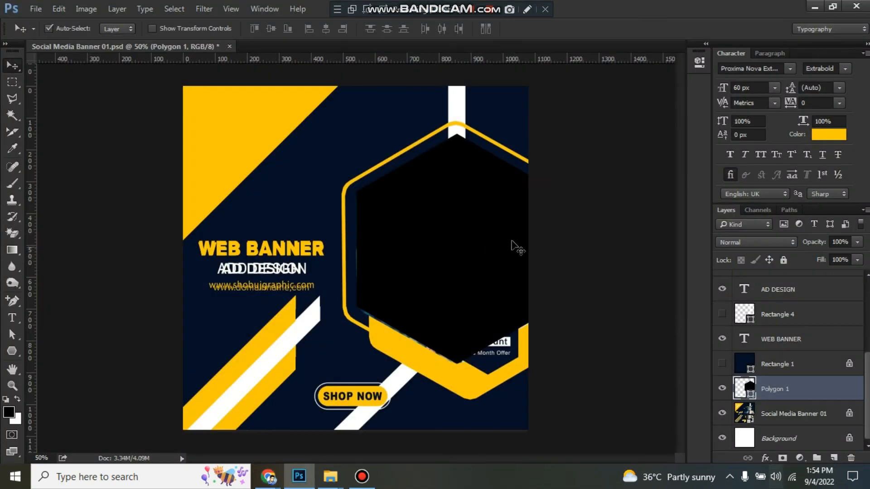
left_click(625, 256)
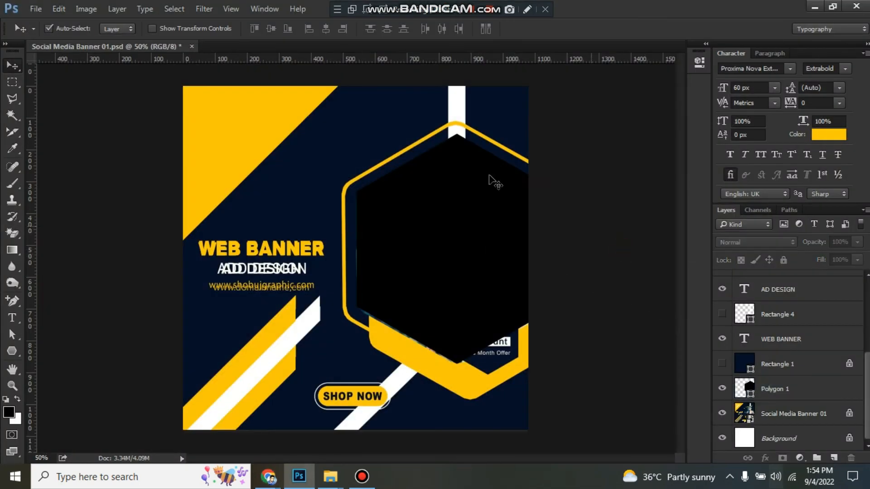
left_click(471, 262)
key("ctrl+v")
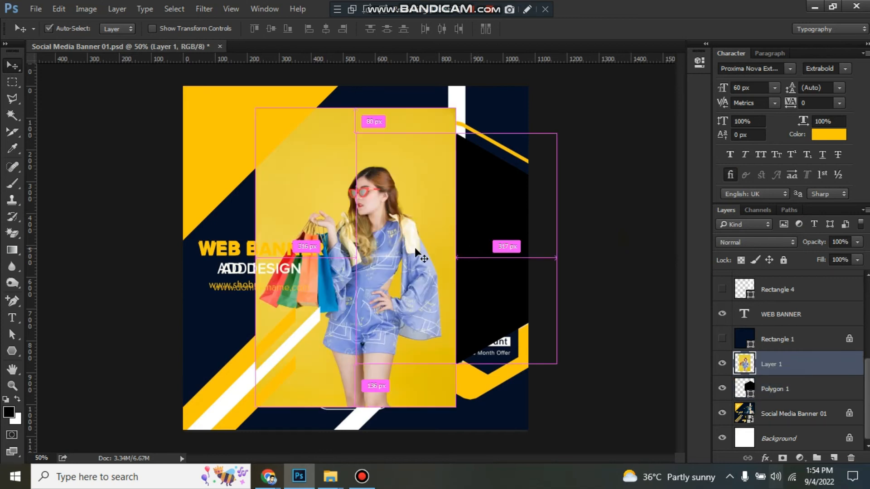
left_click_drag(414, 247, 515, 257)
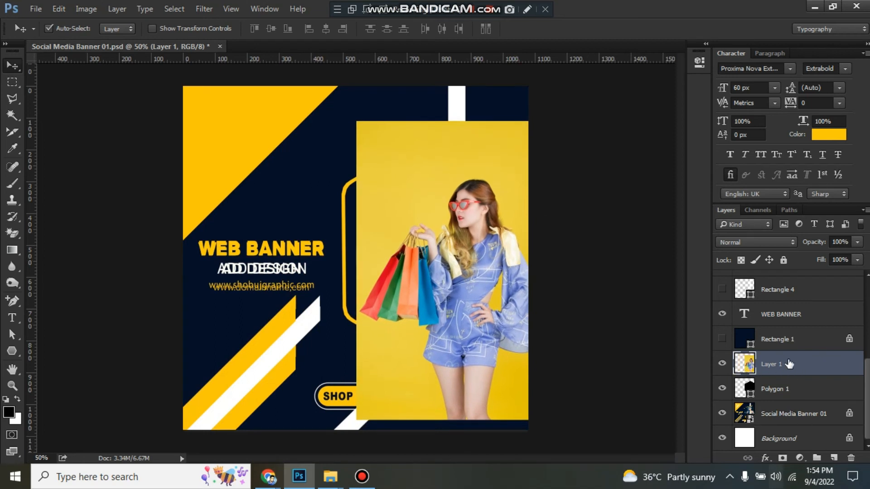
Toggle the visibility of the pasted photo and the black hexagon to compare both with the reference photo underneath.
left_click(779, 390)
left_click(722, 364)
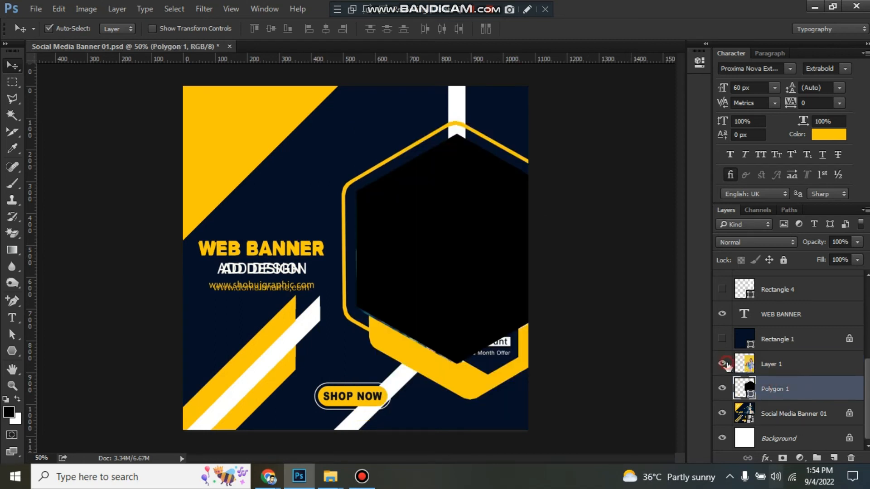
left_click(723, 364)
left_click(723, 373)
left_click(722, 363)
left_click(722, 371)
left_click(722, 393)
left_click(722, 393)
left_click(722, 393)
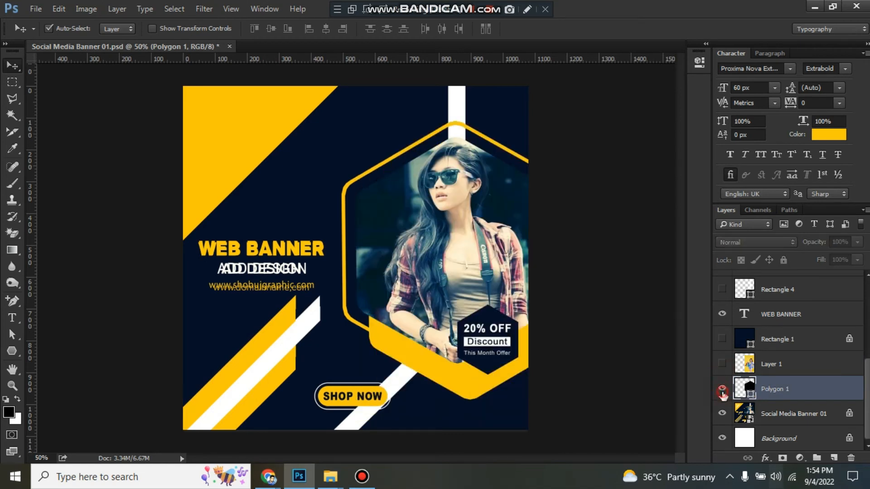
left_click(722, 390)
left_click(722, 364)
left_click(722, 365)
left_click(722, 364)
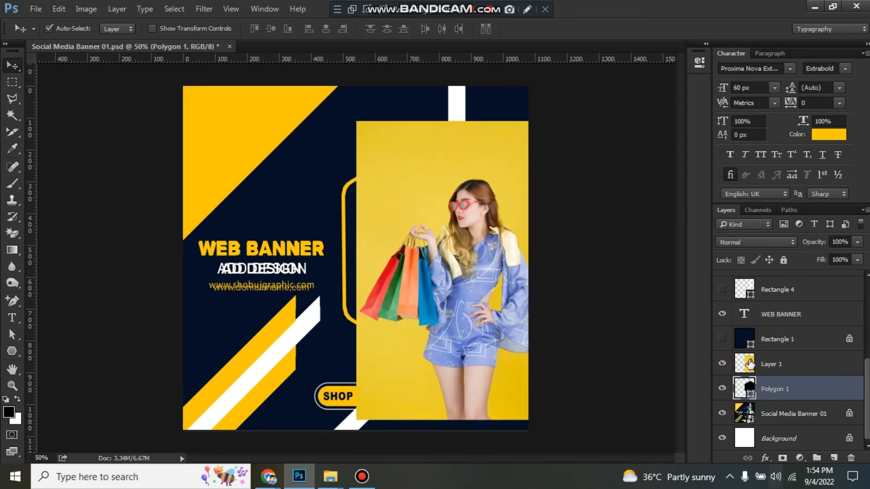
Clip the Layer 1 photo to the hexagon with a clipping mask and position the girl inside the frame.
right_click(773, 365)
left_click(656, 287)
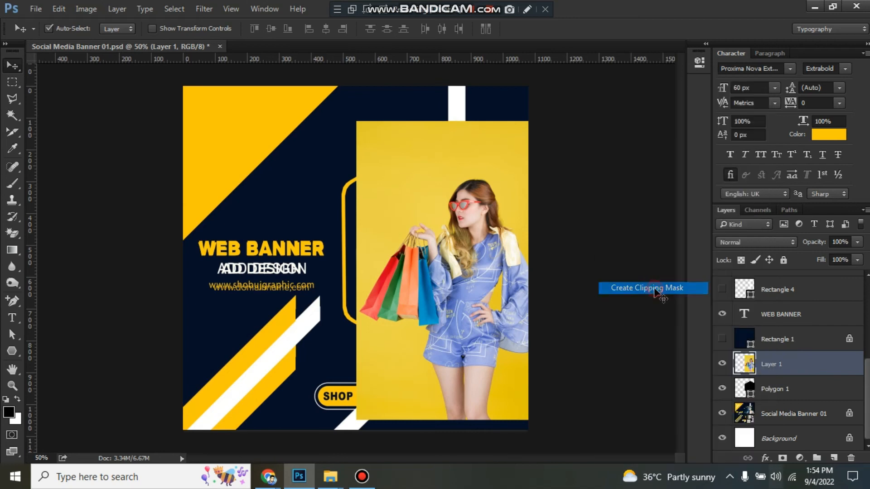
left_click_drag(488, 262, 474, 241)
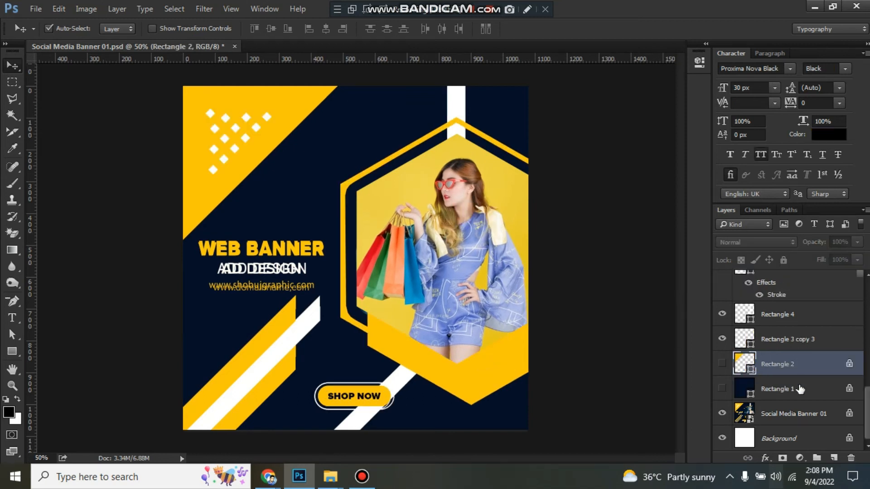
Draw a black 30 × 30 px square beside the white diamond pattern, on a layer directly above the Shop now text.
scroll(809, 382, "down", 5)
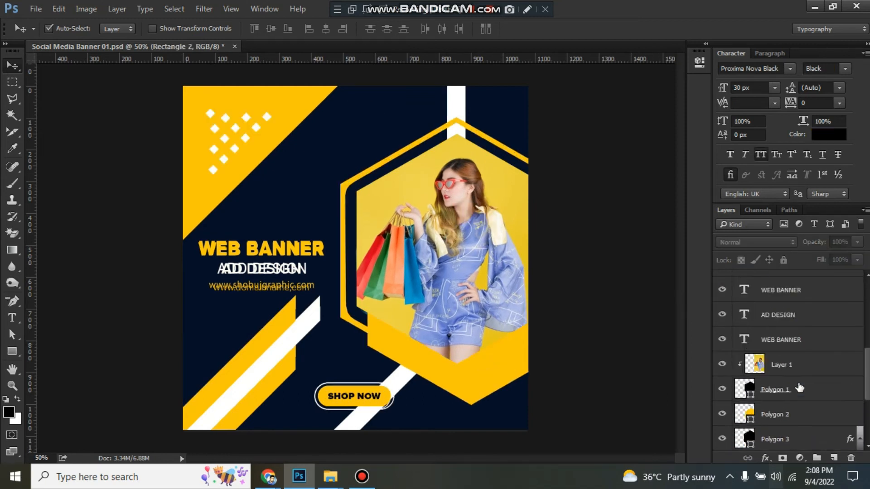
scroll(809, 382, "up", 4)
scroll(809, 381, "up", 1)
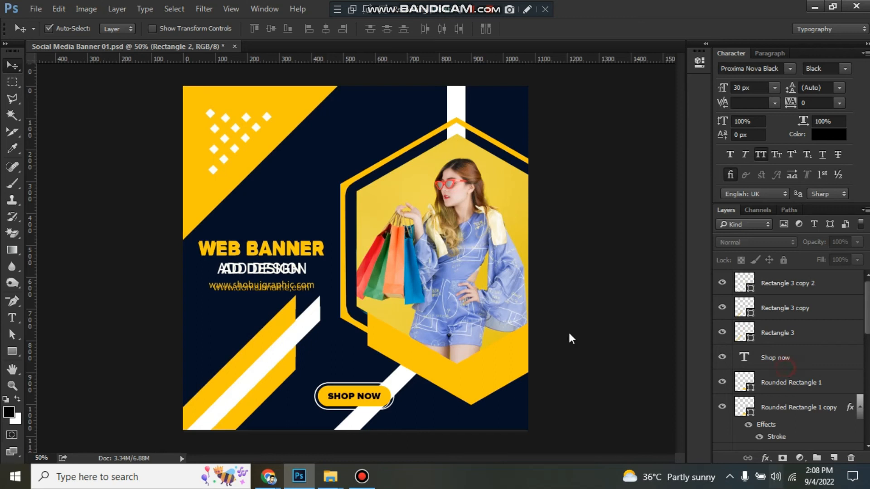
left_click(12, 351)
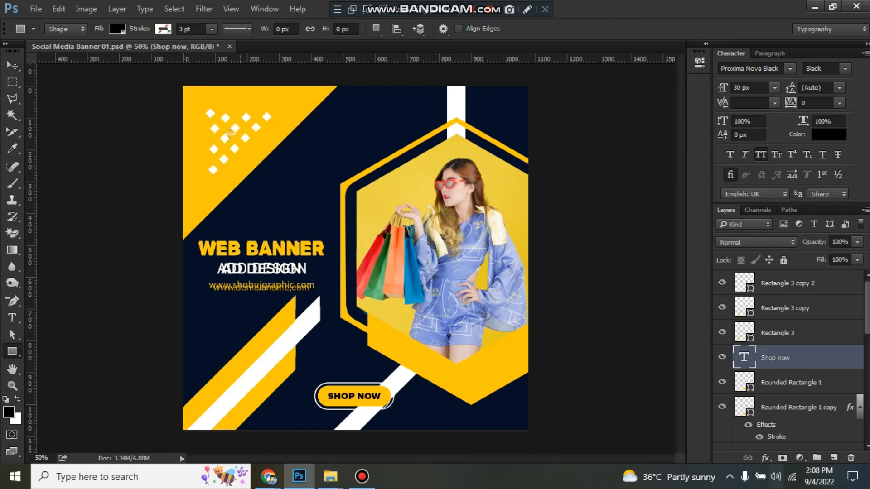
left_click_drag(236, 141, 245, 156)
key("v")
key("ctrl")
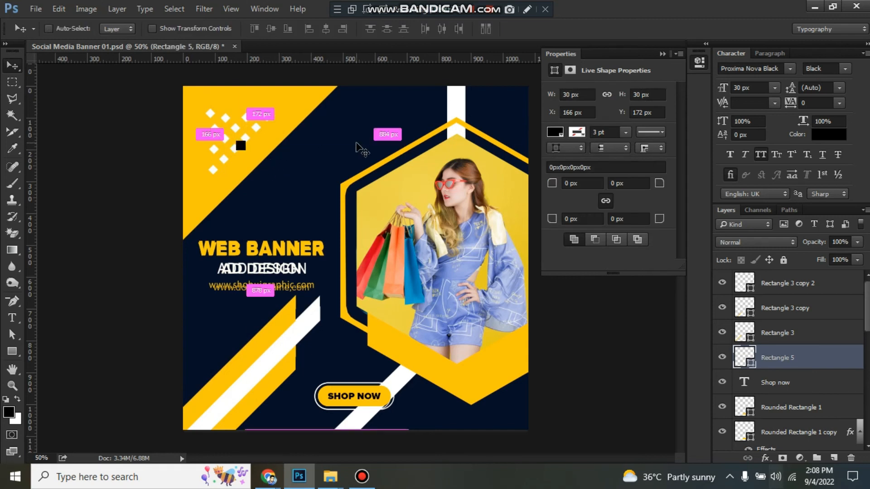
Duplicate the black square three times into a horizontal row, with the first two copies at X 226 px and 296 px.
key("ctrl+j")
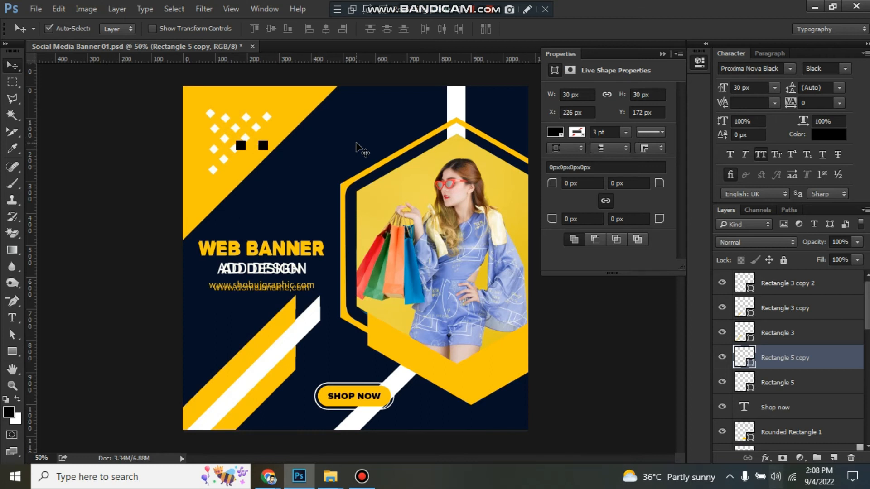
key("ctrl+equal")
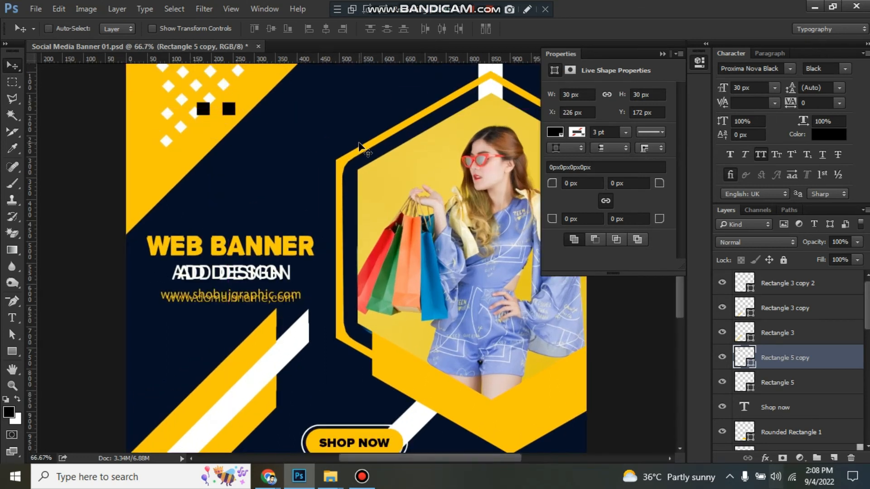
key("ctrl+j")
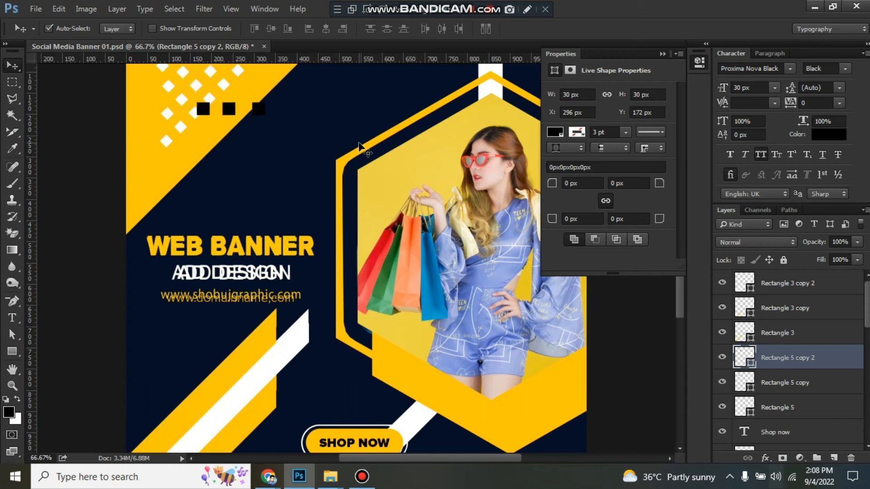
key("shift+alt+Right")
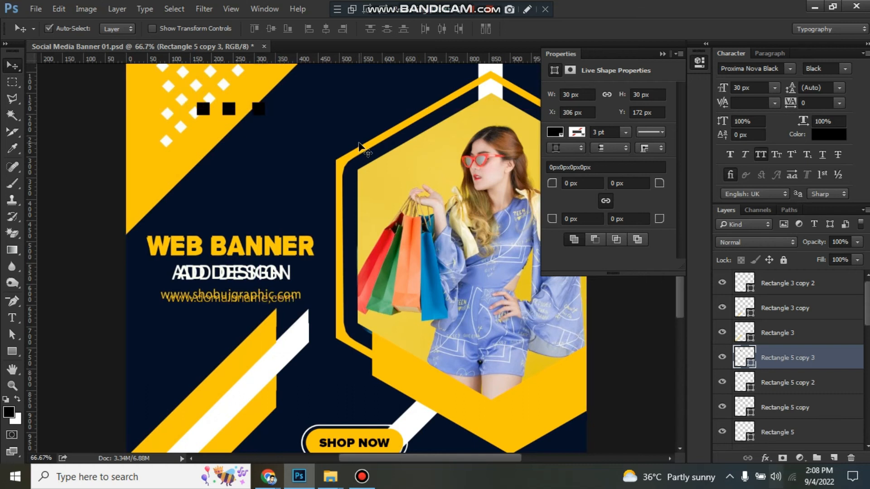
key("shift+Right")
Move the row of four black squares below the diamond pattern to Y 241 px and shift the leftmost square to X 3 px.
left_click_drag(314, 95, 221, 144)
left_click(199, 117)
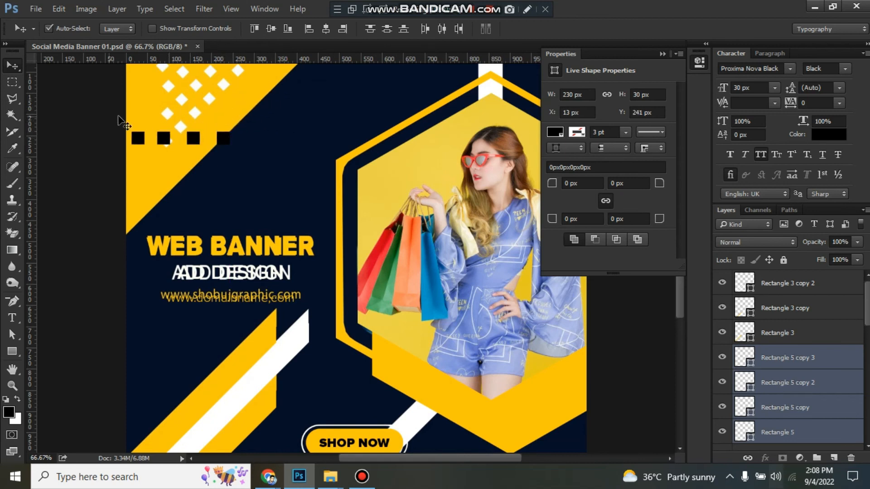
left_click_drag(101, 119, 146, 139)
key("shift+Left")
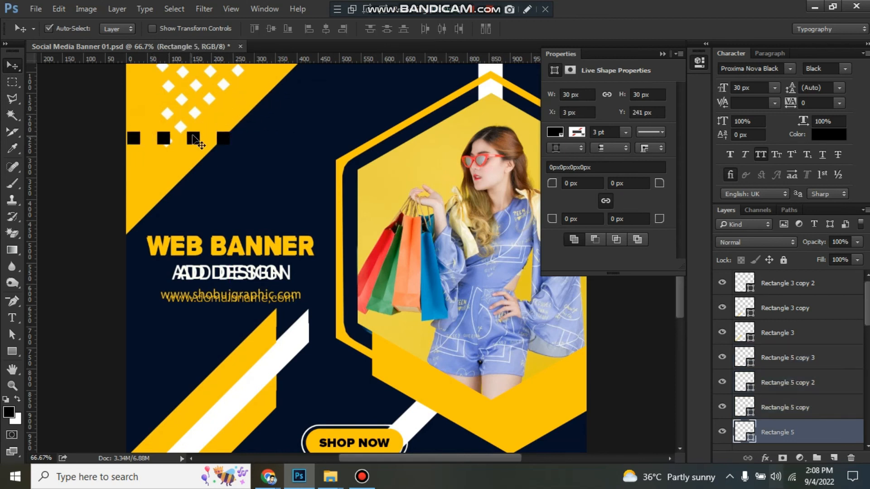
left_click_drag(248, 127, 195, 150)
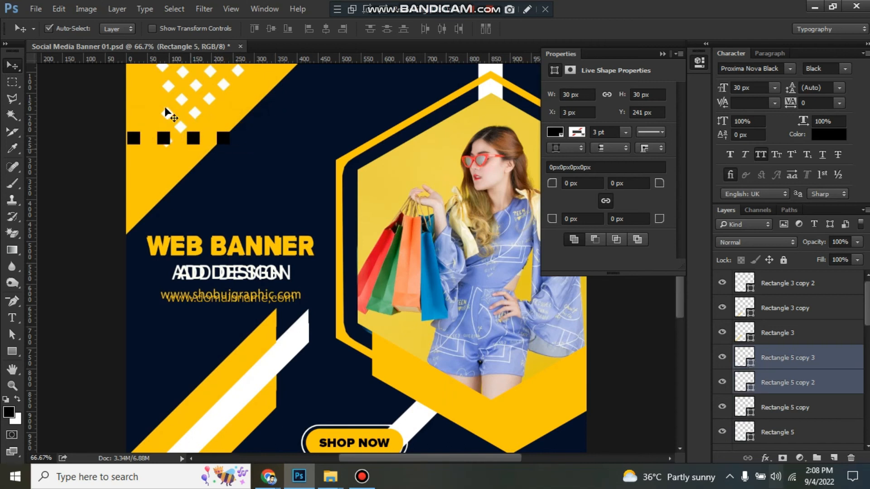
left_click(223, 139)
key("ctrl")
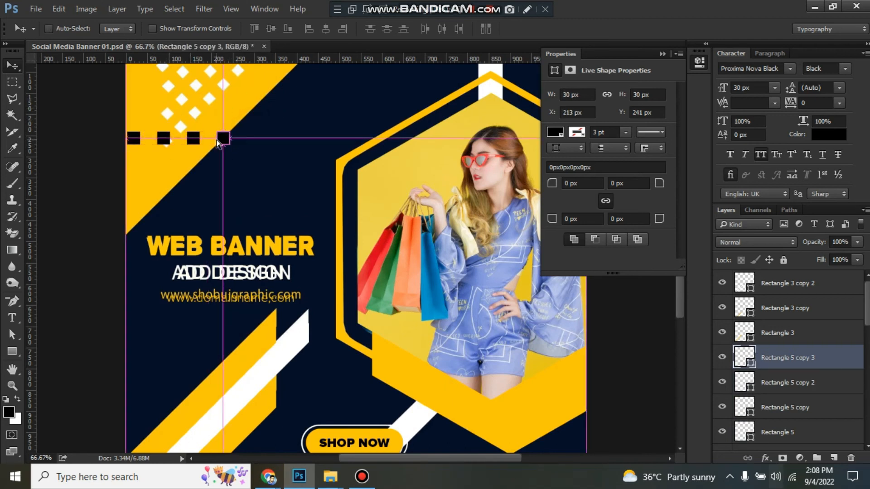
key("i")
key("v")
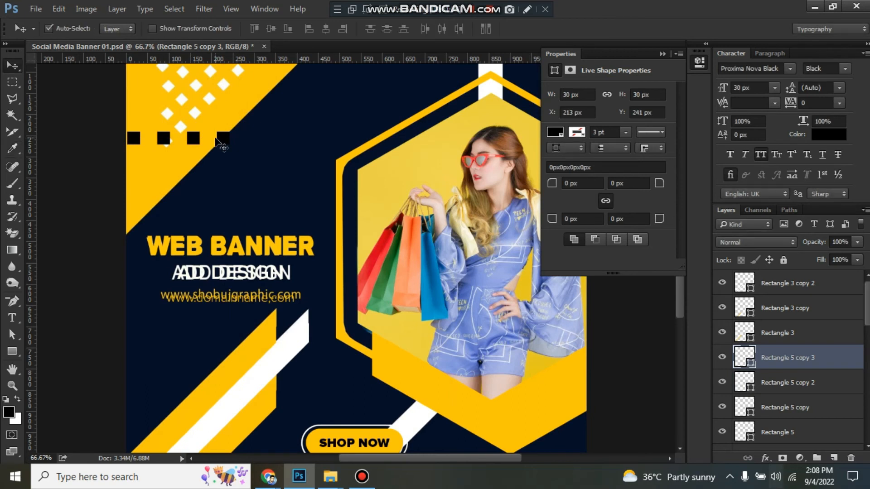
key("ctrl")
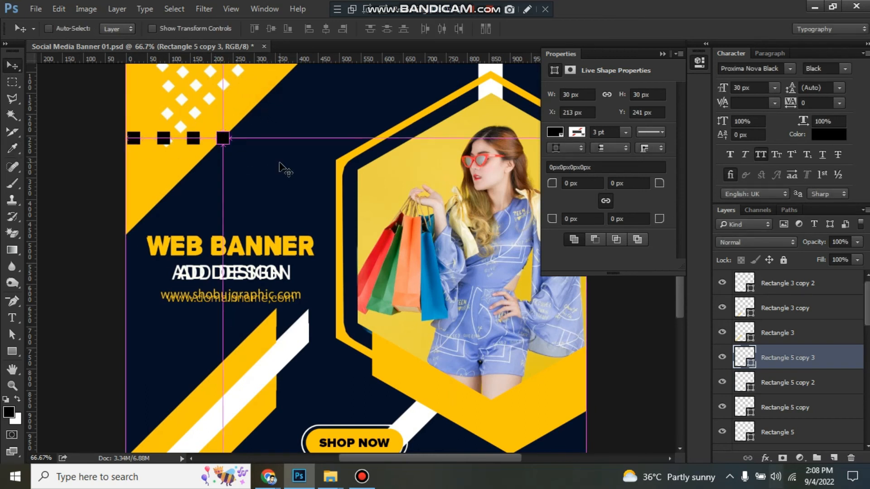
key("i")
key("v")
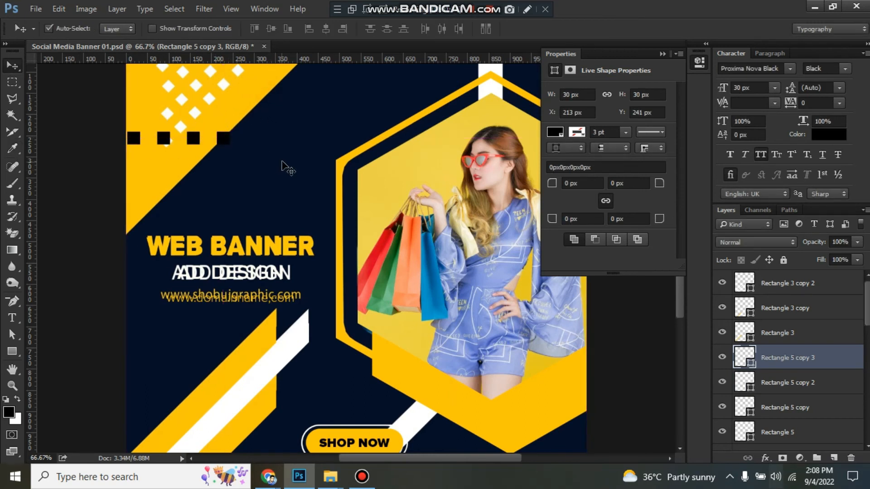
left_click(251, 115)
left_click_drag(224, 138, 241, 103)
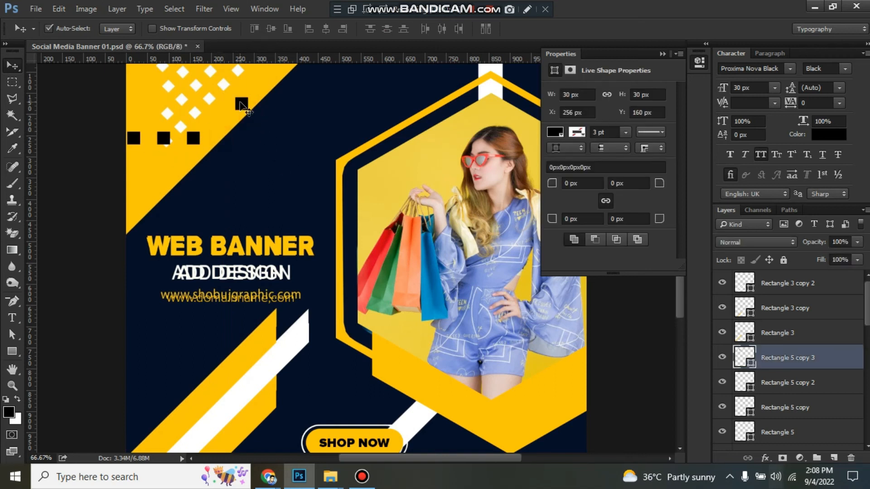
key("ctrl+z")
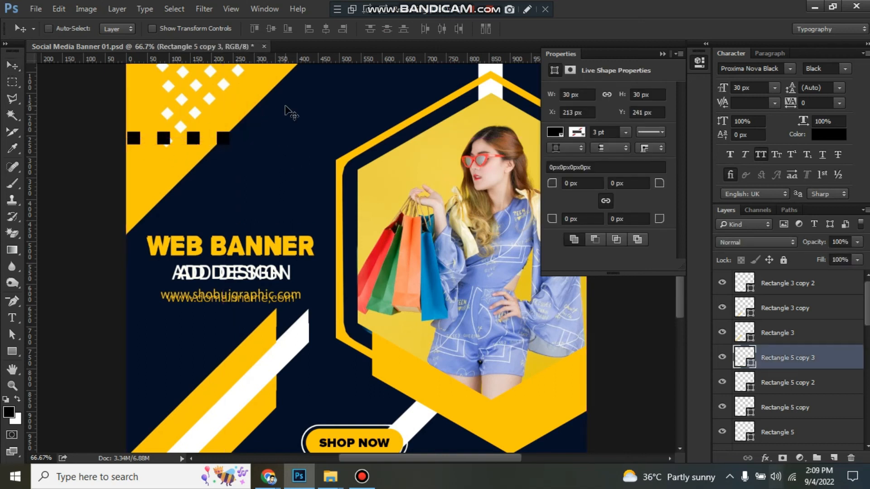
Duplicate the rightmost black square along the same row to X 283 px, keeping the spacing of the other squares.
key("i")
key("v")
key("ctrl")
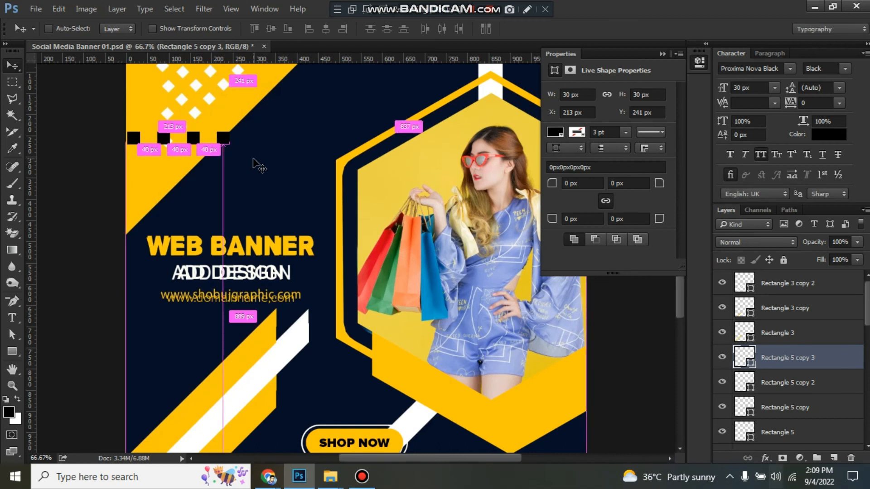
key("shift+alt+Right")
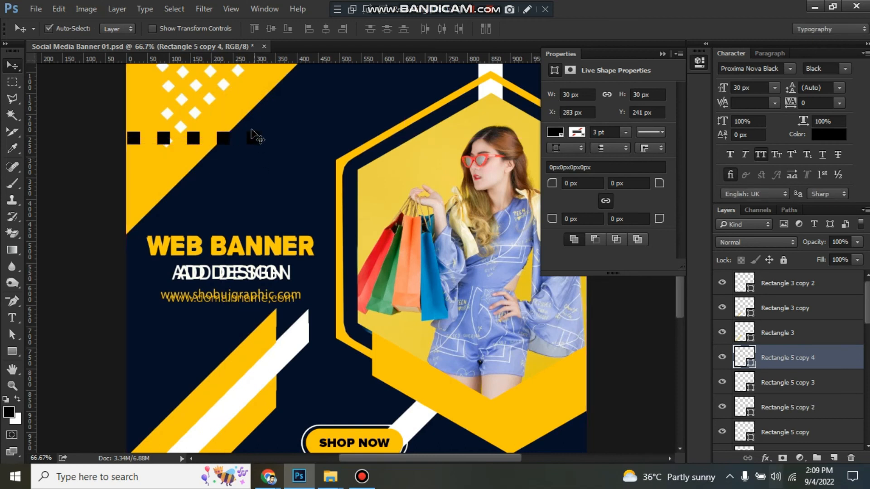
Add a sixth square at the end of the row and shift the last two squares so they sit at X 293 px and 373 px.
left_click_drag(275, 127, 116, 145)
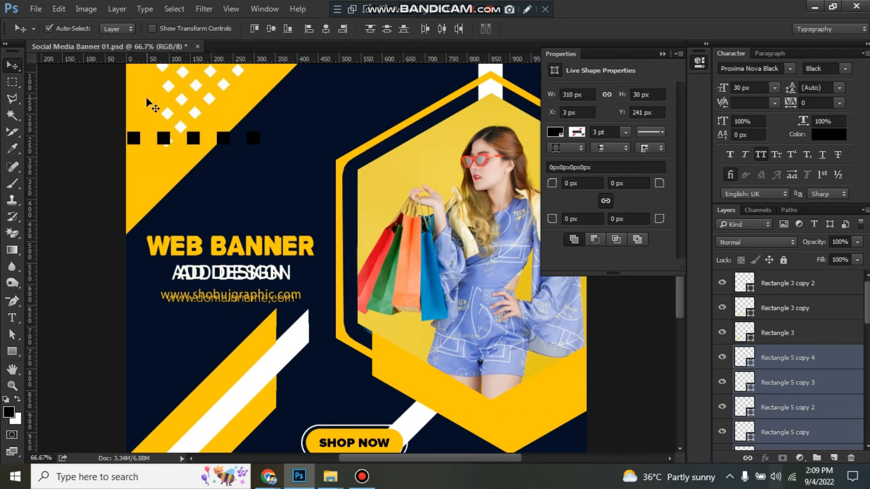
left_click(253, 138, "ctrl")
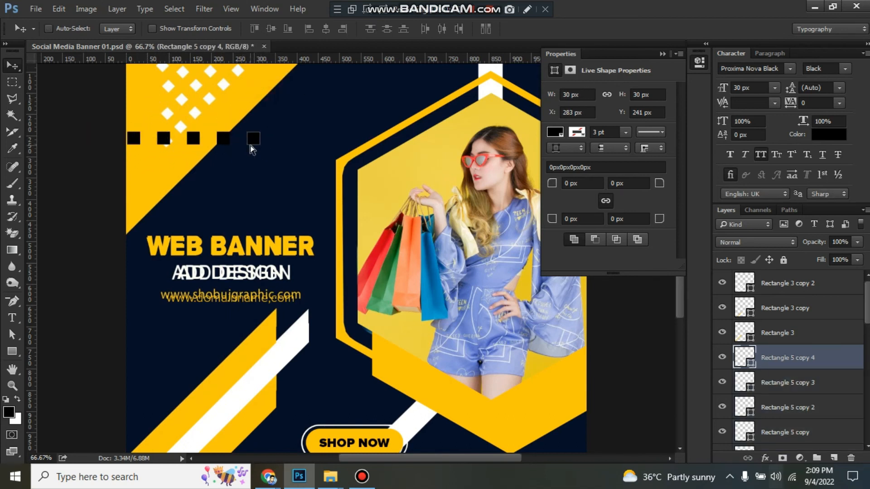
key("shift+alt+Right")
left_click_drag(304, 120, 234, 148)
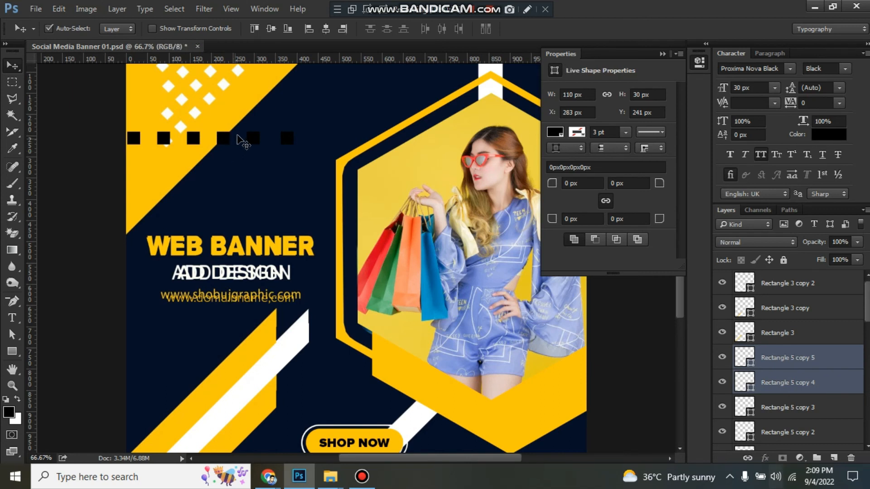
key("shift+Right")
Duplicate the full row of six squares upward to Y 171 px to form a second row.
left_click_drag(117, 111, 288, 149)
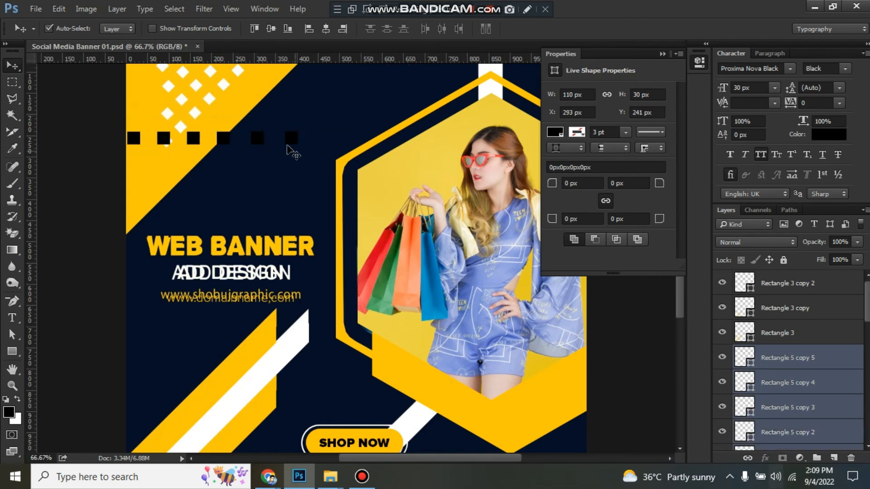
key("alt+shift+Up")
key("shift+Up")
key("shift+Up")
key("shift+Up")
key("shift+Up")
key("shift+Up")
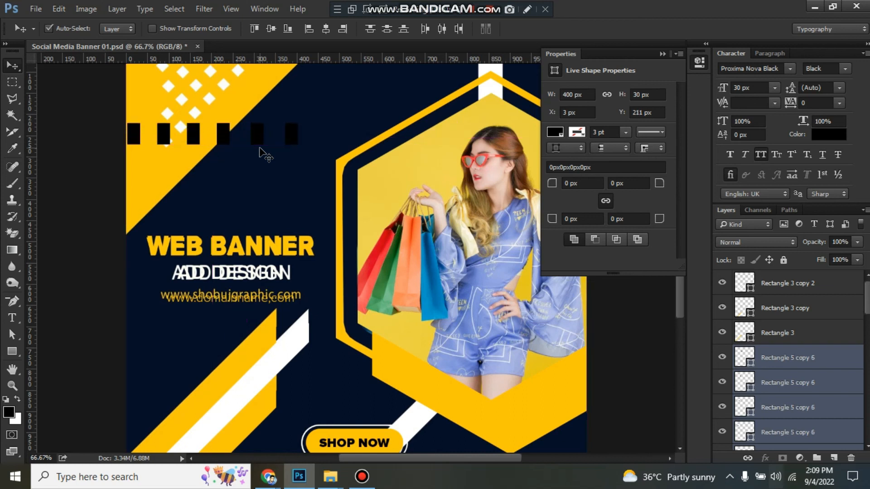
key("shift+Up")
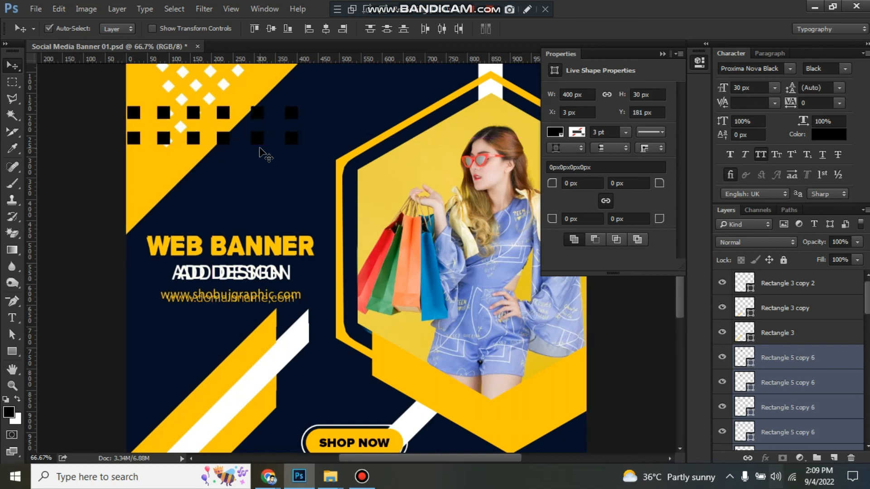
Duplicate the upper row of six squares upward to Y 101 px as a third row.
key("alt+shift+Up")
key("shift+Up")
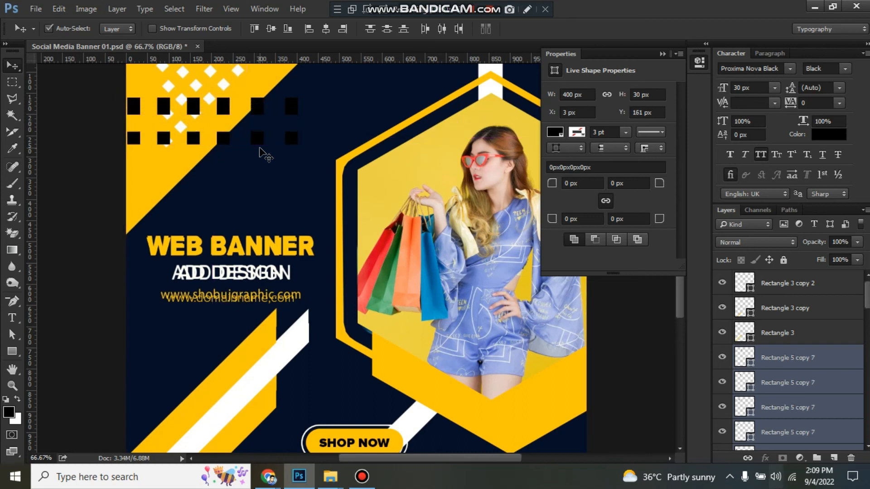
key("alt+shift+Up")
key("shift+Up")
key("shift+Up")
key("shift+Up")
key("shift+Up")
key("shift+Up")
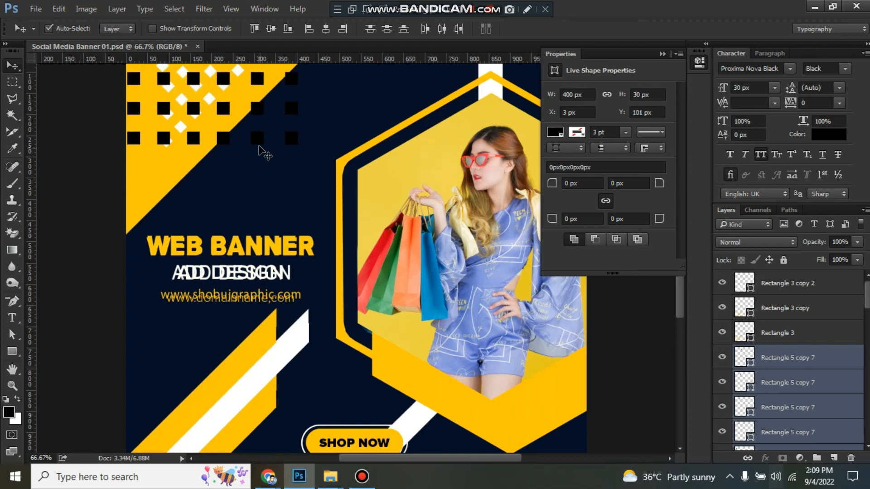
Duplicate the topmost row of squares upward to Y 31 px as a fourth row.
left_click_drag(264, 141, 308, 228)
key("alt+shift+Up")
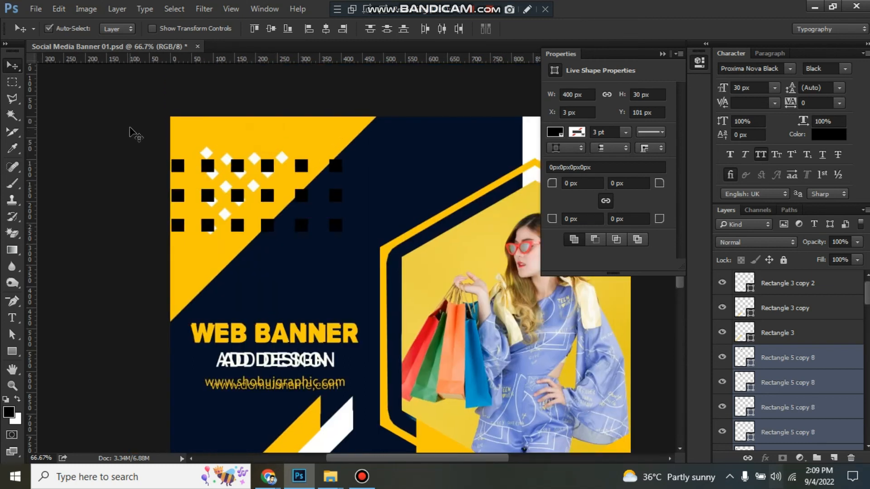
key("shift+Up")
key("shift+Up")
key("shift+Up")
key("shift+Up")
key("shift+Up")
key("shift+Up")
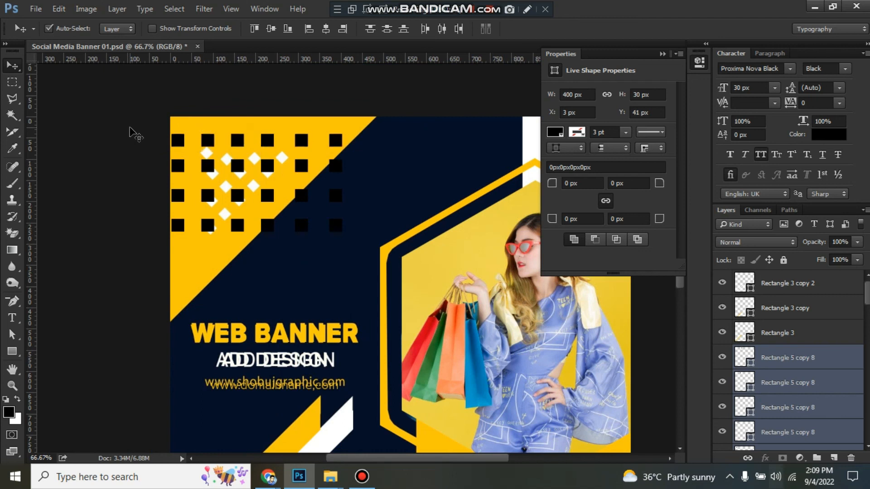
key("shift+Up")
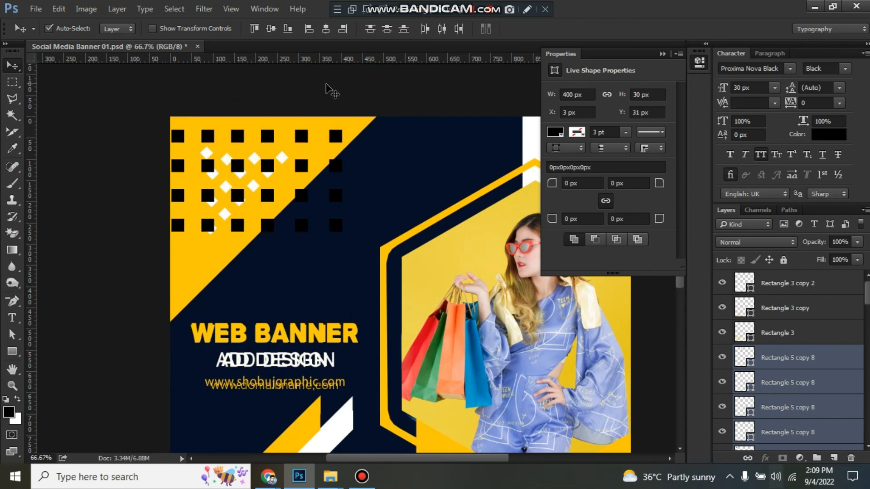
Duplicate the rightmost column of four squares to X 453 px and shift the two leftmost columns left to start at X -7 px.
left_click_drag(331, 120, 347, 237)
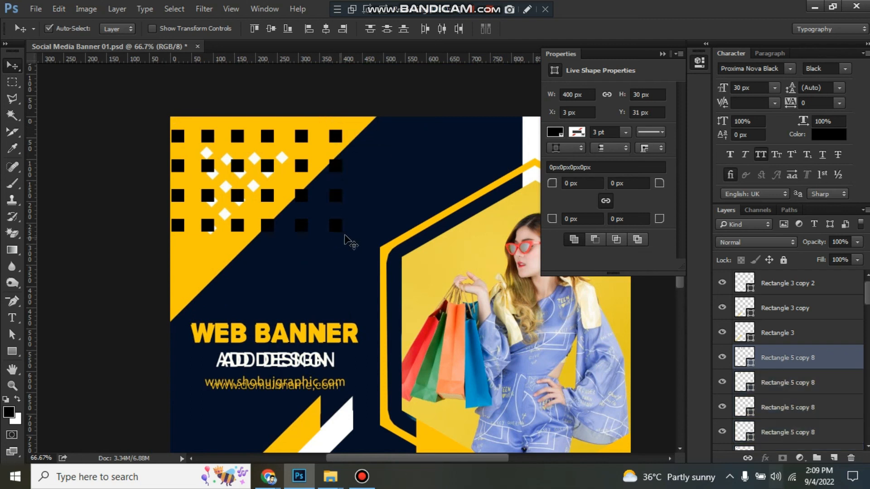
key("shift+Right")
key("shift+Right")
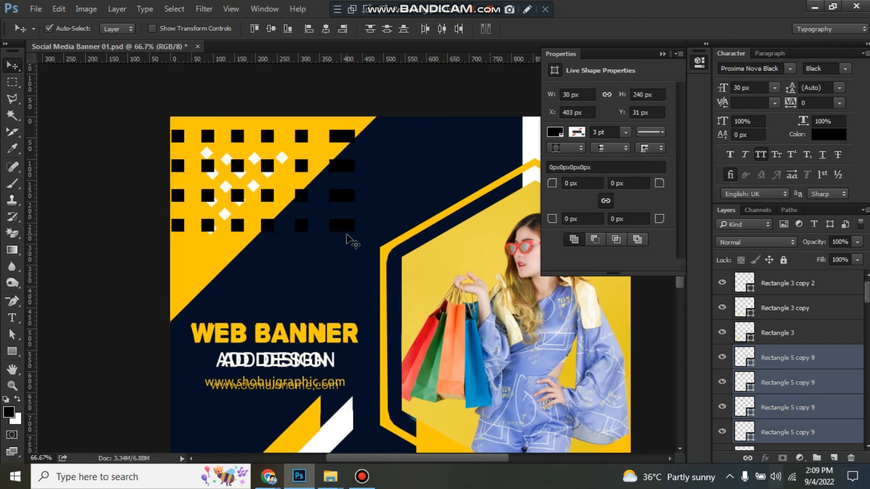
key("shift+Right")
key("shift+Right")
key("shift+Right")
key("shift+Right")
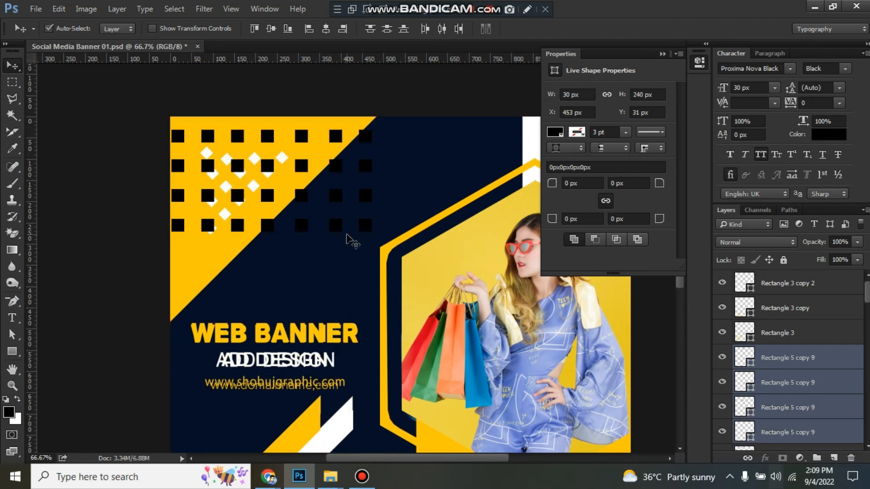
key("shift+Right")
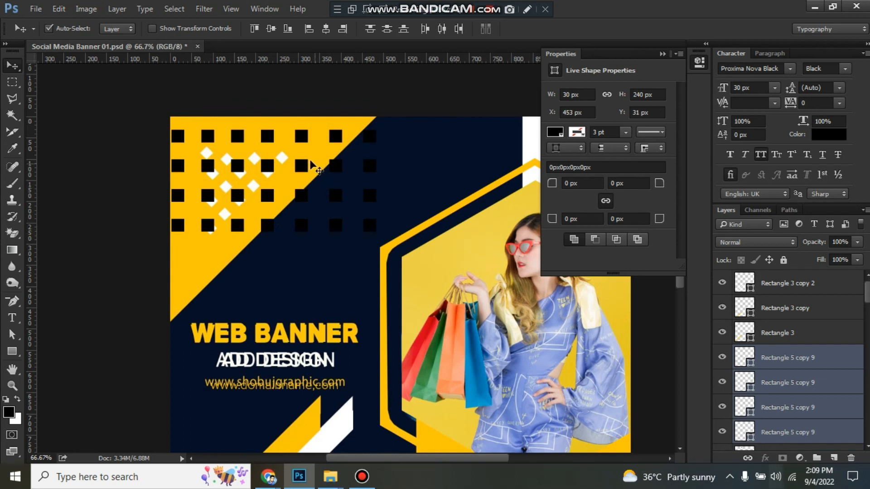
left_click(116, 233)
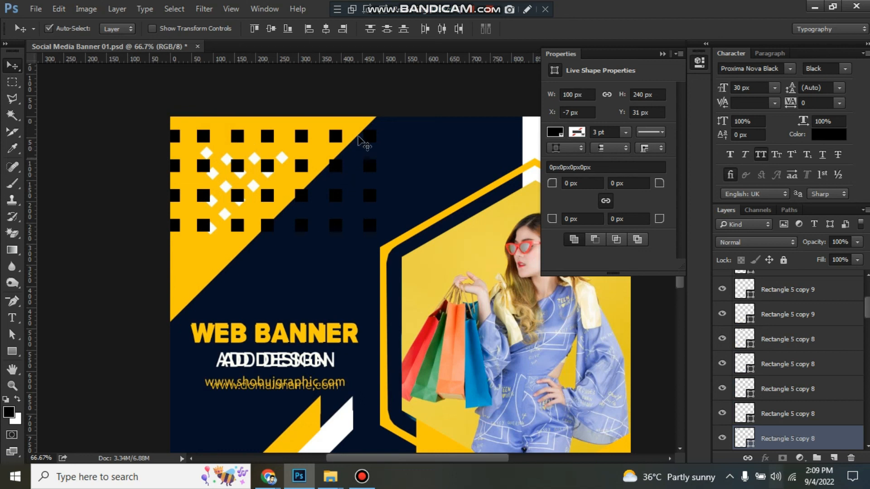
left_click_drag(387, 114, 166, 149)
key("Delete")
key("Delete")
key("ctrl+z")
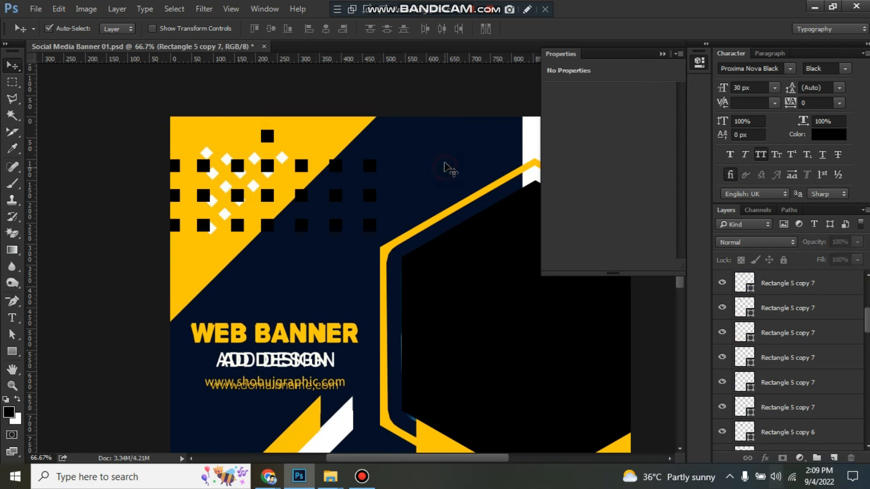
key("ctrl+alt+z")
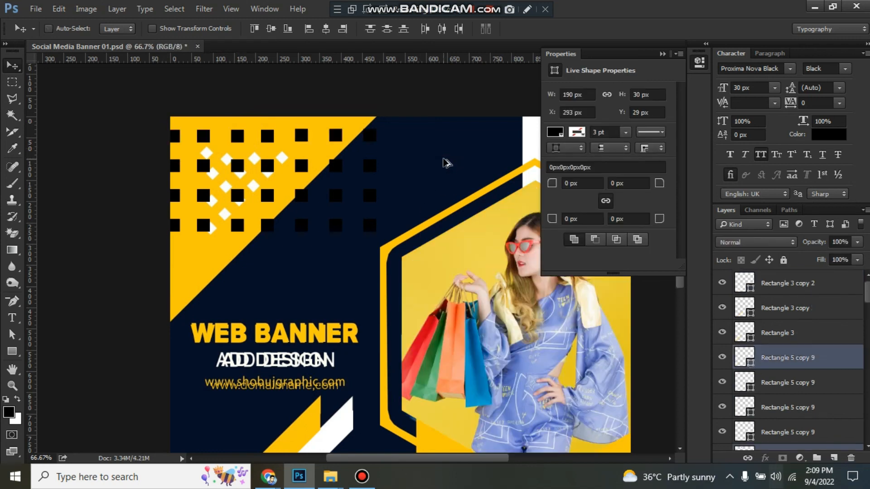
Hide the Layer 1 photo and delete every square in the top row except the fourth one.
left_click(495, 276, "ctrl")
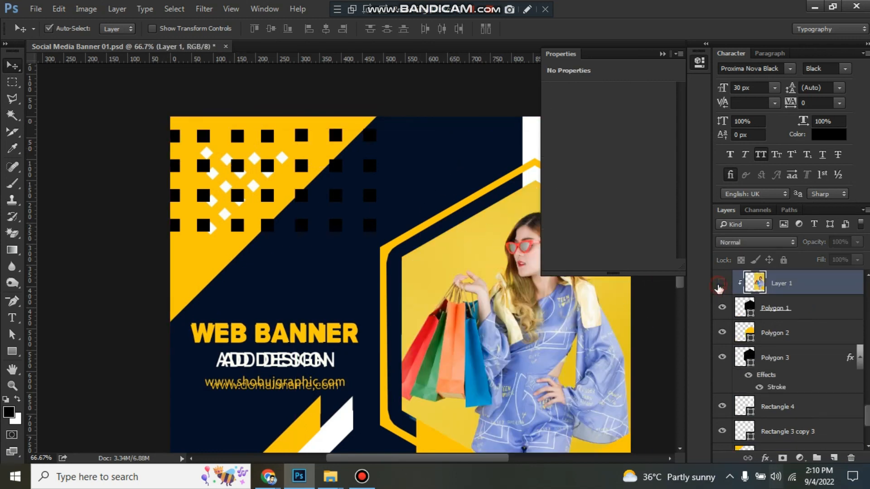
left_click(721, 282)
left_click_drag(173, 95, 238, 136)
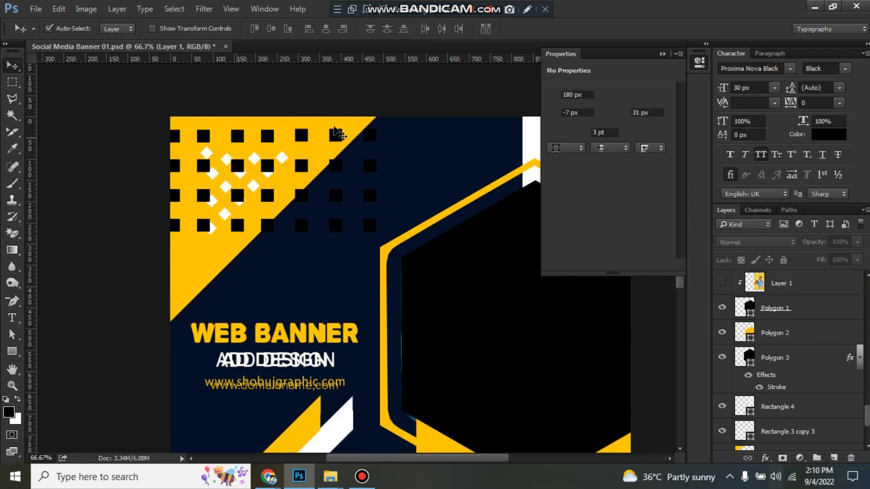
key("Delete")
left_click_drag(373, 117, 297, 137)
key("Delete")
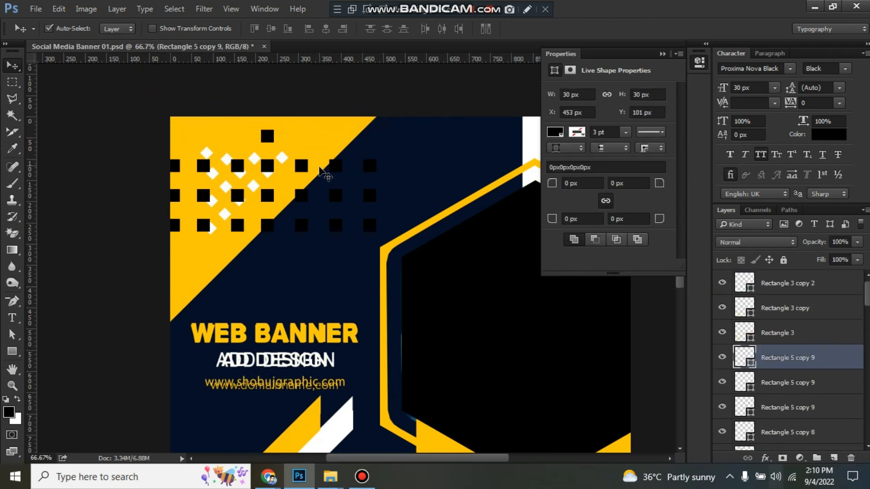
Delete the first and last squares of the third row from the top.
left_click_drag(218, 161, 177, 200)
key("Delete")
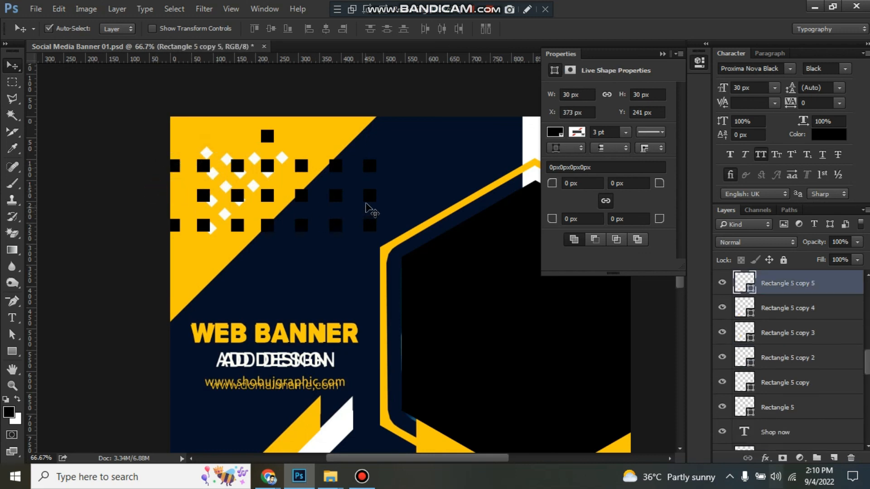
left_click(372, 194)
key("Delete")
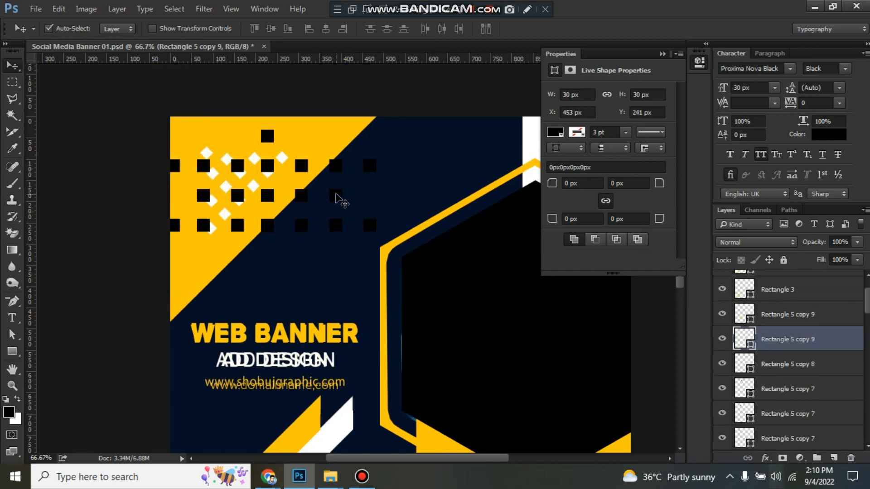
Delete the two leftmost and two rightmost squares of the second row, keeping only its middle three.
key("Delete")
left_click(335, 168)
key("Delete")
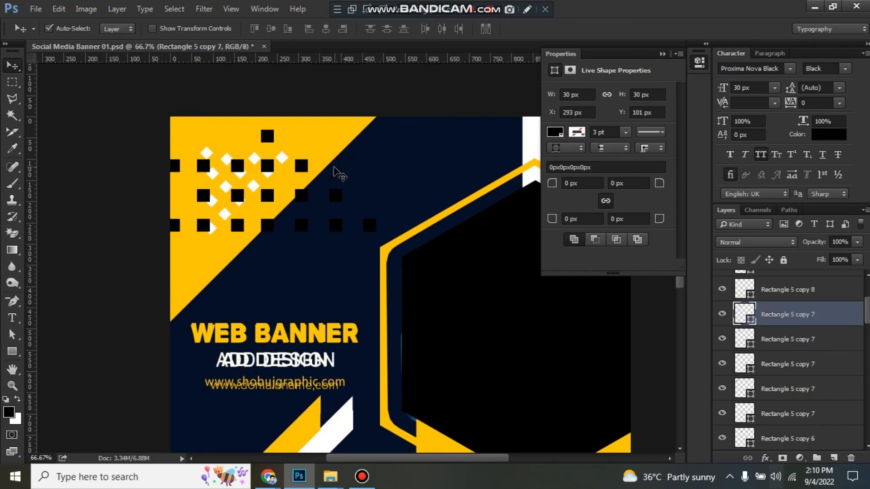
left_click_drag(197, 171, 176, 169)
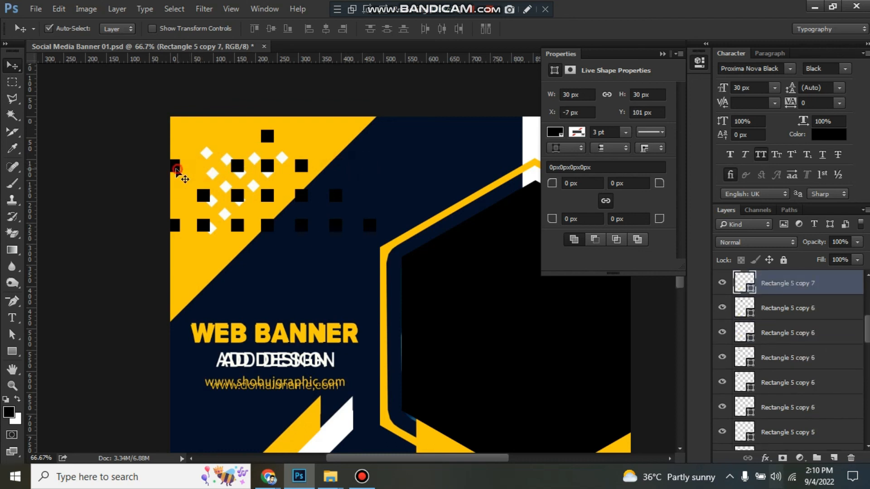
key("Delete")
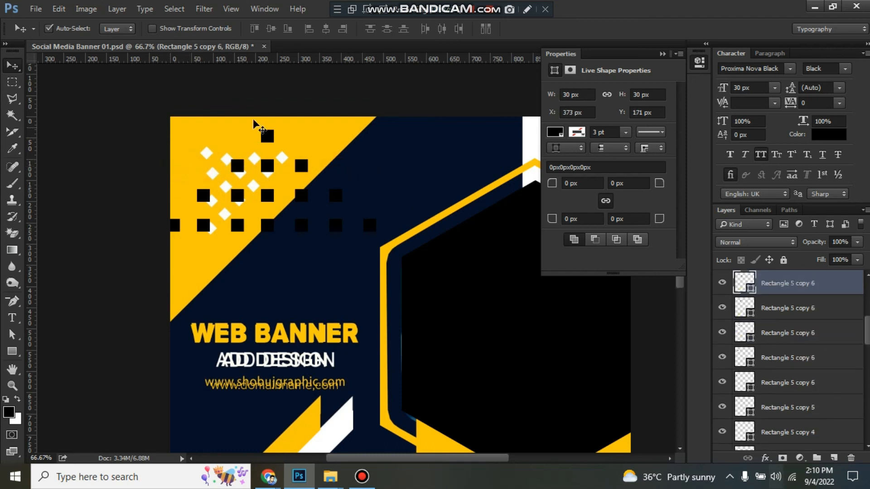
Select all the remaining small black squares and merge them into a single shape layer.
scroll(769, 358, "up", 2)
left_click_drag(137, 111, 368, 248)
key("ctrl+t")
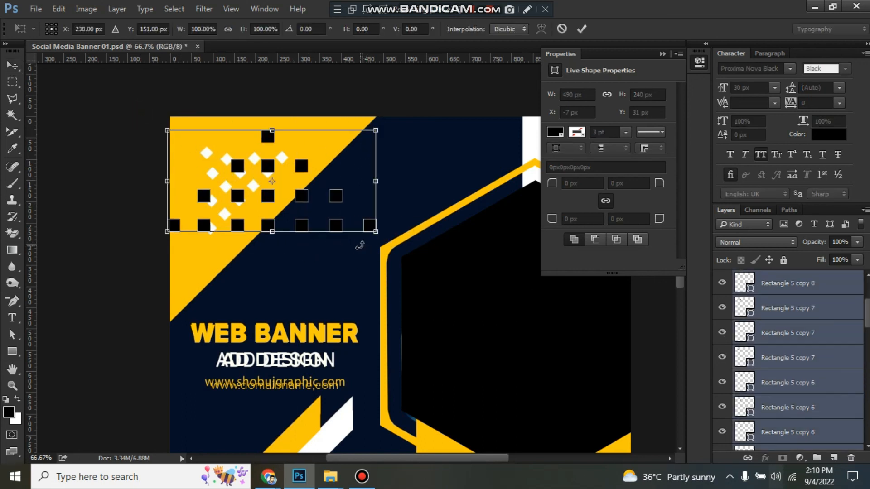
key("Return")
right_click(725, 318)
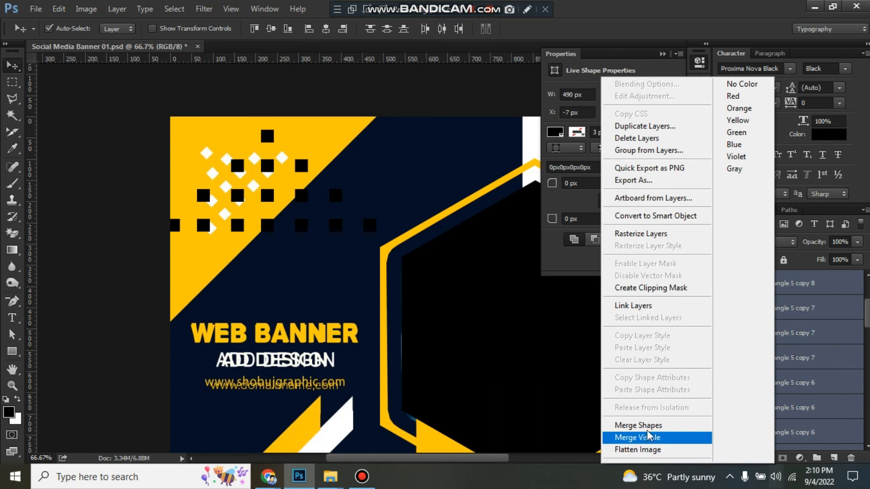
left_click(649, 425)
Rotate the merged squares about 45° counter-clockwise and position them inside the yellow corner triangle.
key("ctrl+t")
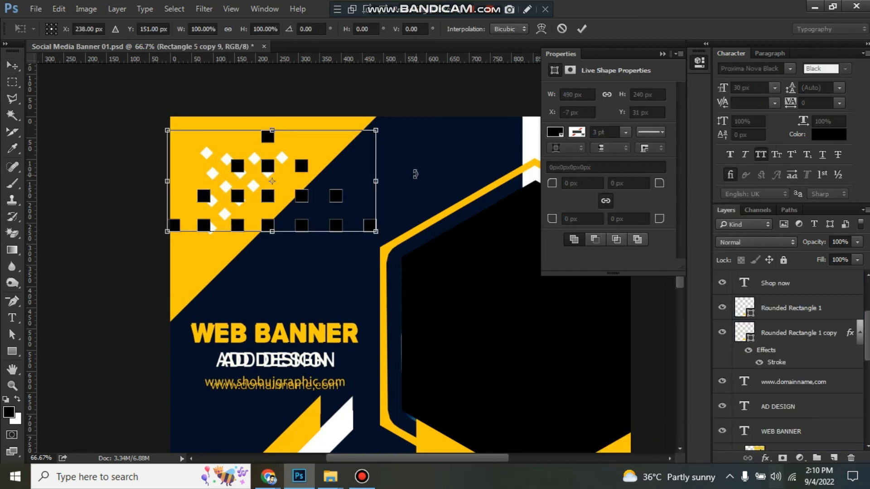
left_click_drag(414, 172, 352, 63)
left_click_drag(311, 157, 280, 151)
key("Return")
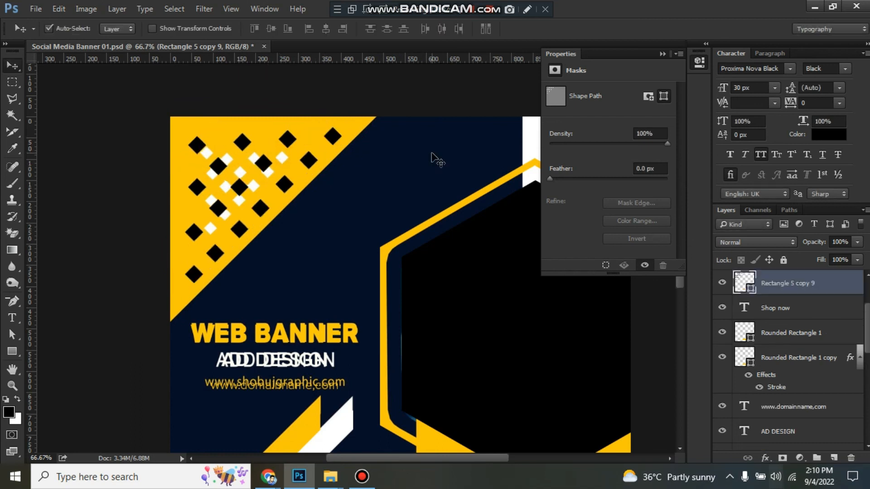
key("Up")
key("Up")
key("Up")
key("Left")
key("Left")
key("Left")
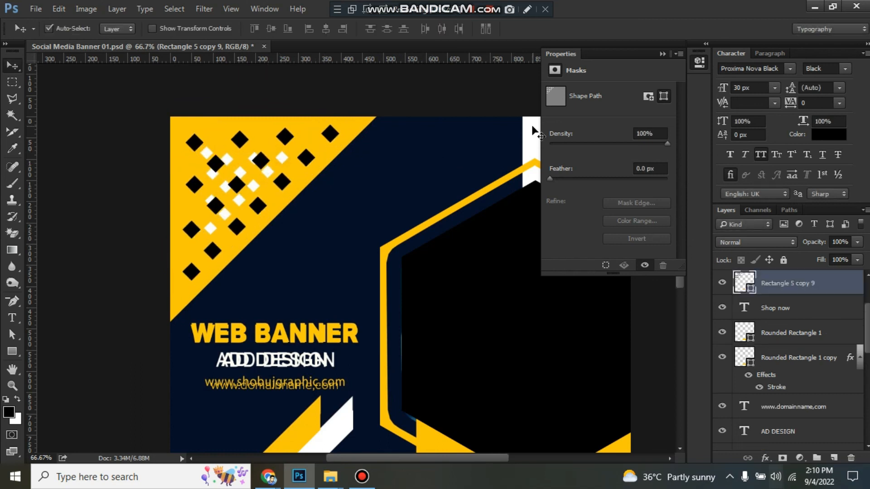
Scale the diamond pattern proportionally to about 74% and center it over the reference diamonds in the yellow triangle.
key("ctrl+t")
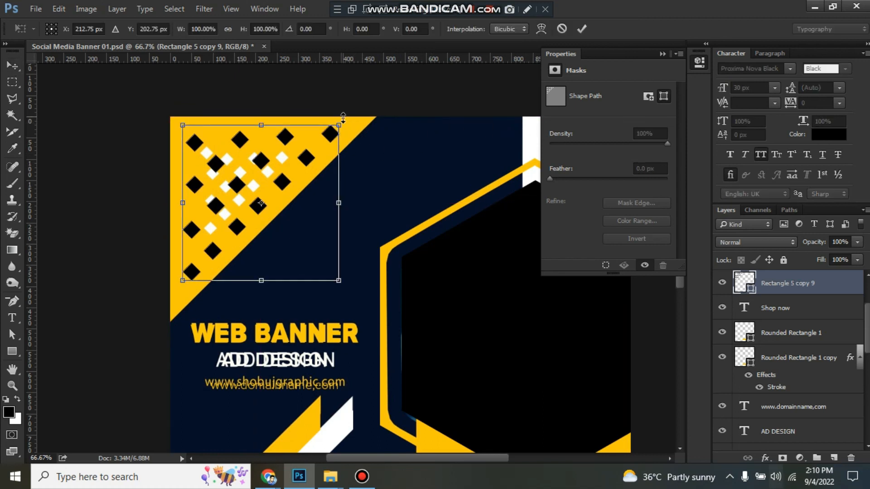
left_click_drag(341, 127, 319, 144)
left_click_drag(283, 174, 273, 168)
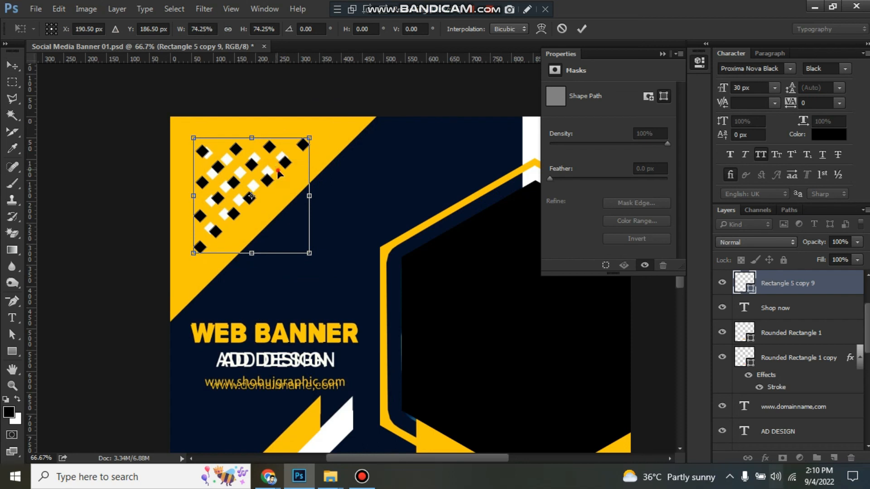
key("Return")
Change the diamond pattern's fill color to white.
double_click(742, 290)
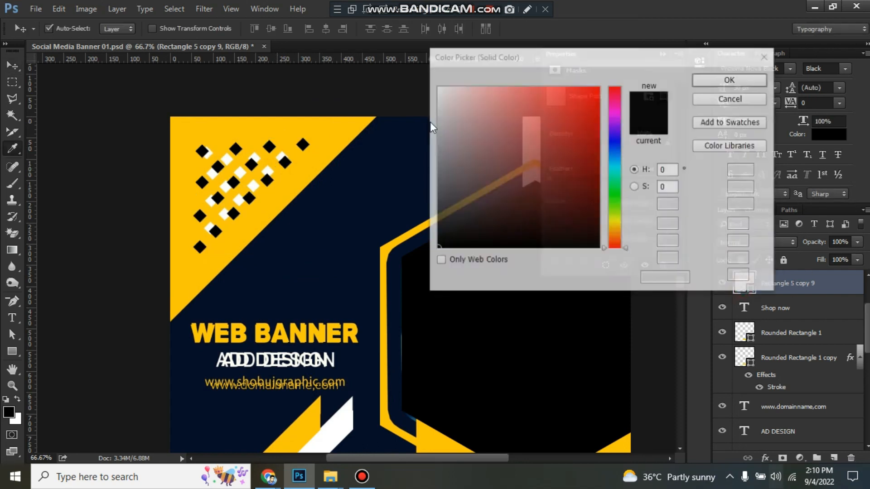
left_click_drag(500, 153, 372, 2)
key("Return")
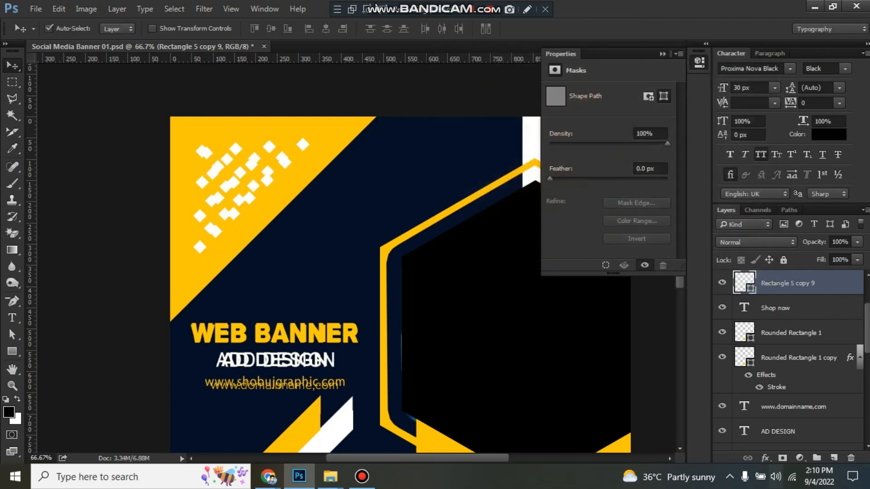
Show the hidden Rectangle 1 background and Rectangle 2 corner triangle layers so they cover the reference image.
key("ctrl+minus")
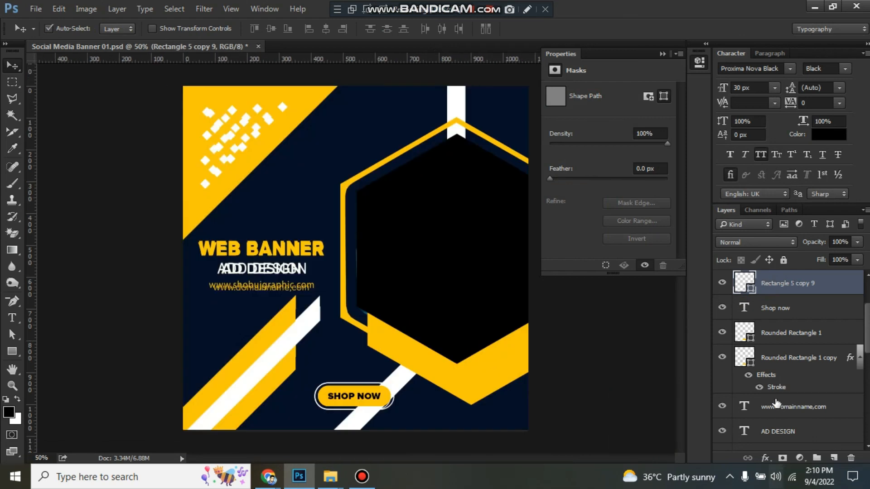
scroll(776, 403, "down", 10)
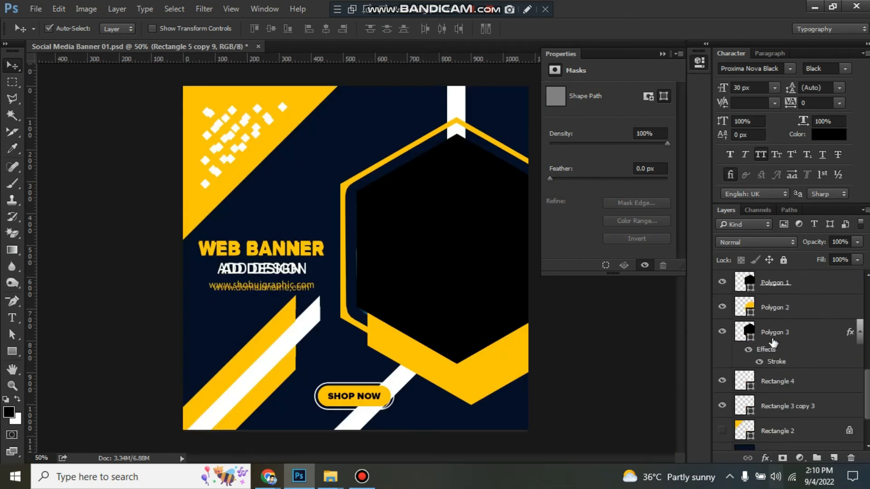
scroll(773, 343, "down", 3)
left_click(721, 389)
left_click(722, 364)
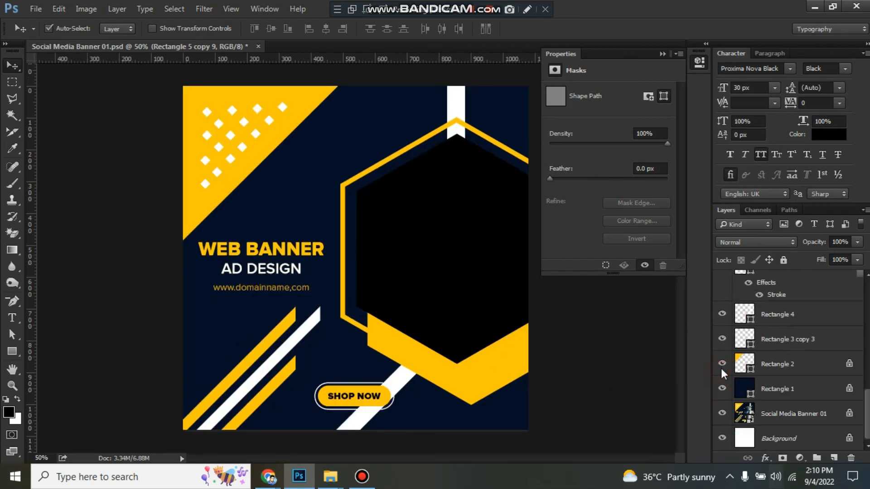
Select the black hexagon shape and locate the hidden Layer 1 photo clipped to it.
scroll(743, 355, "up", 4)
left_click(515, 278)
scroll(720, 317, "up", 3)
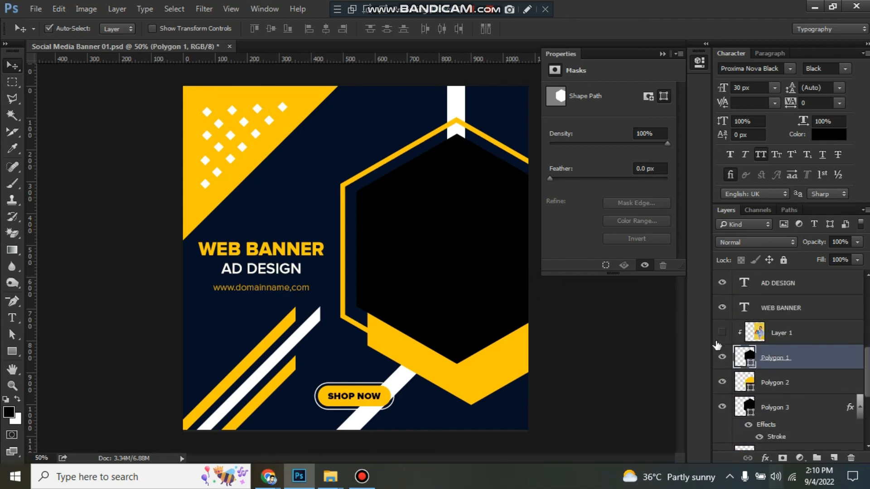